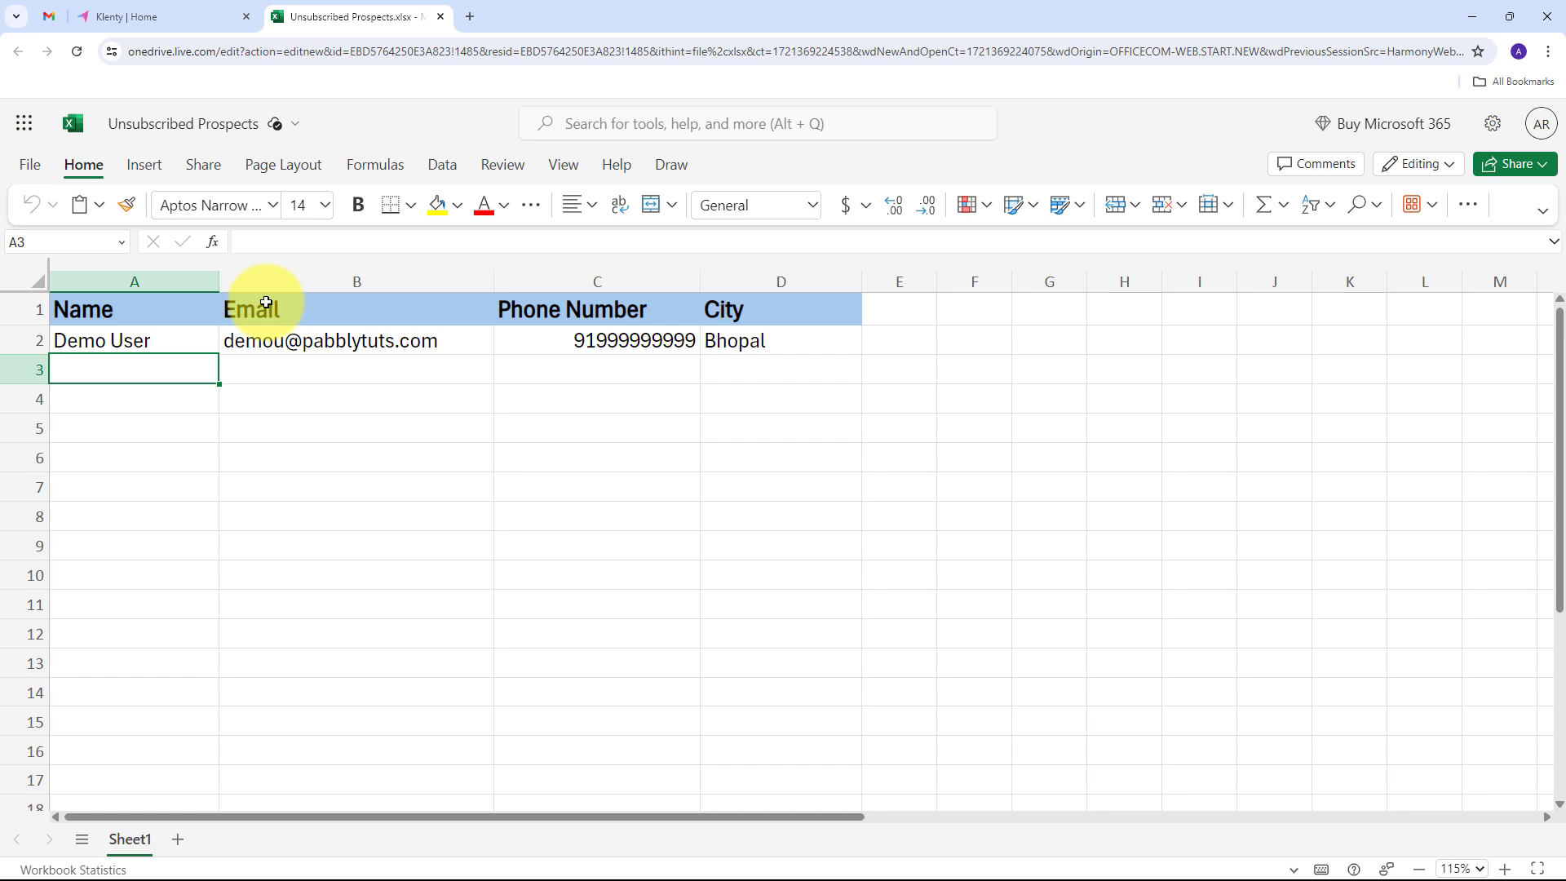
- Review the Klenty home page and the Unsubscribed Prospects spreadsheet
left_click(142, 14)
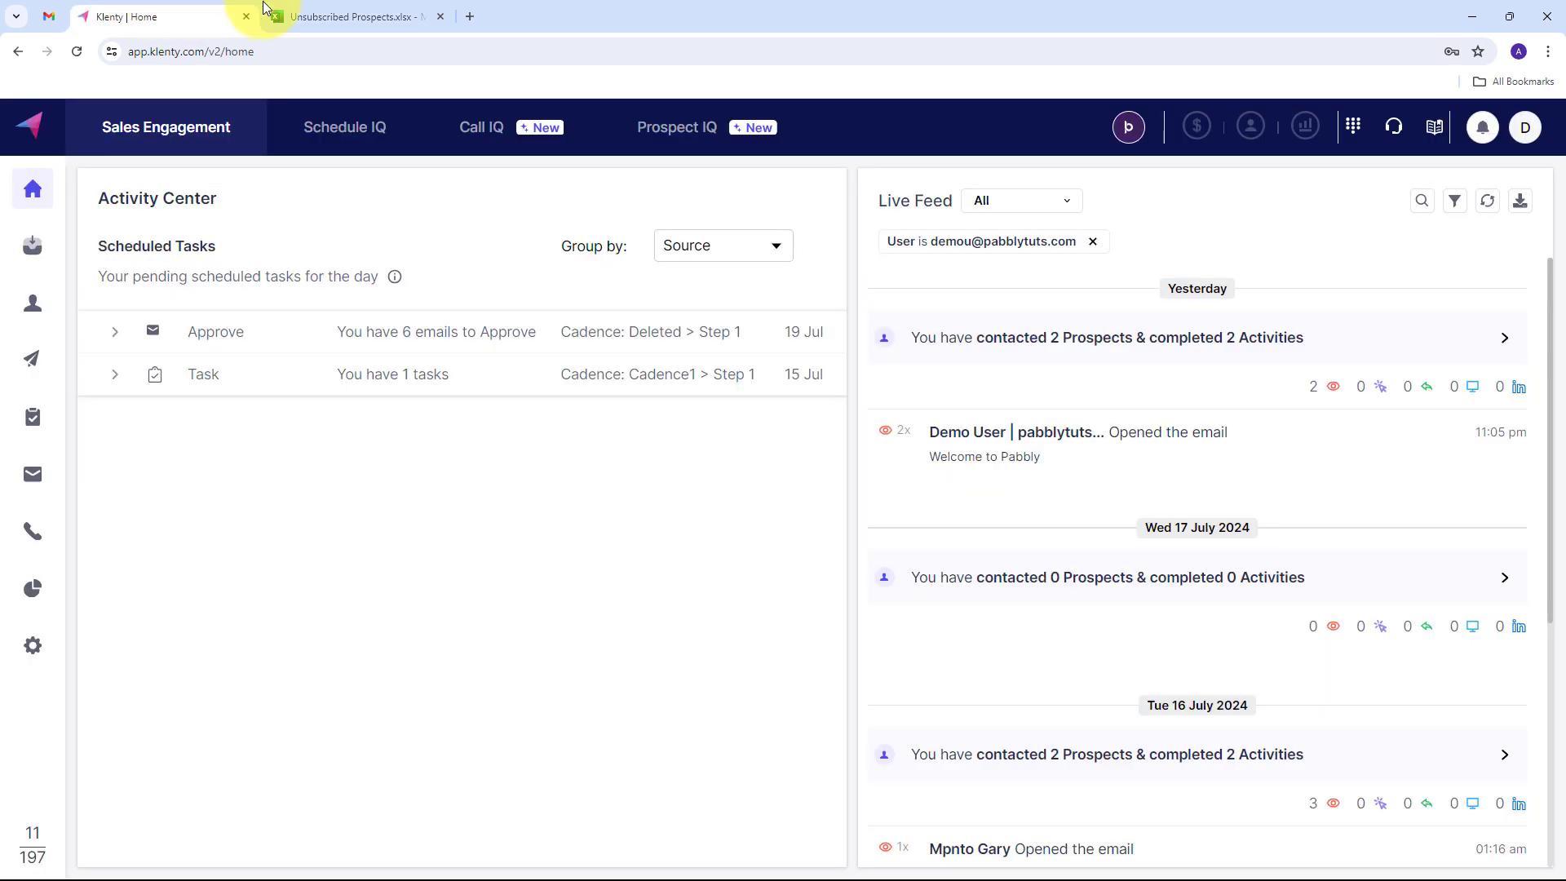
left_click(349, 6)
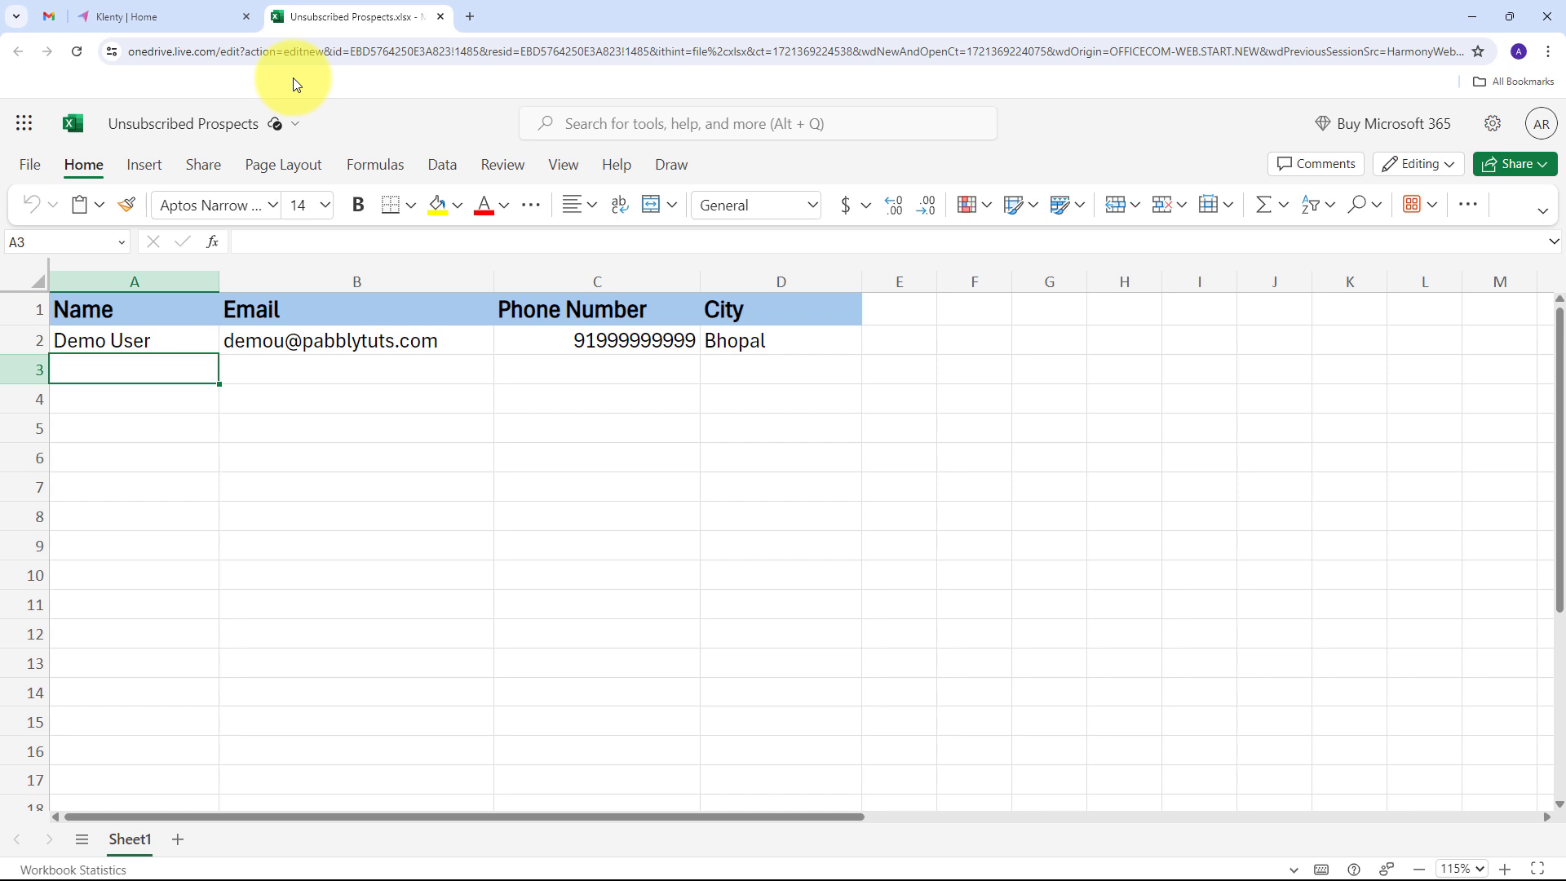
- Open the Pabbly Connect website in a new browser tab
left_click(468, 18)
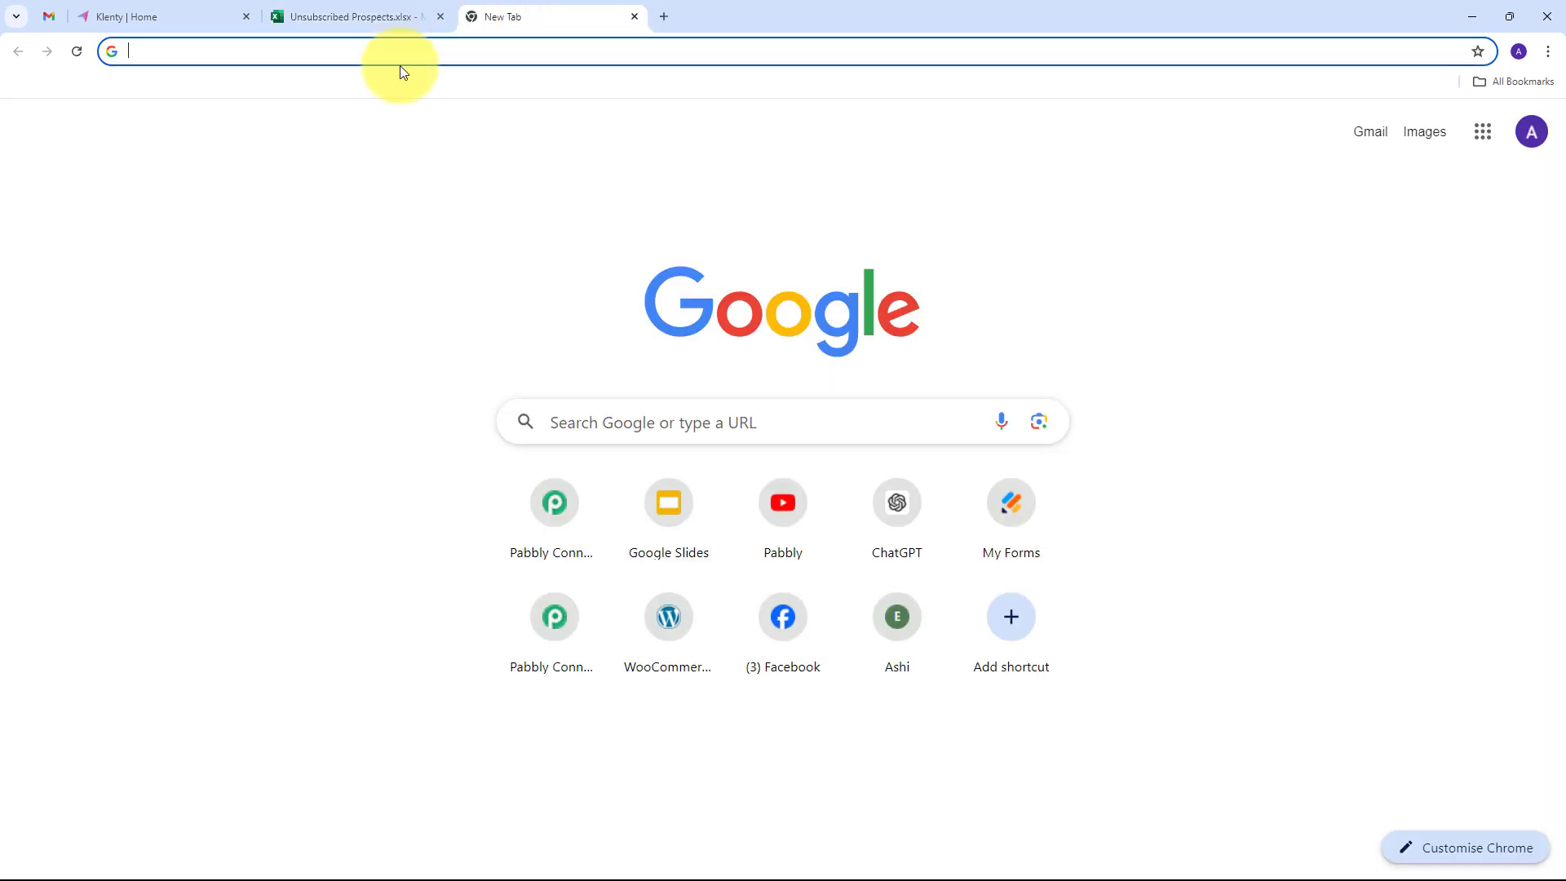
type("pab")
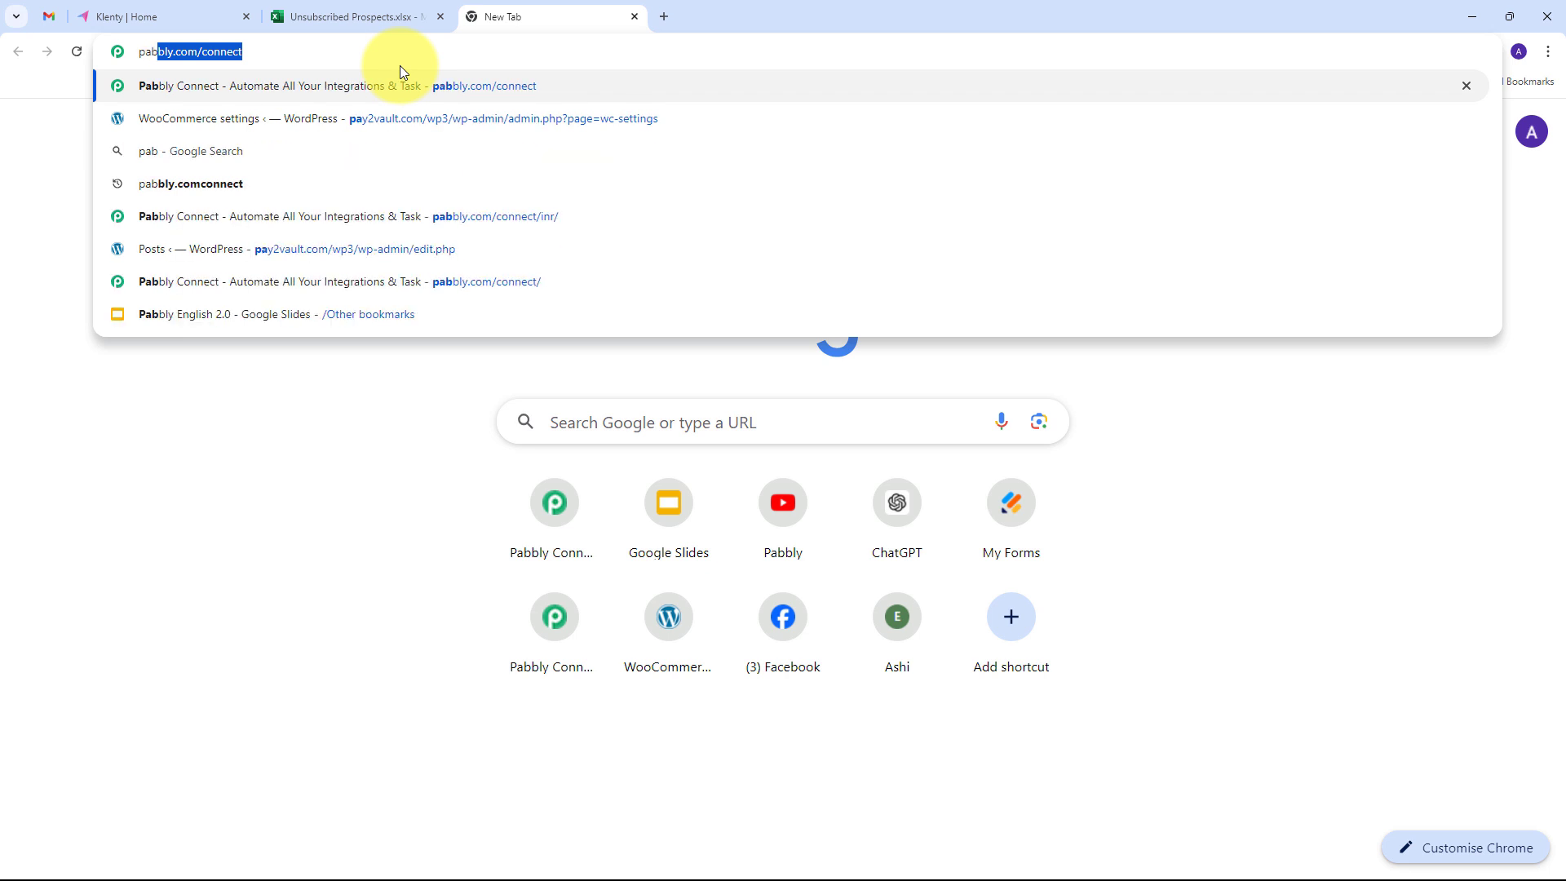
type("bly")
key("Return")
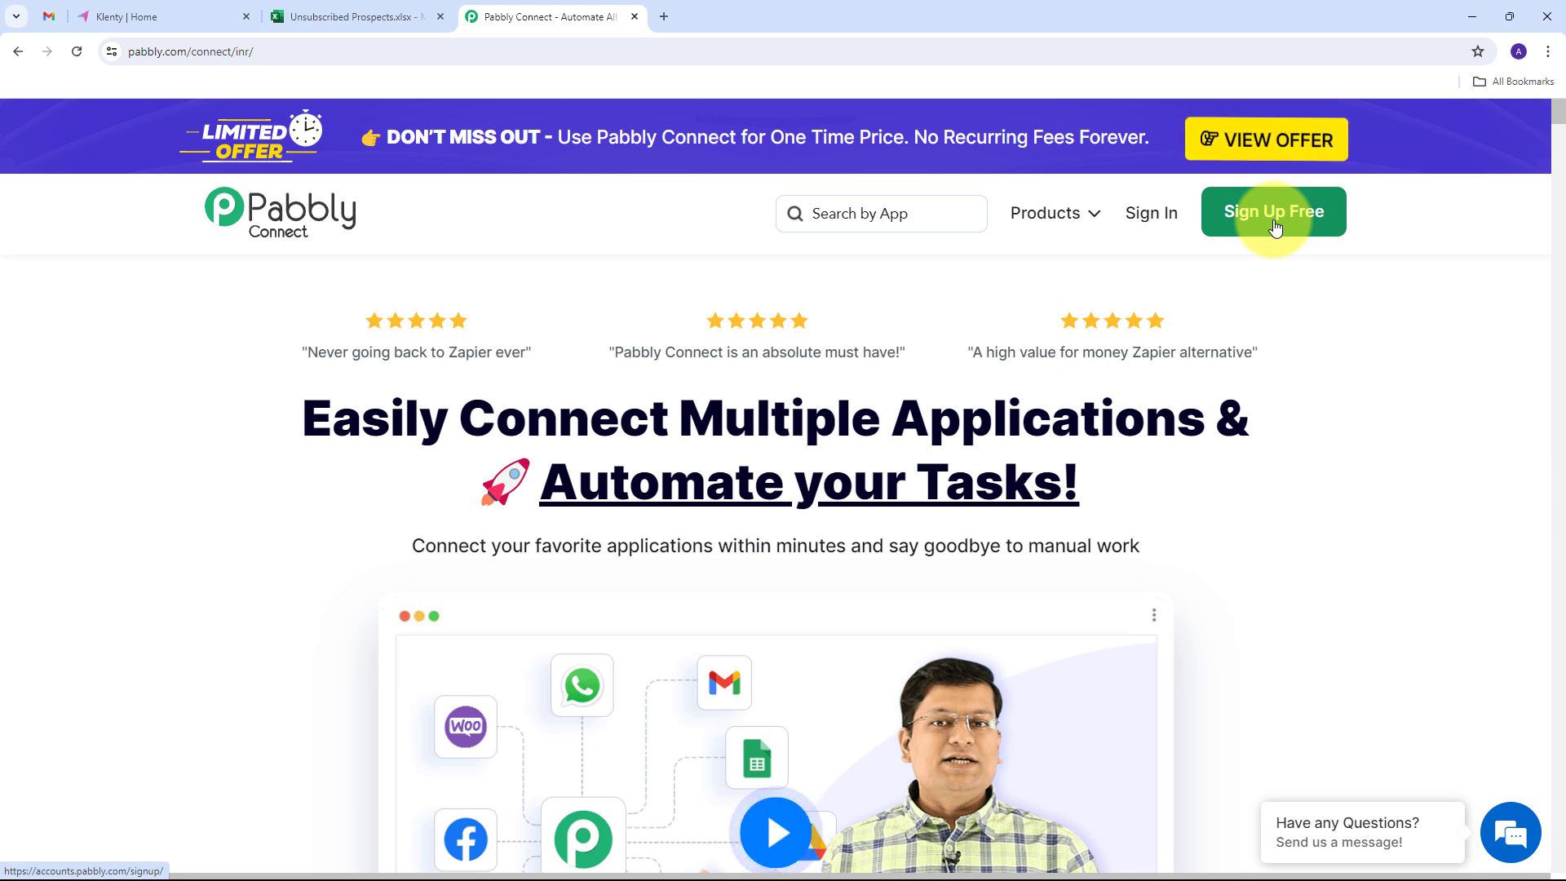
- Sign in to the Pabbly account and access the Pabbly Connect app
left_click(1148, 215)
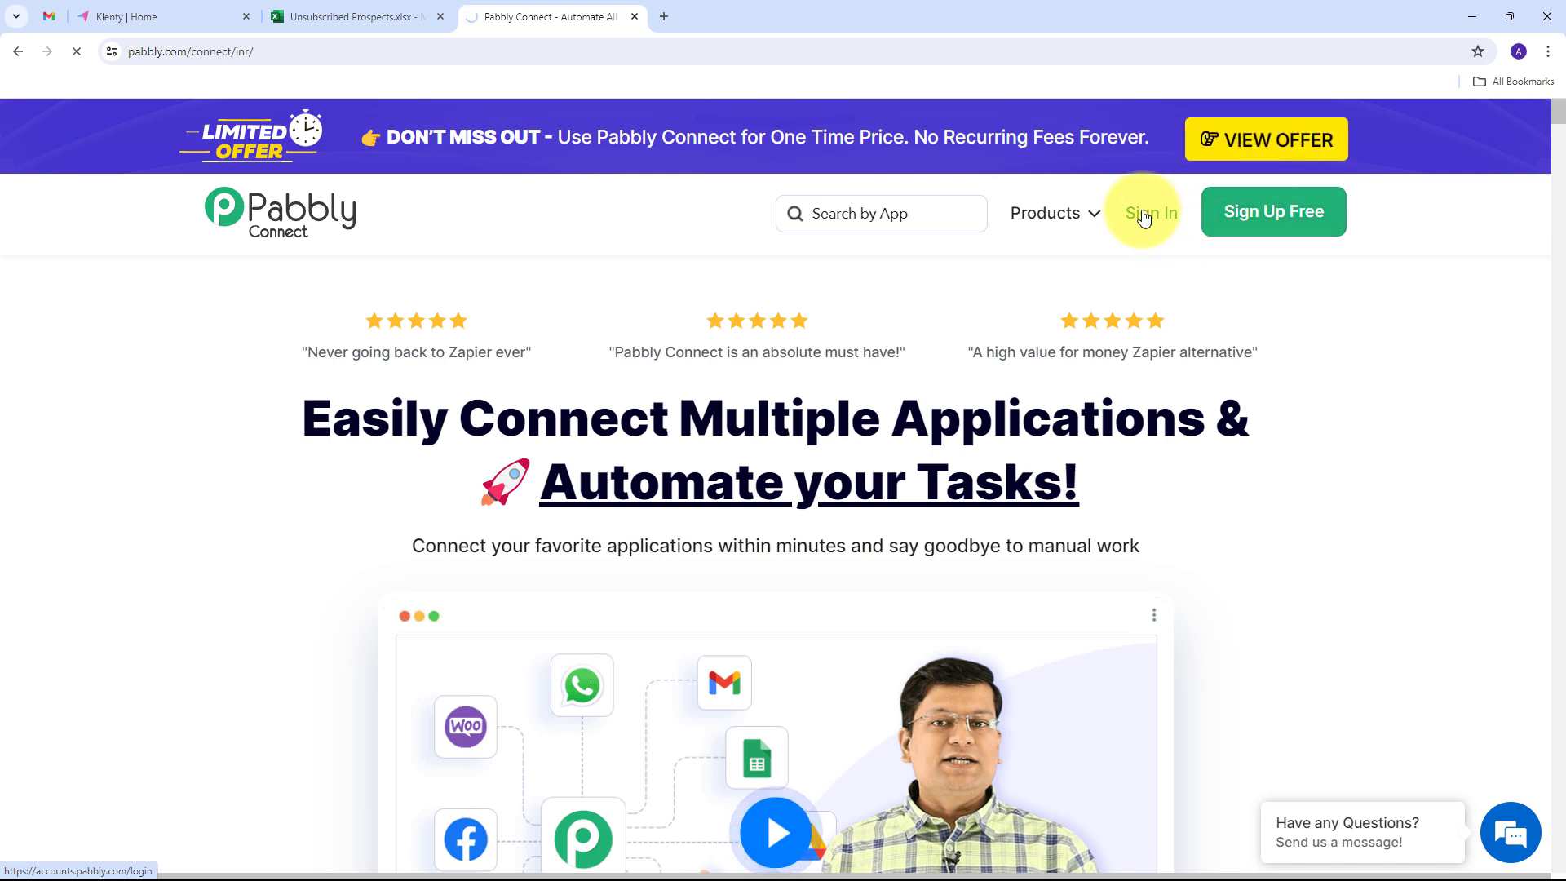
scroll(504, 320, "down", 1)
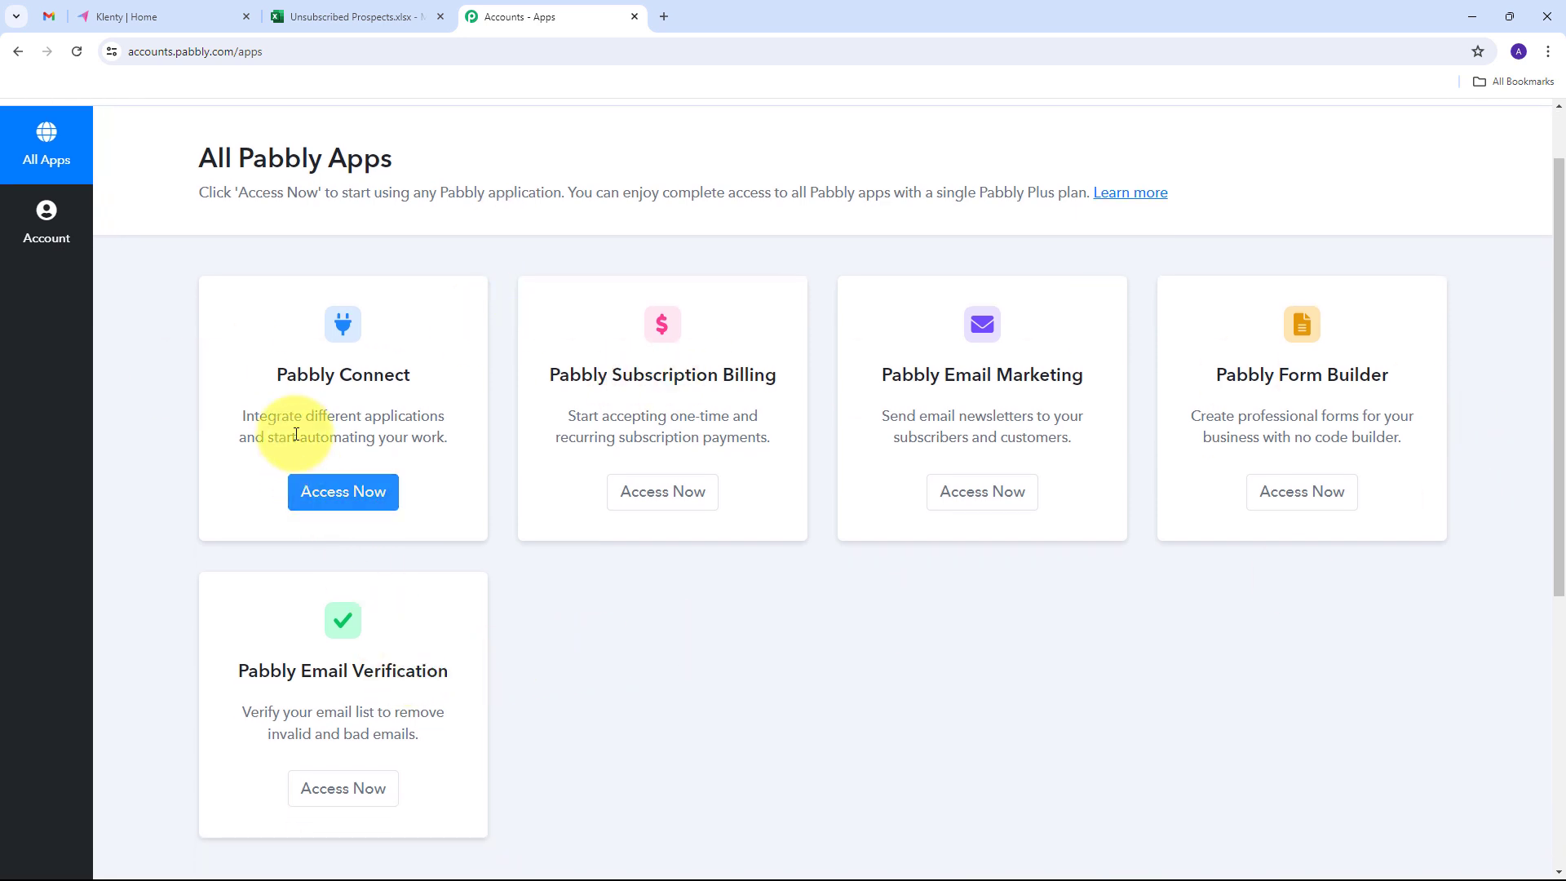
left_click_drag(277, 374, 422, 378)
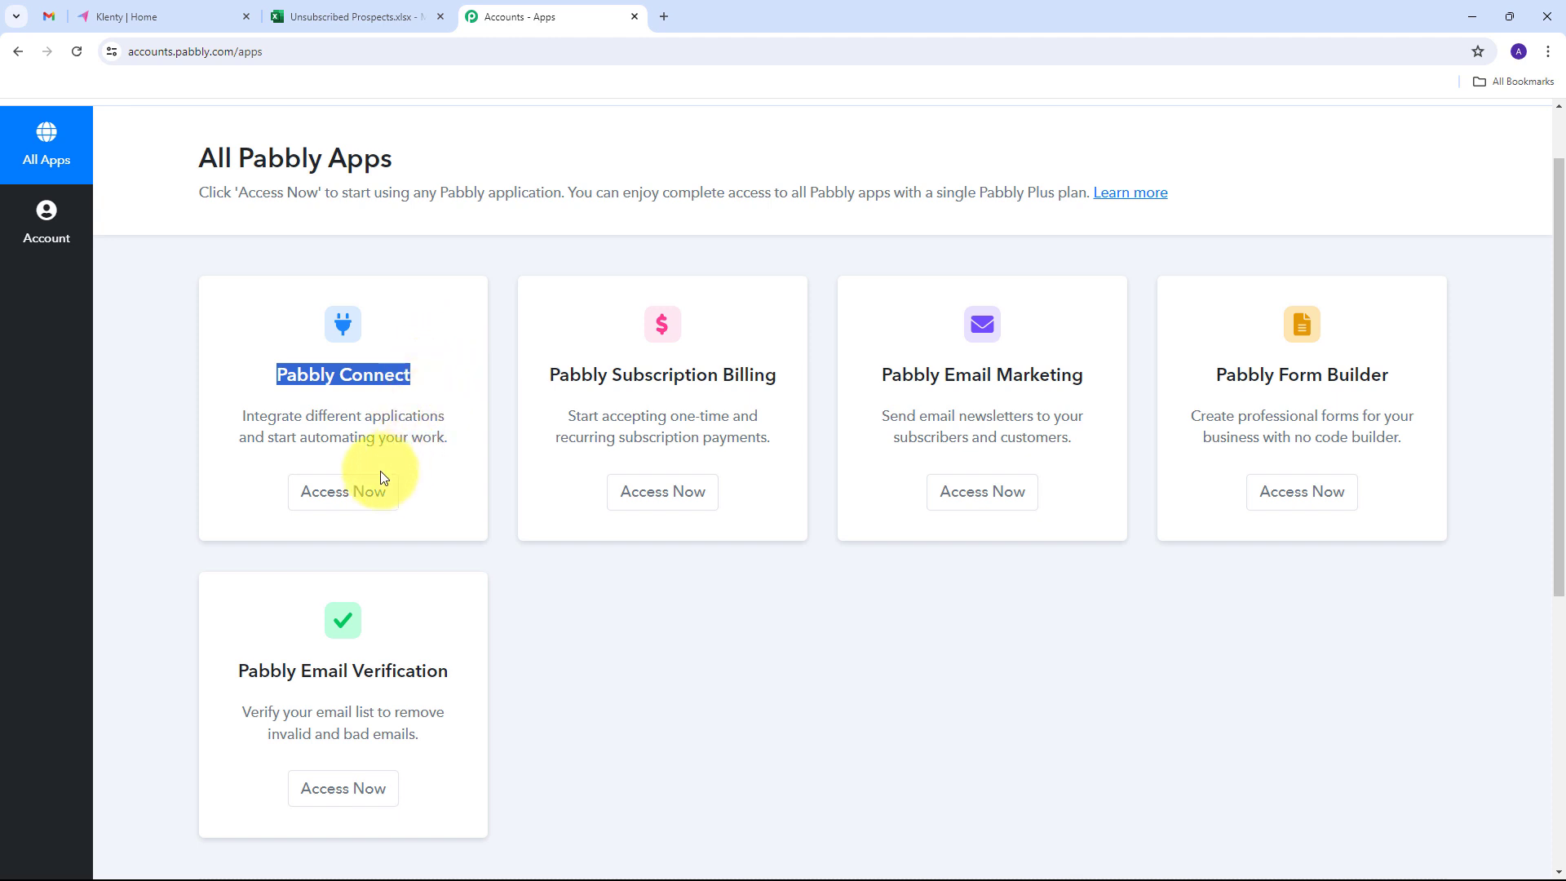
left_click(341, 494)
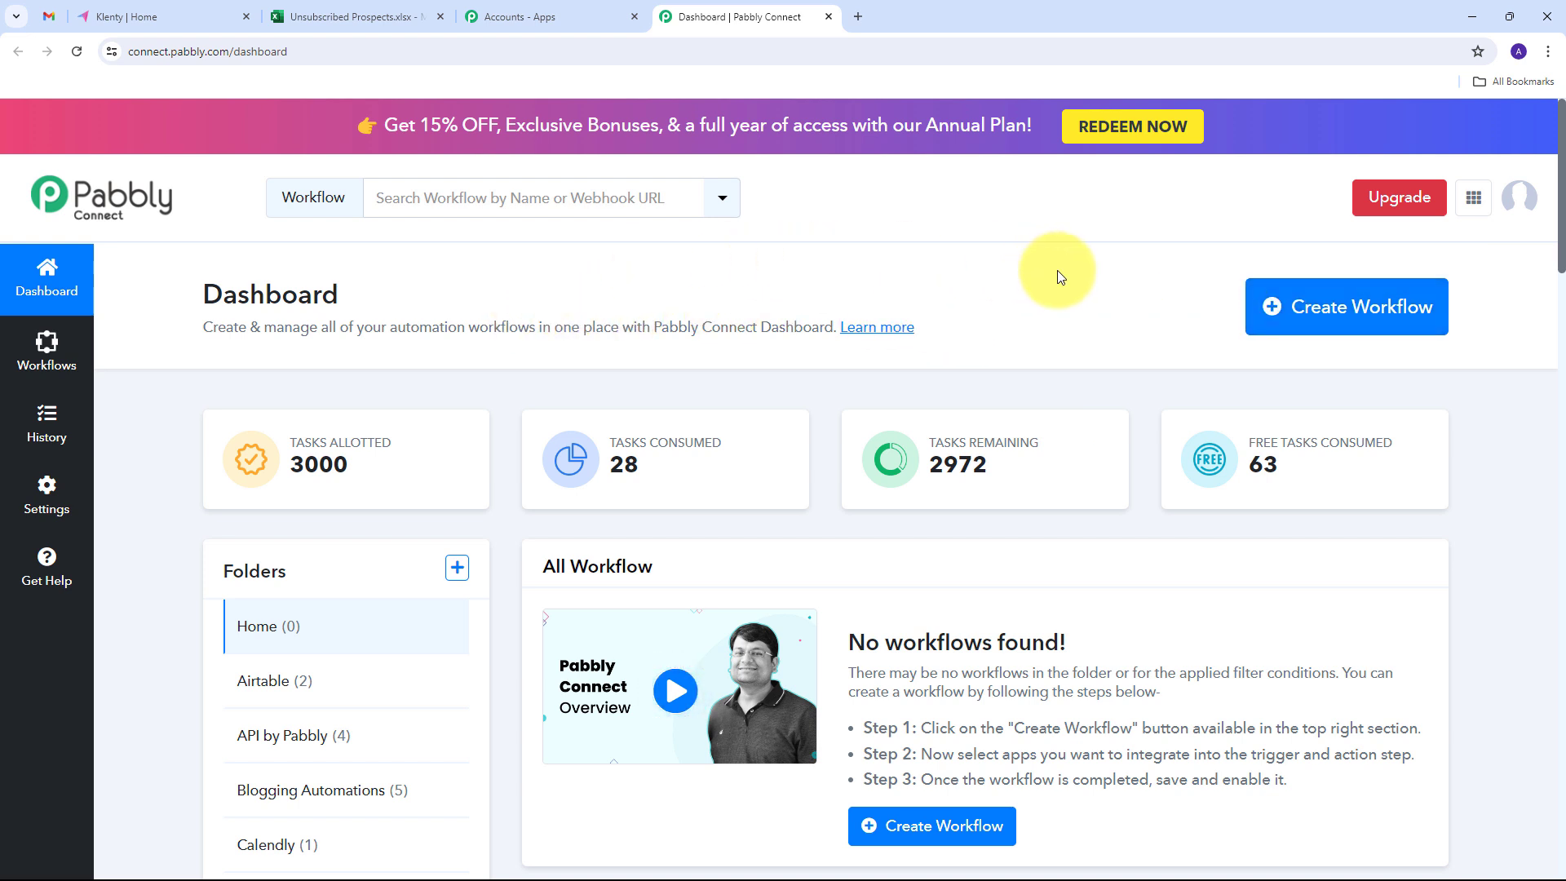
- Create a workflow named "Add Unsubscribed Klenty Prospect in Microsoft Excel" in the Home folder
left_click(1322, 307)
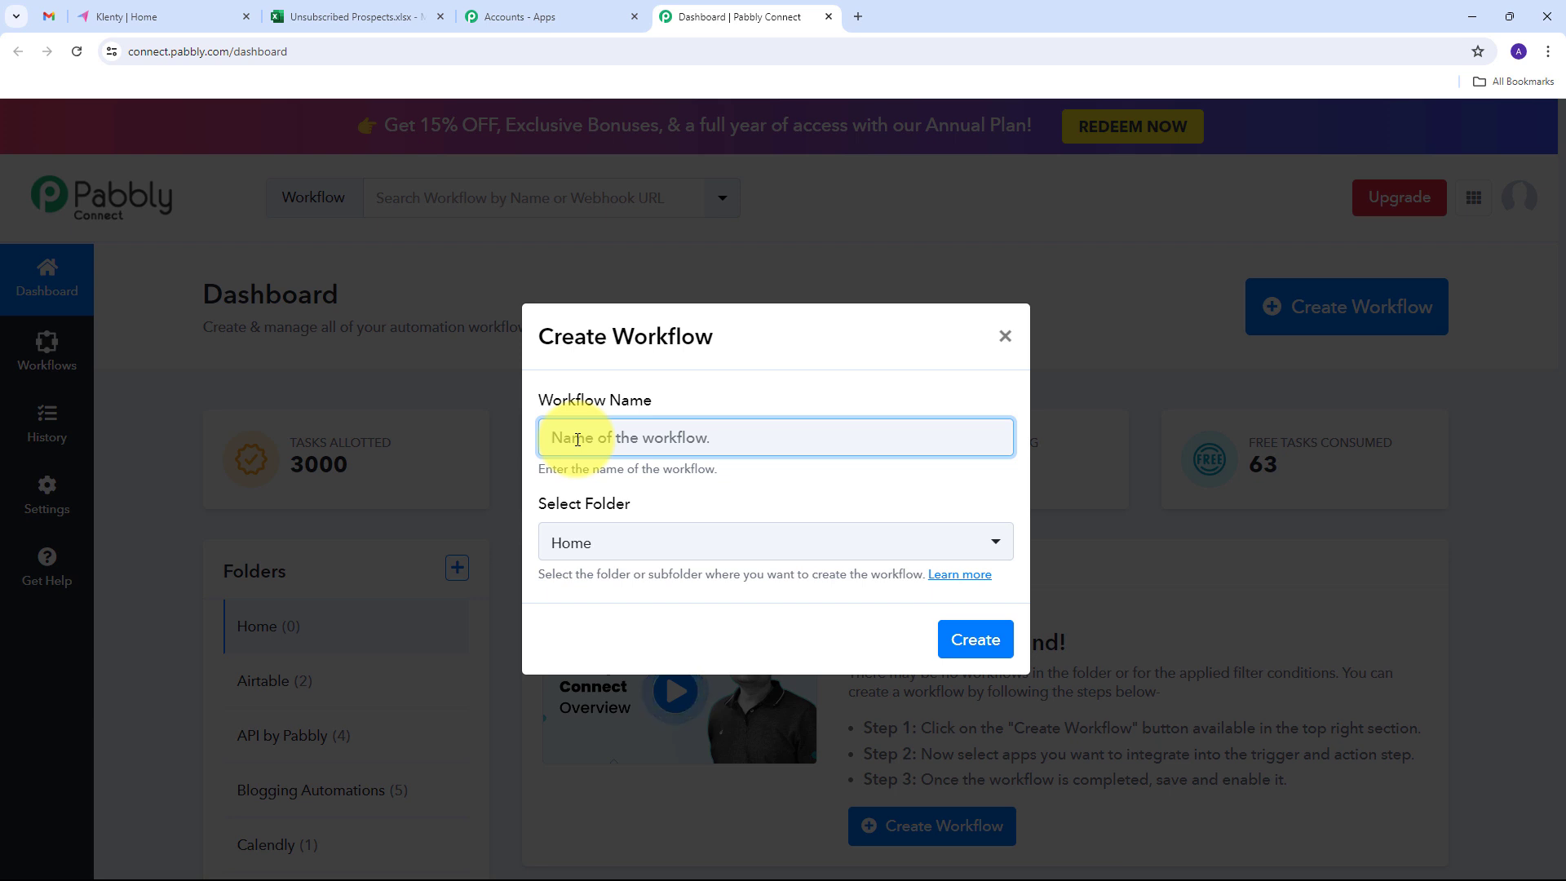
type("Add Unsubscribed Klenty Prospect in Microsoft Excel")
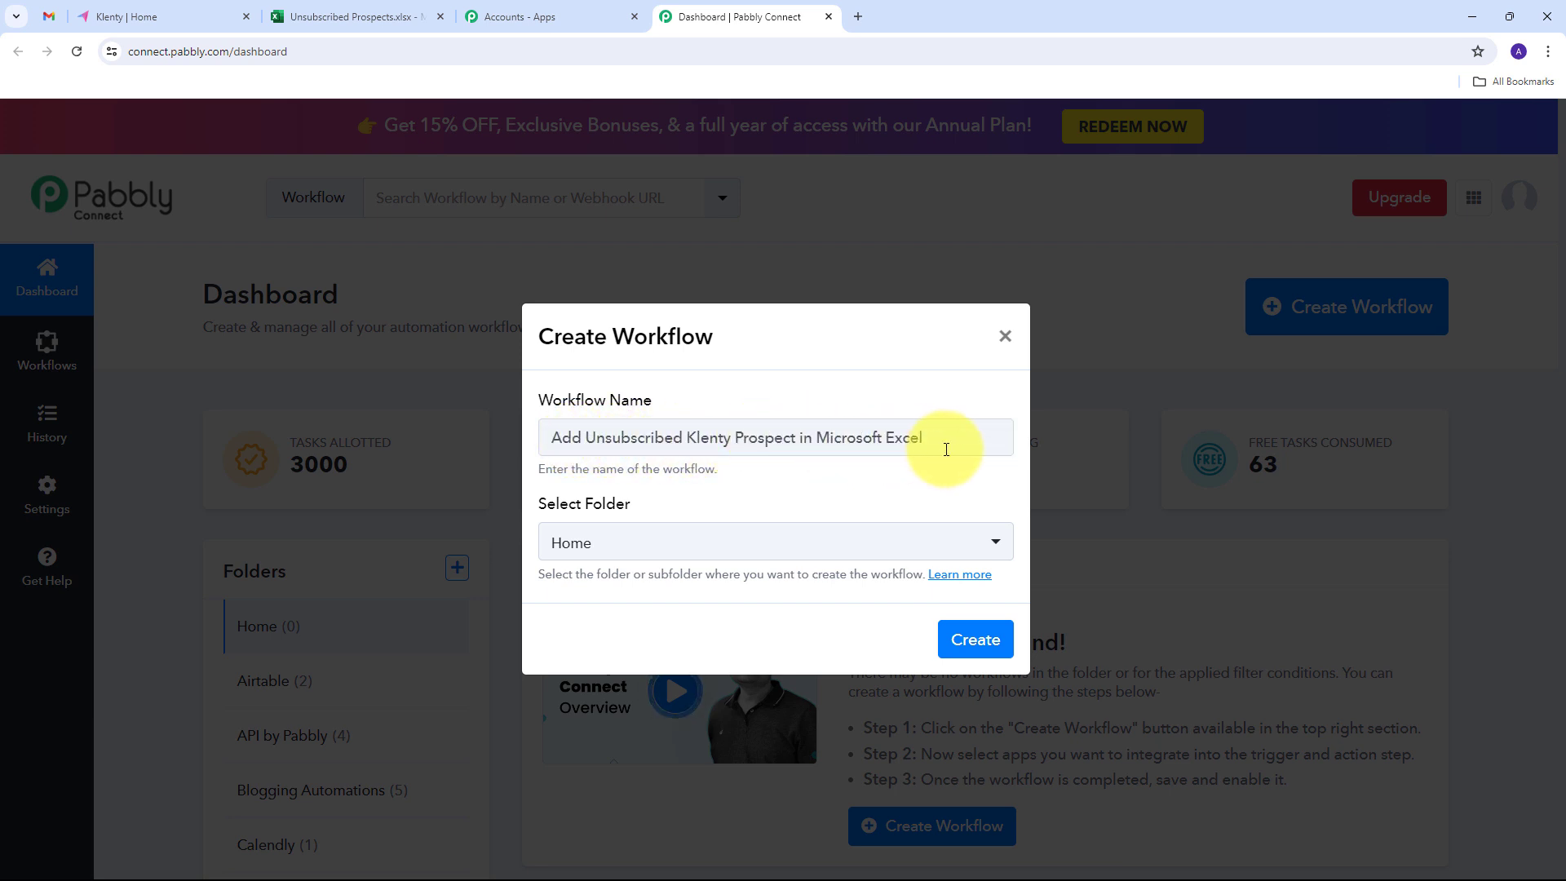
left_click(703, 617)
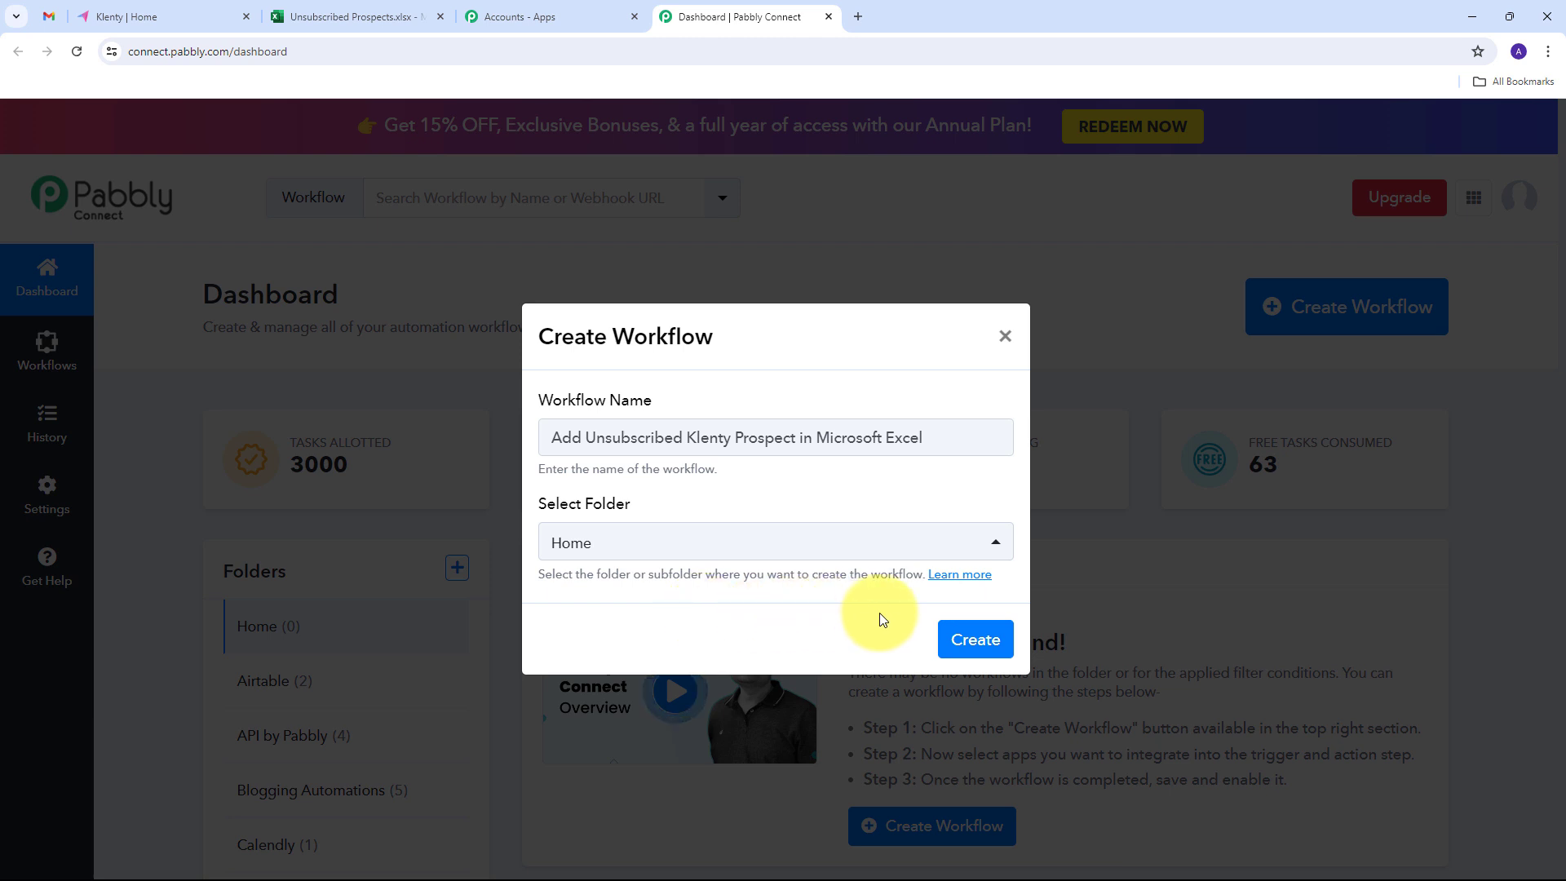
left_click(974, 639)
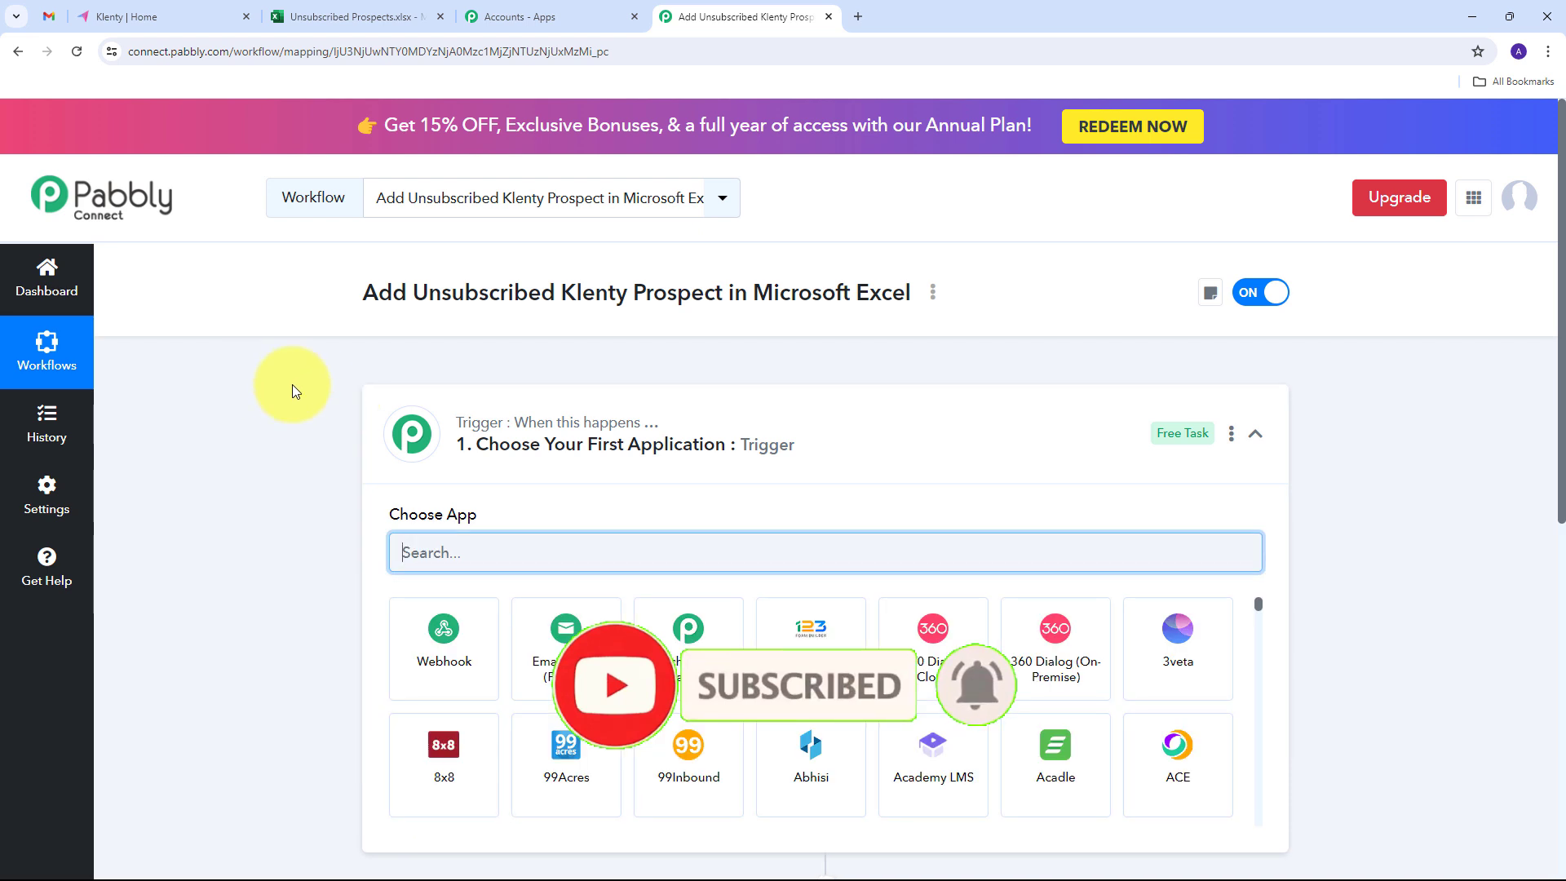
- Set the workflow trigger to the Klenty app with the Prospect Unsubscribe event
scroll(292, 384, "down", 4)
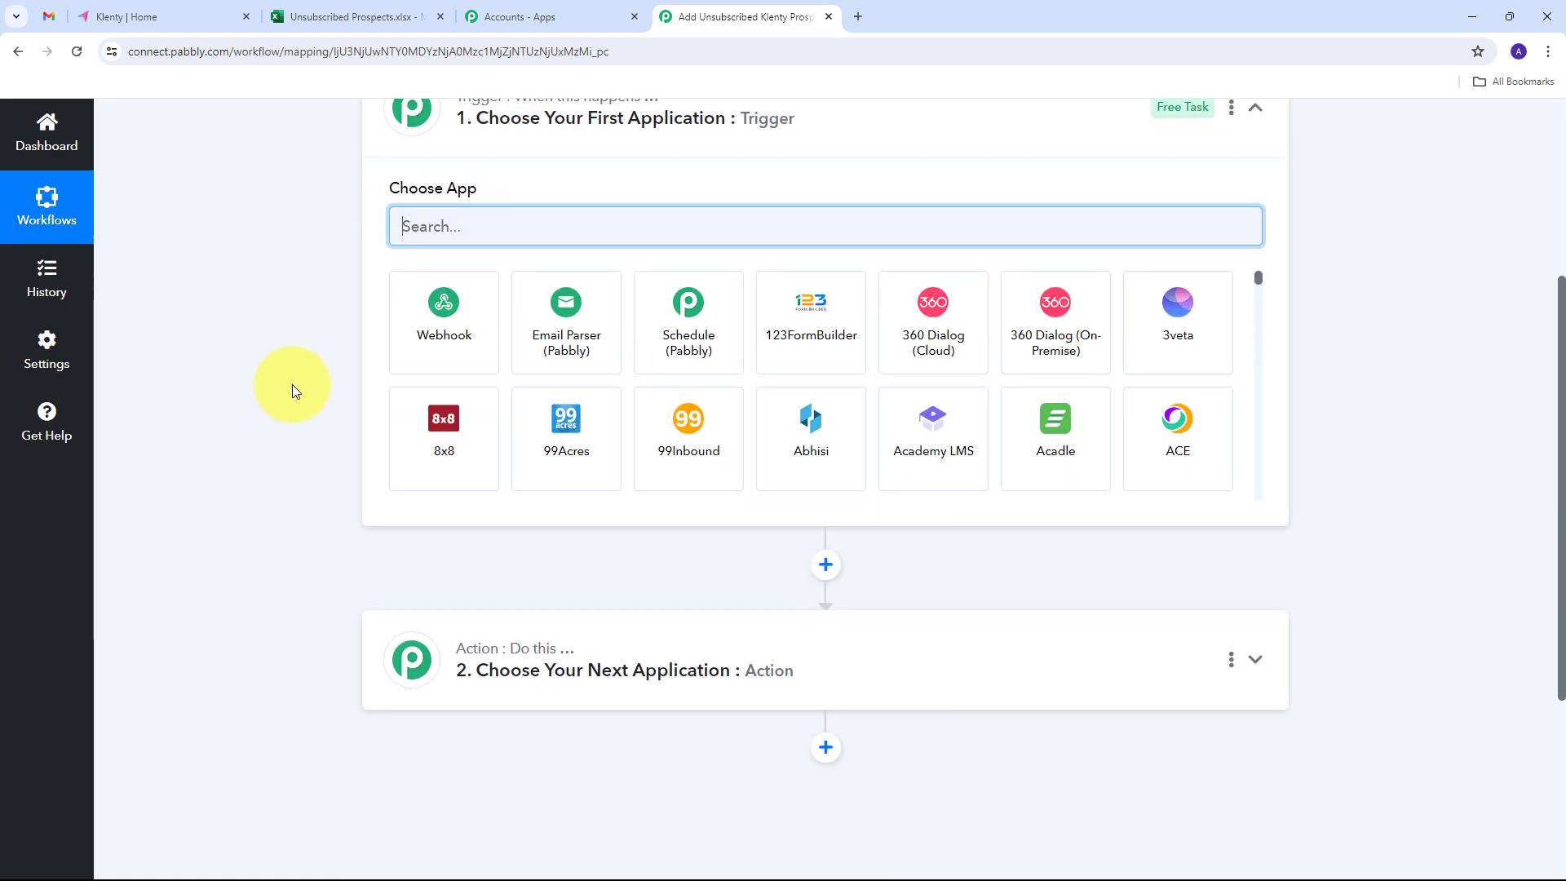
scroll(292, 384, "up", 1)
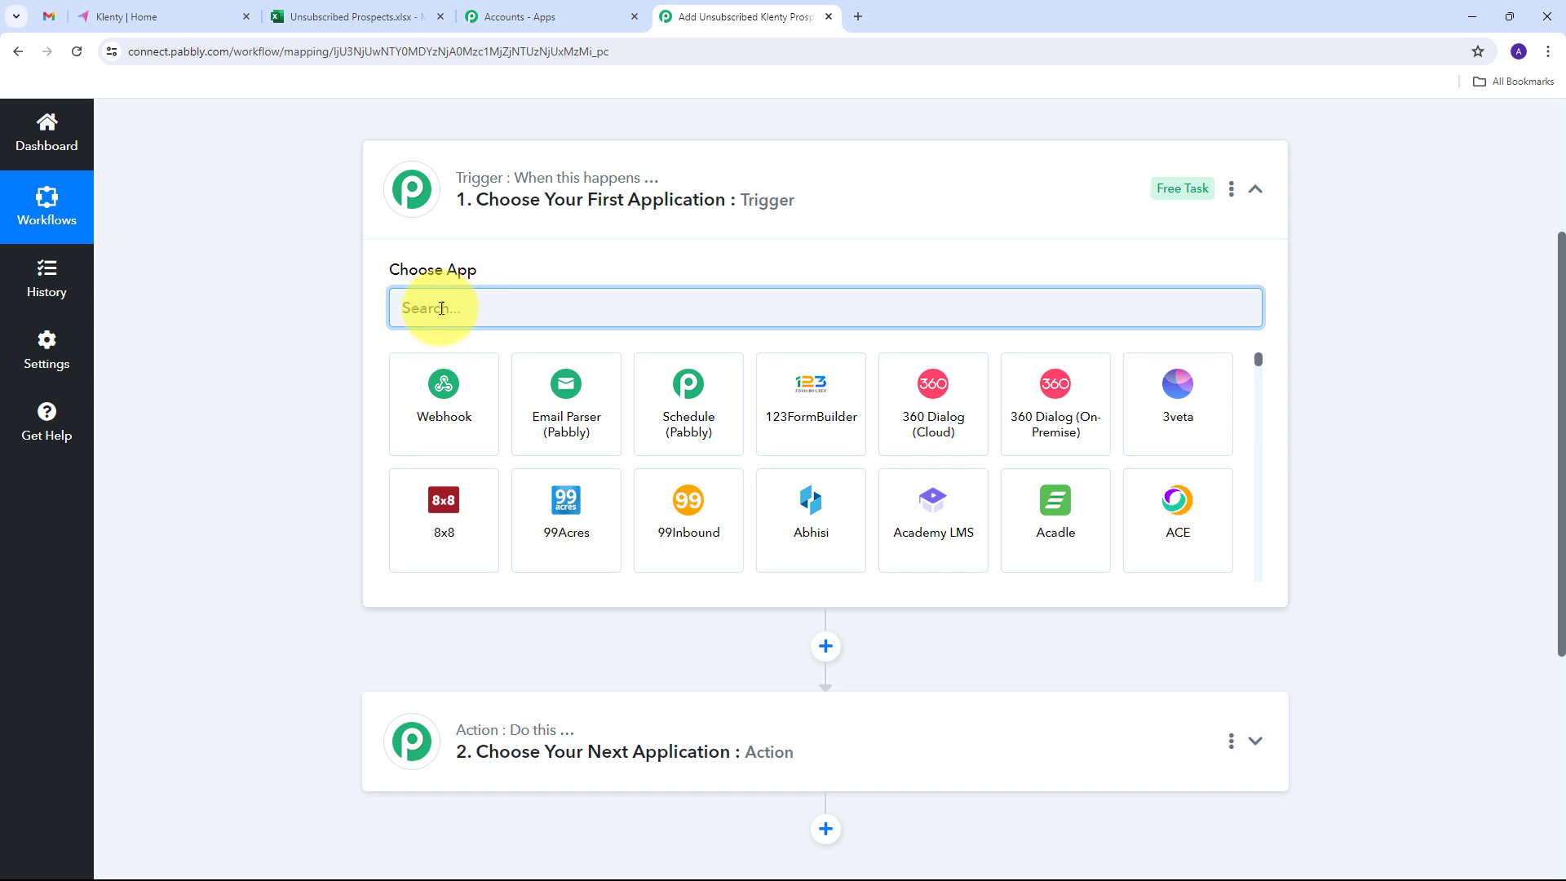
type("Klenty")
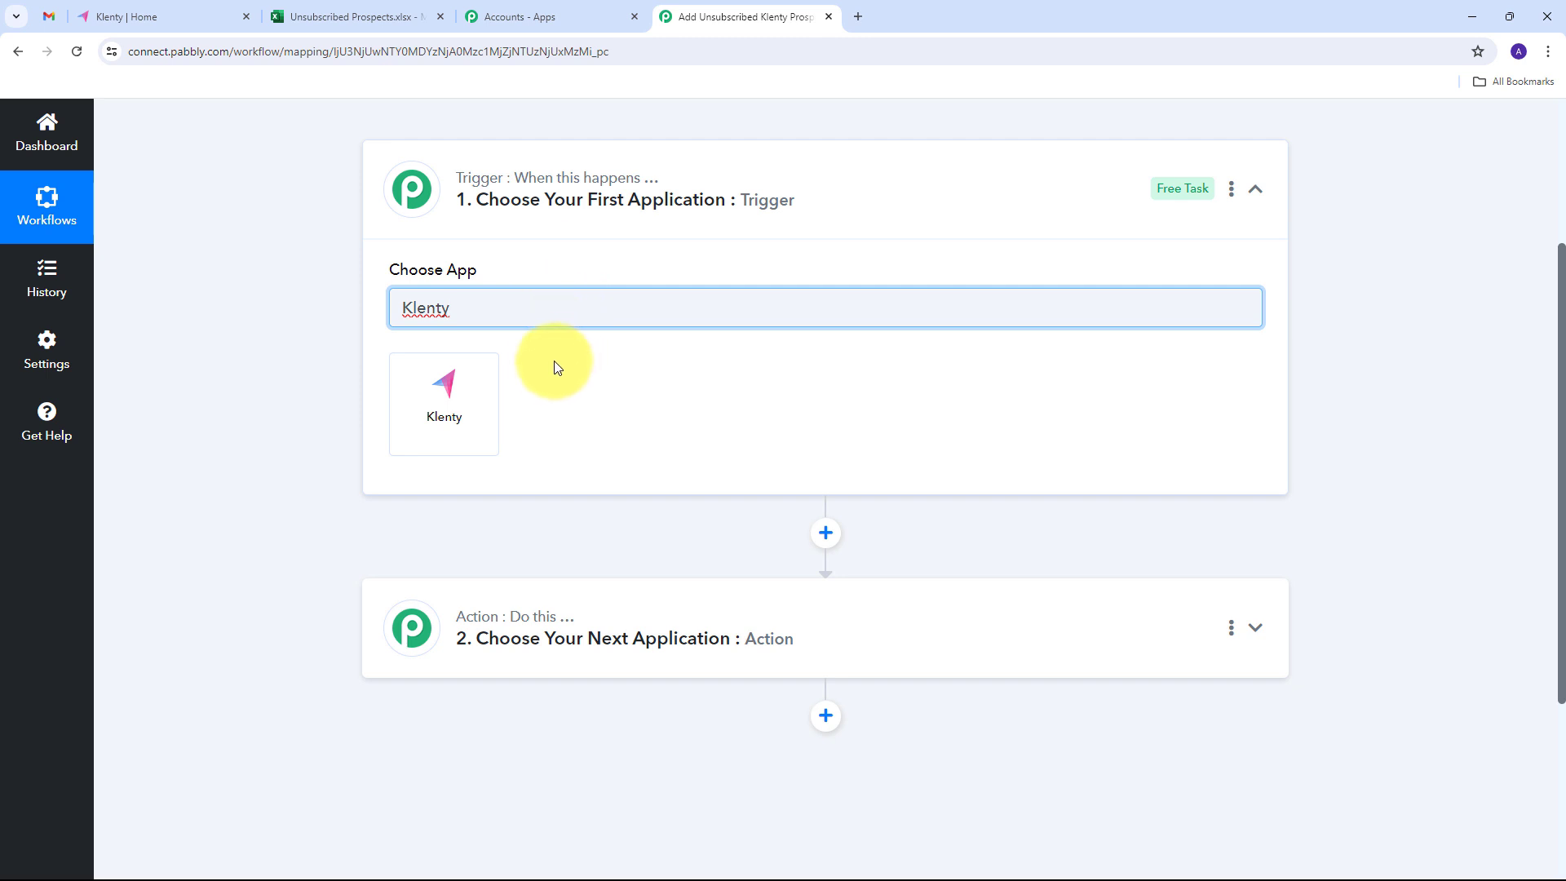
left_click(439, 392)
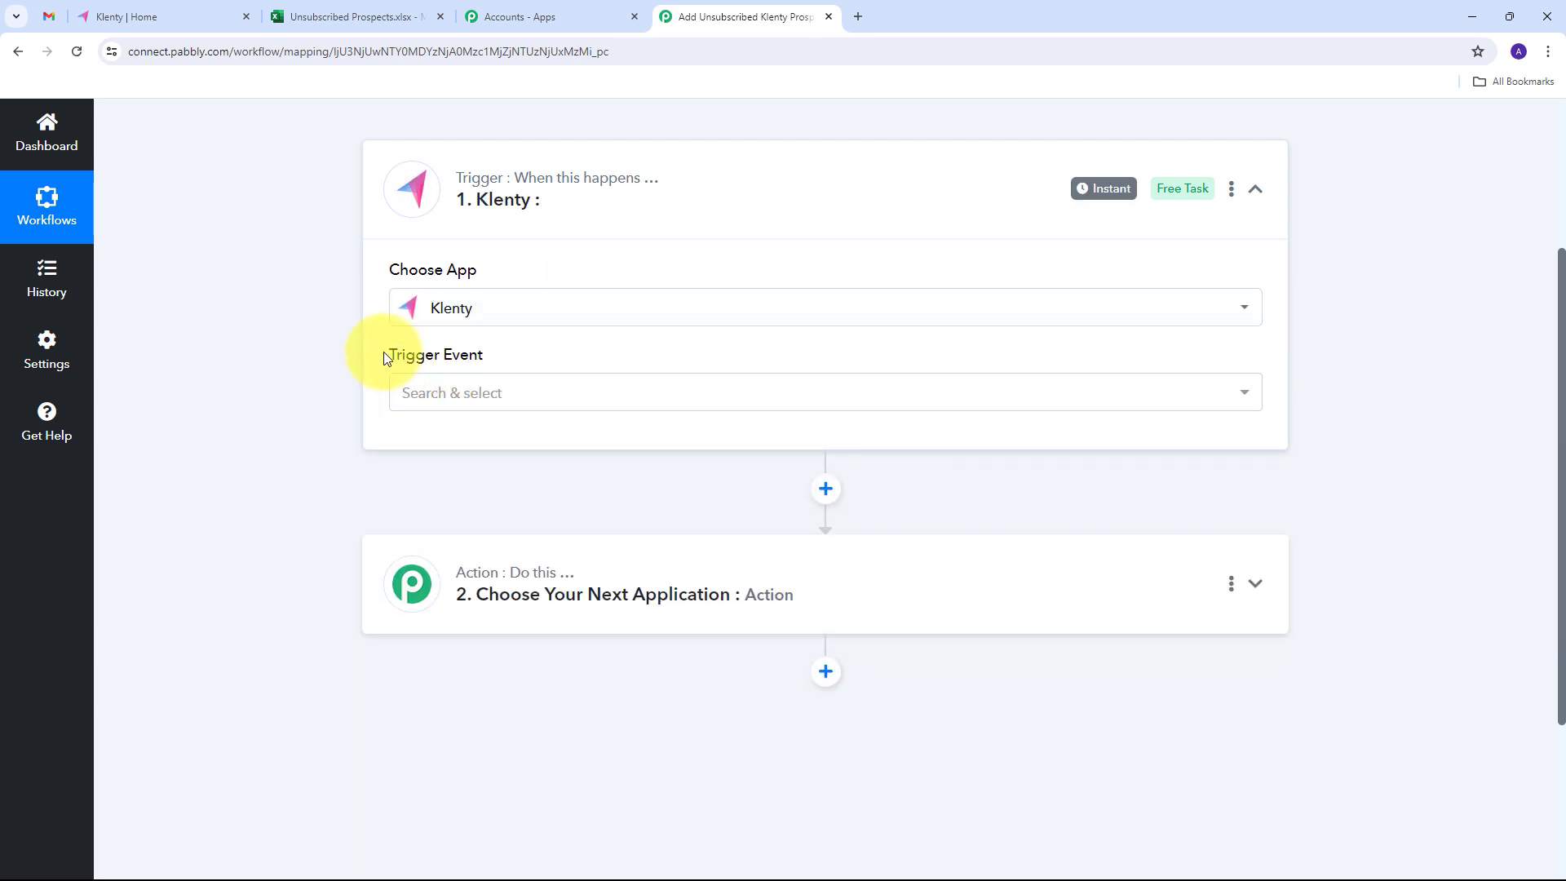
left_click(946, 393)
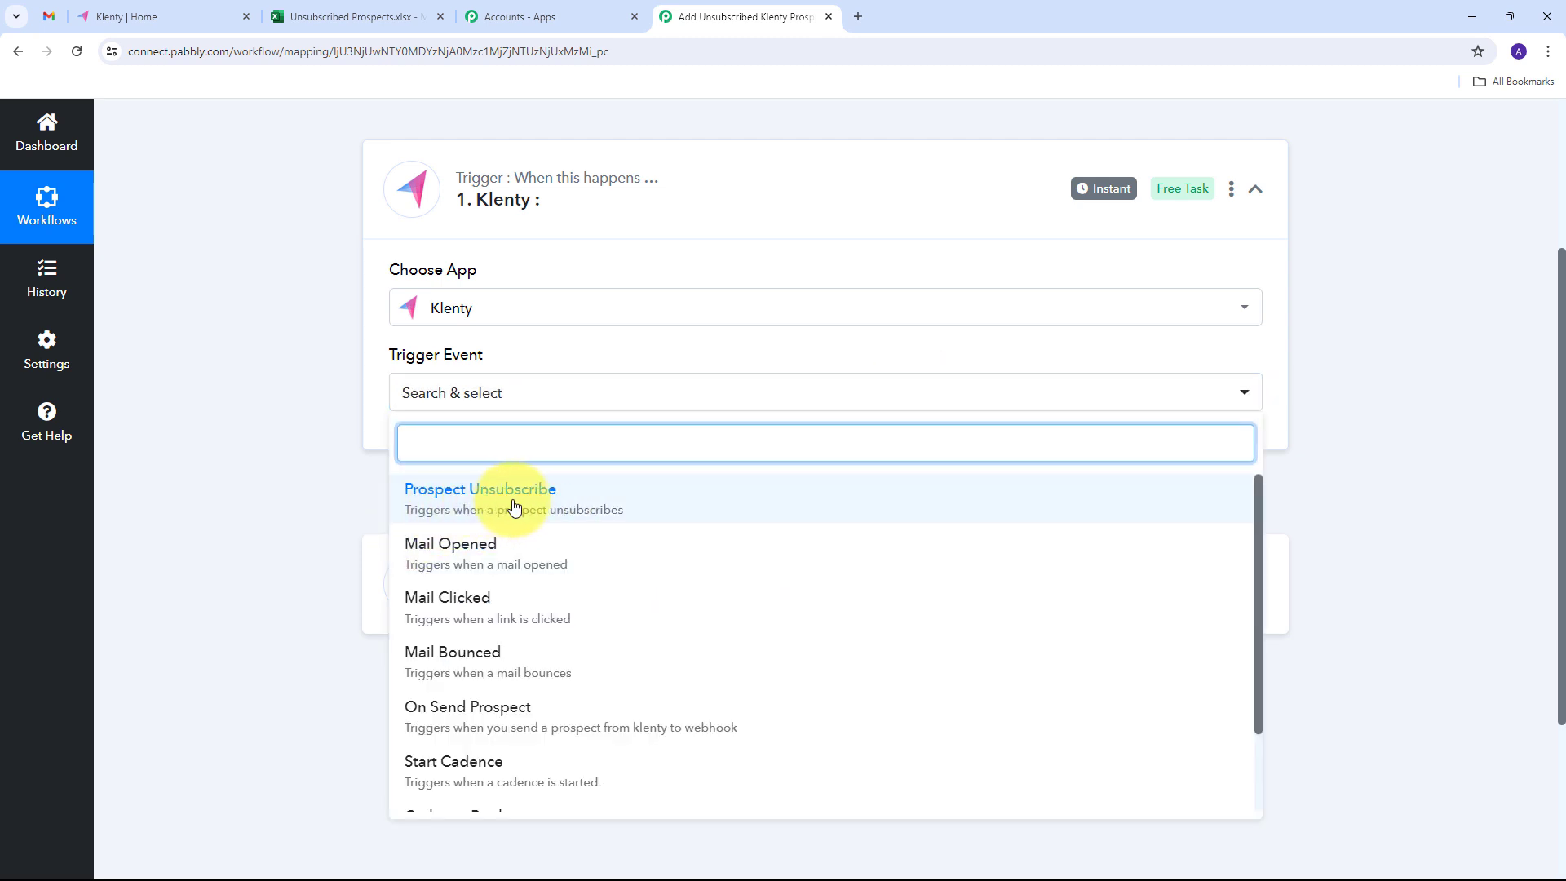
left_click(514, 507)
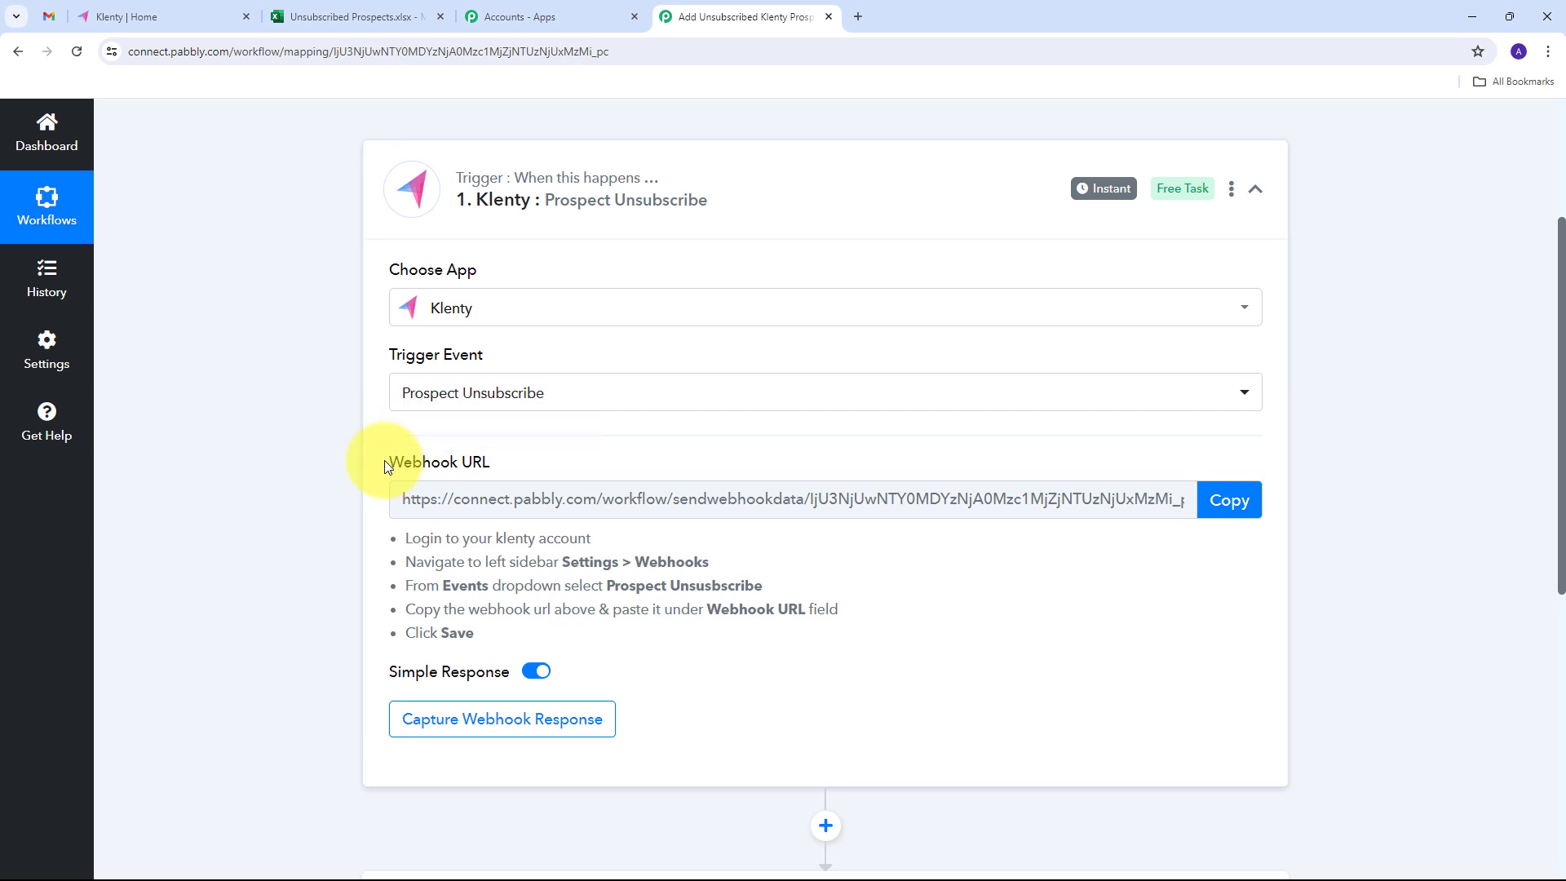
- Read the setup instructions and copy the trigger's webhook URL
left_click_drag(388, 462, 530, 462)
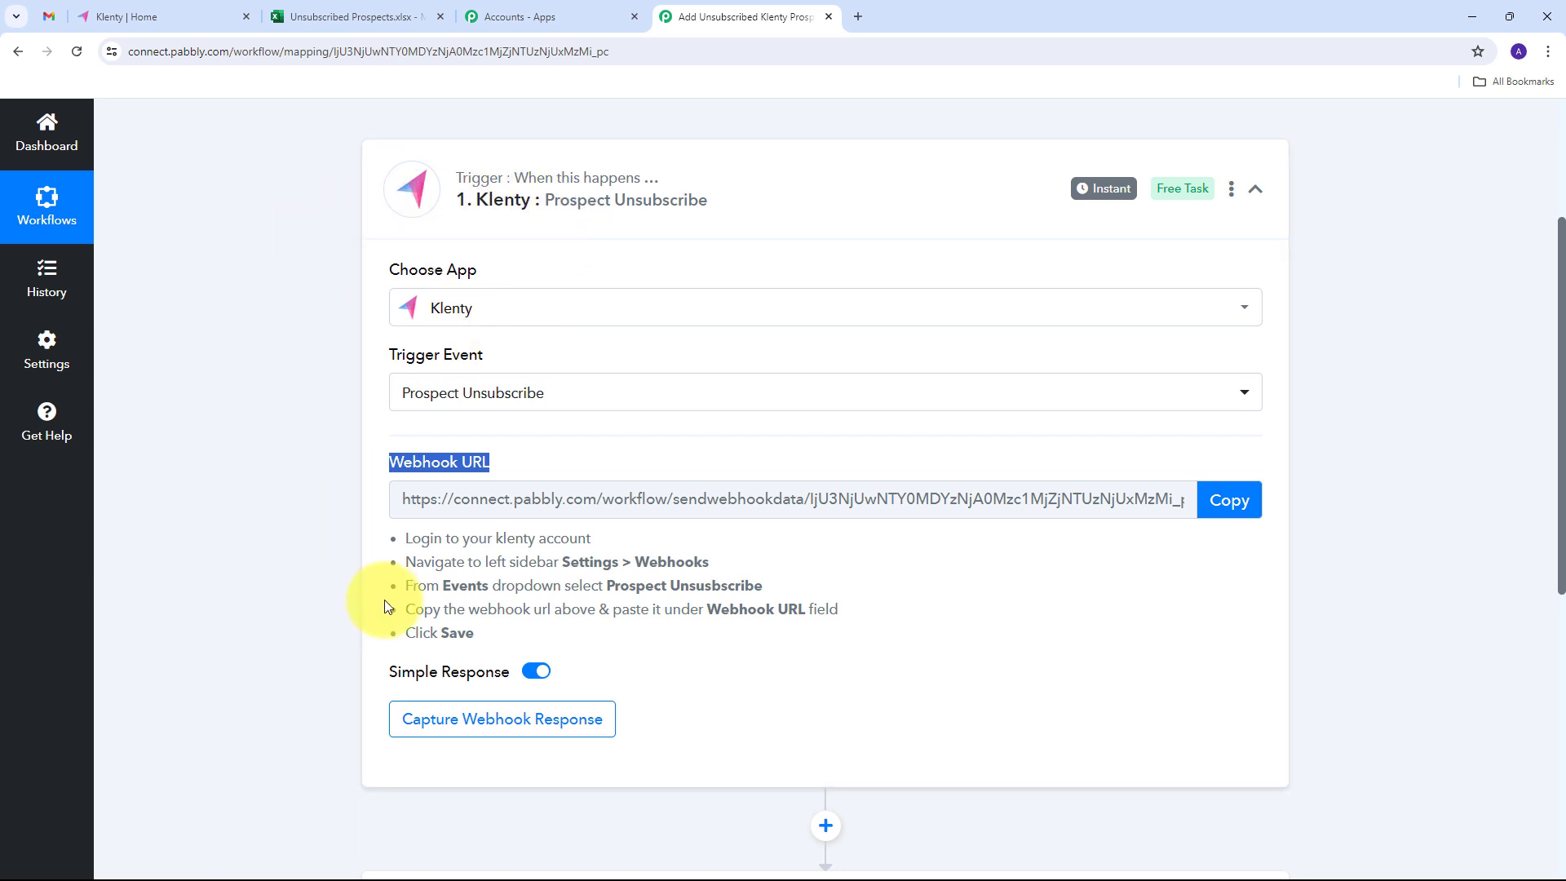
left_click_drag(401, 536, 613, 635)
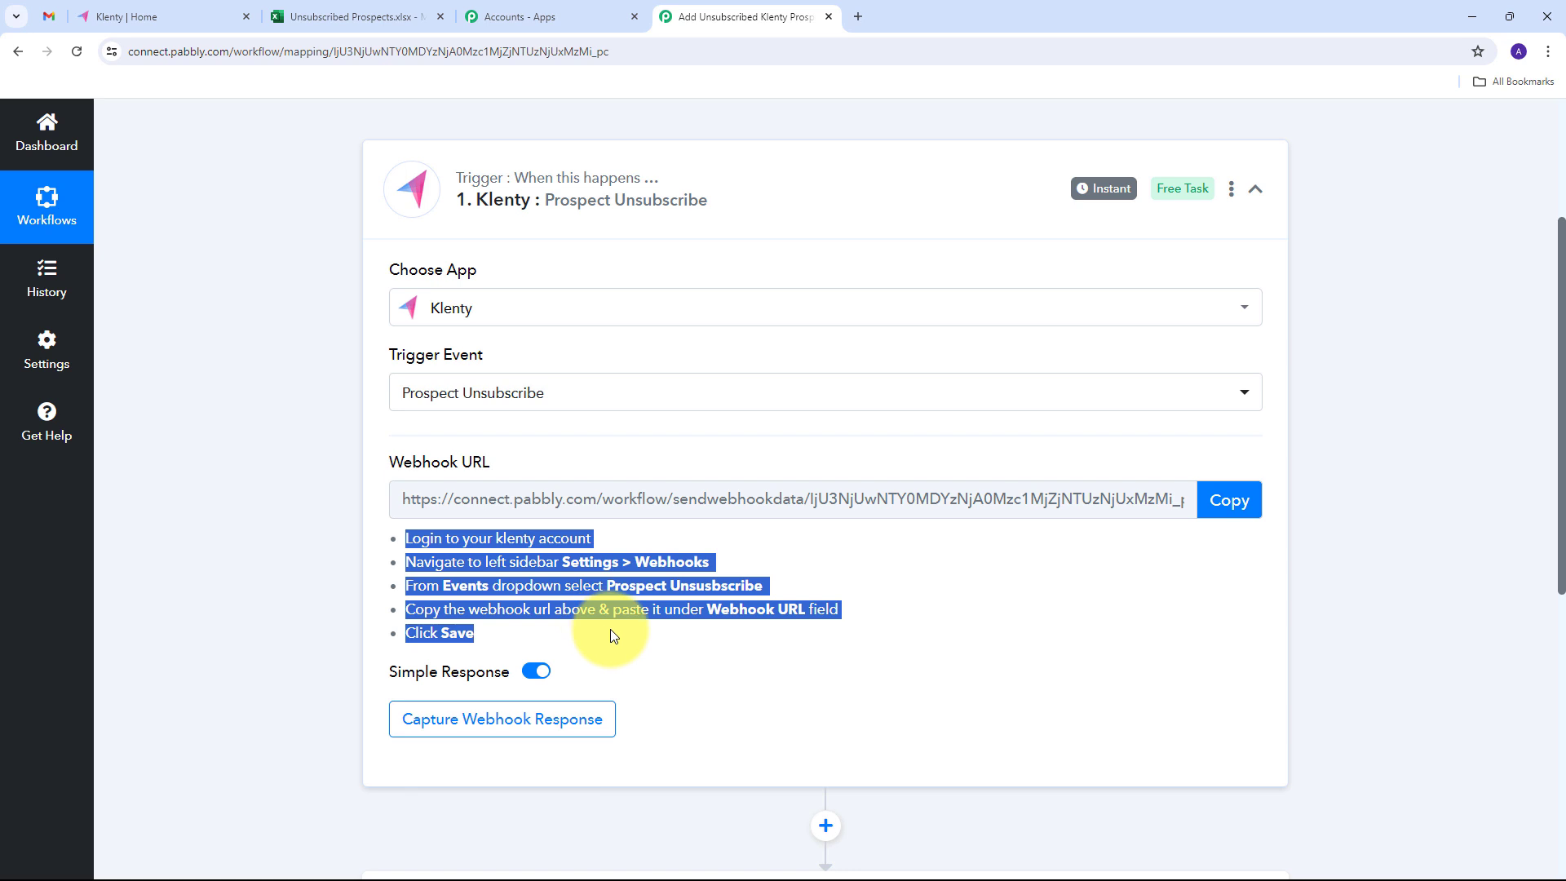
left_click(364, 536)
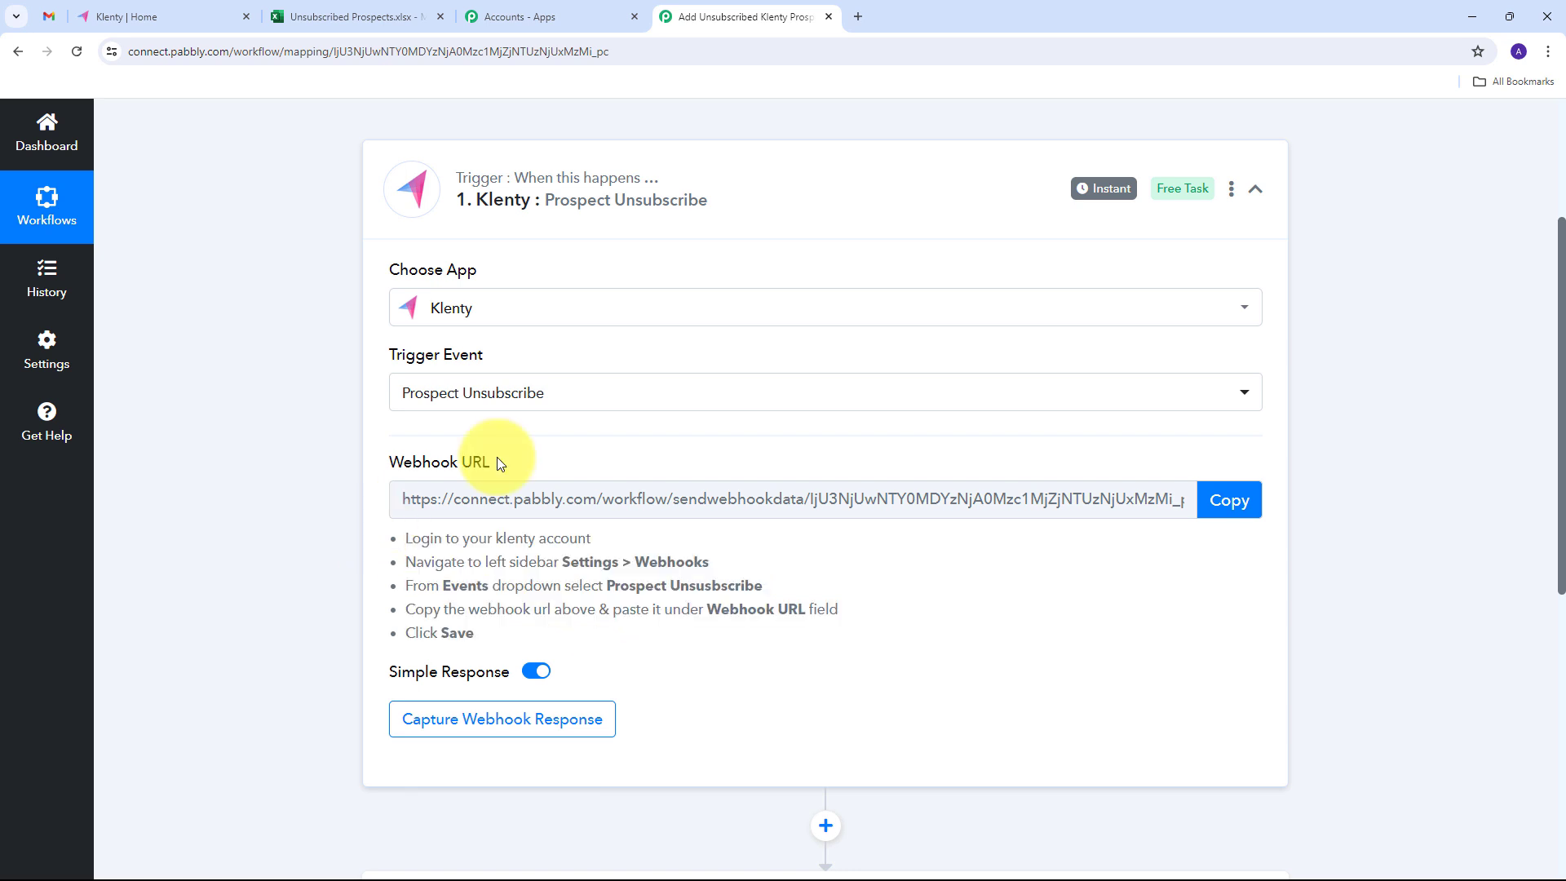
left_click(1223, 510)
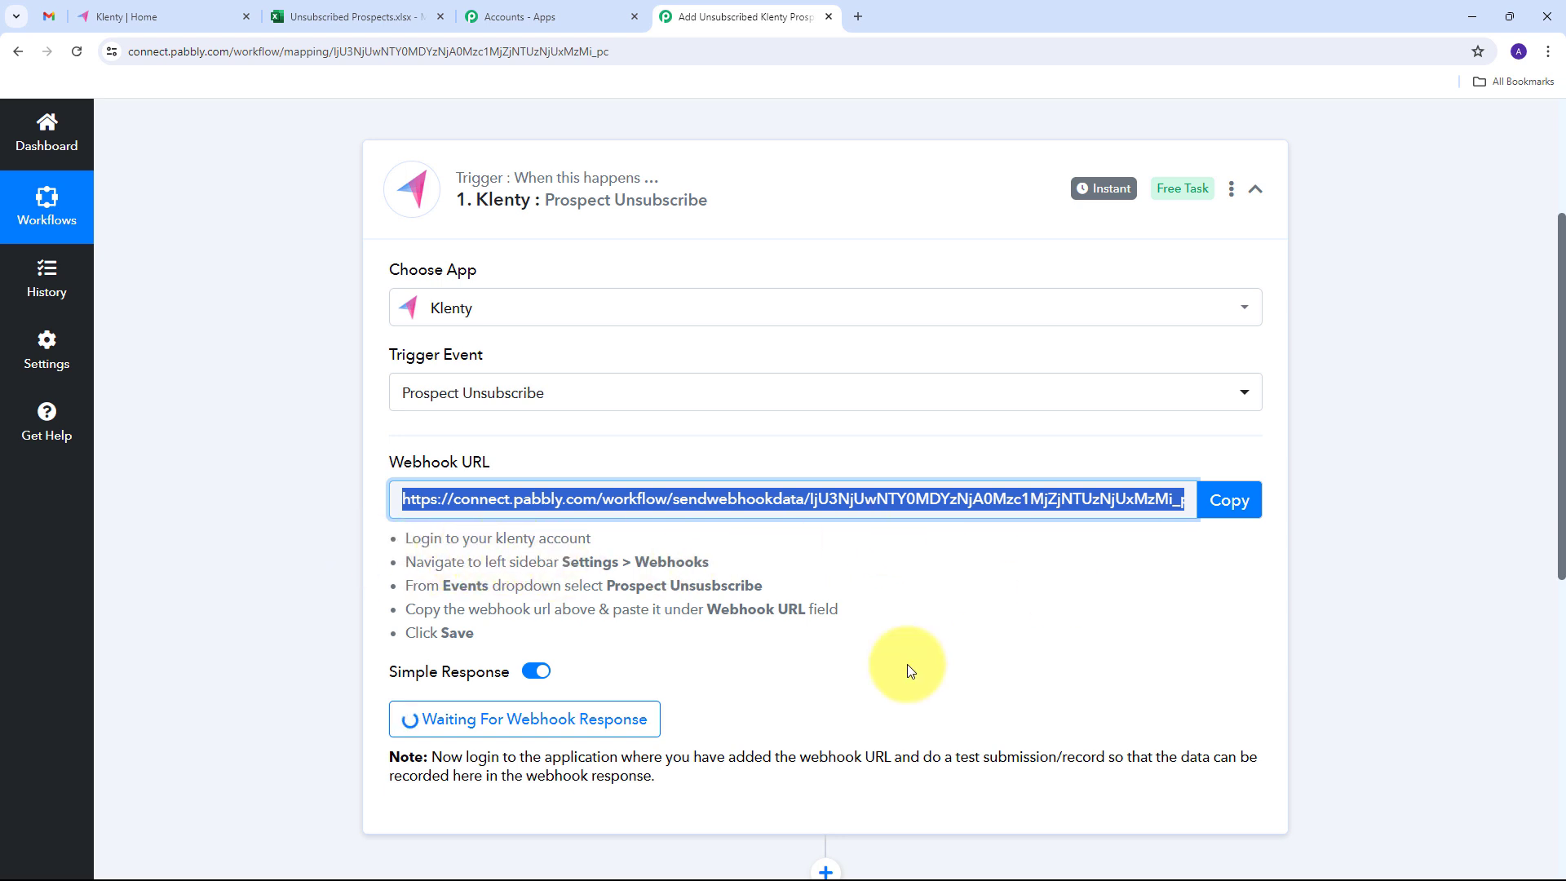
- Open the Webhooks integration settings in Klenty
left_click(142, 17)
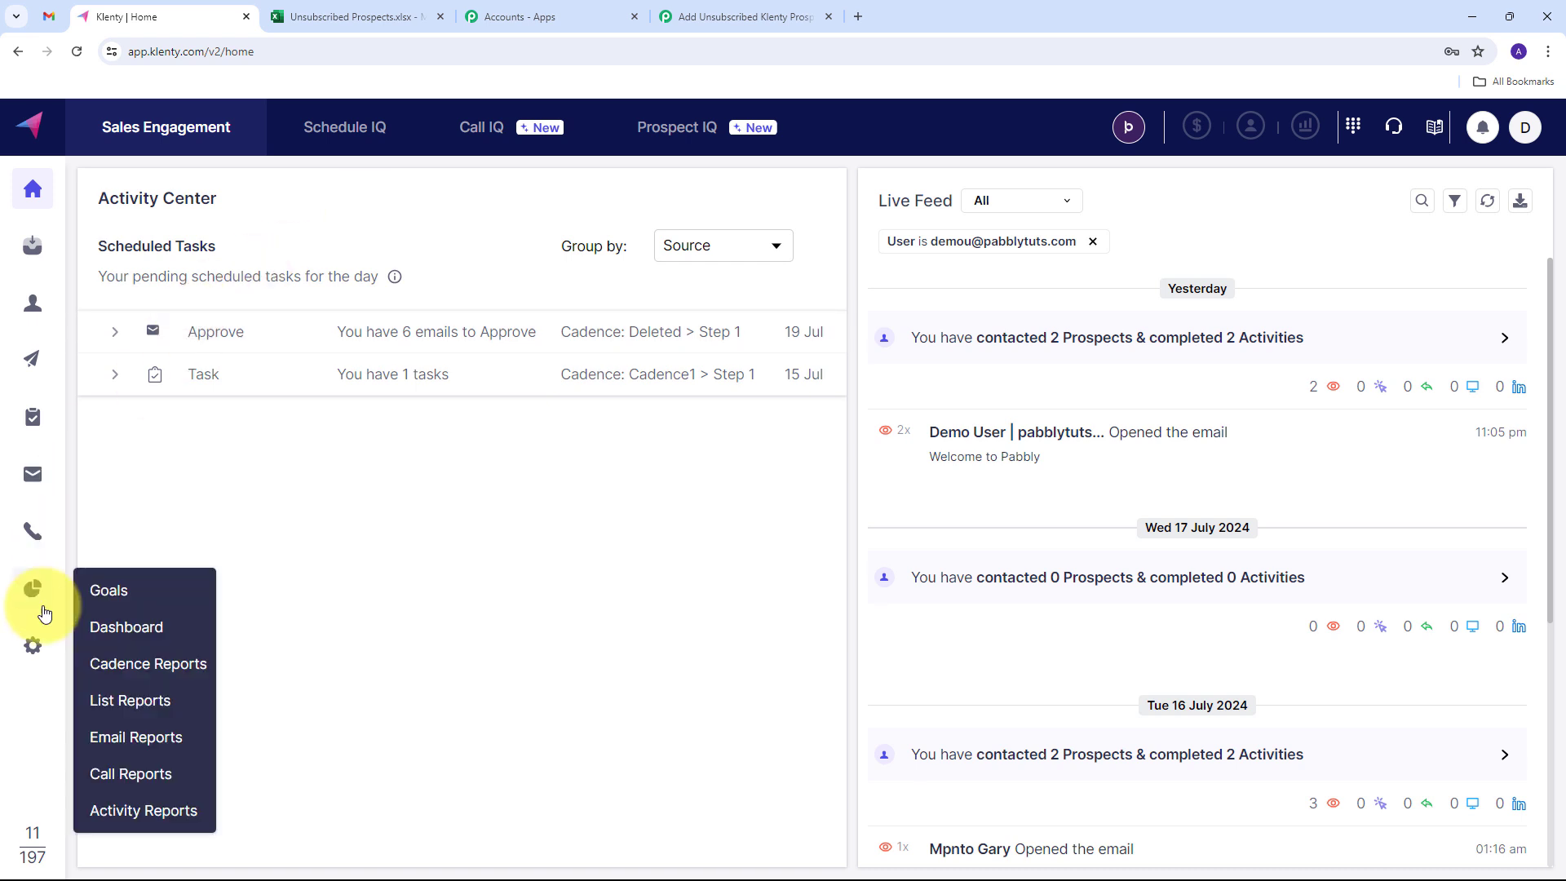
left_click(34, 645)
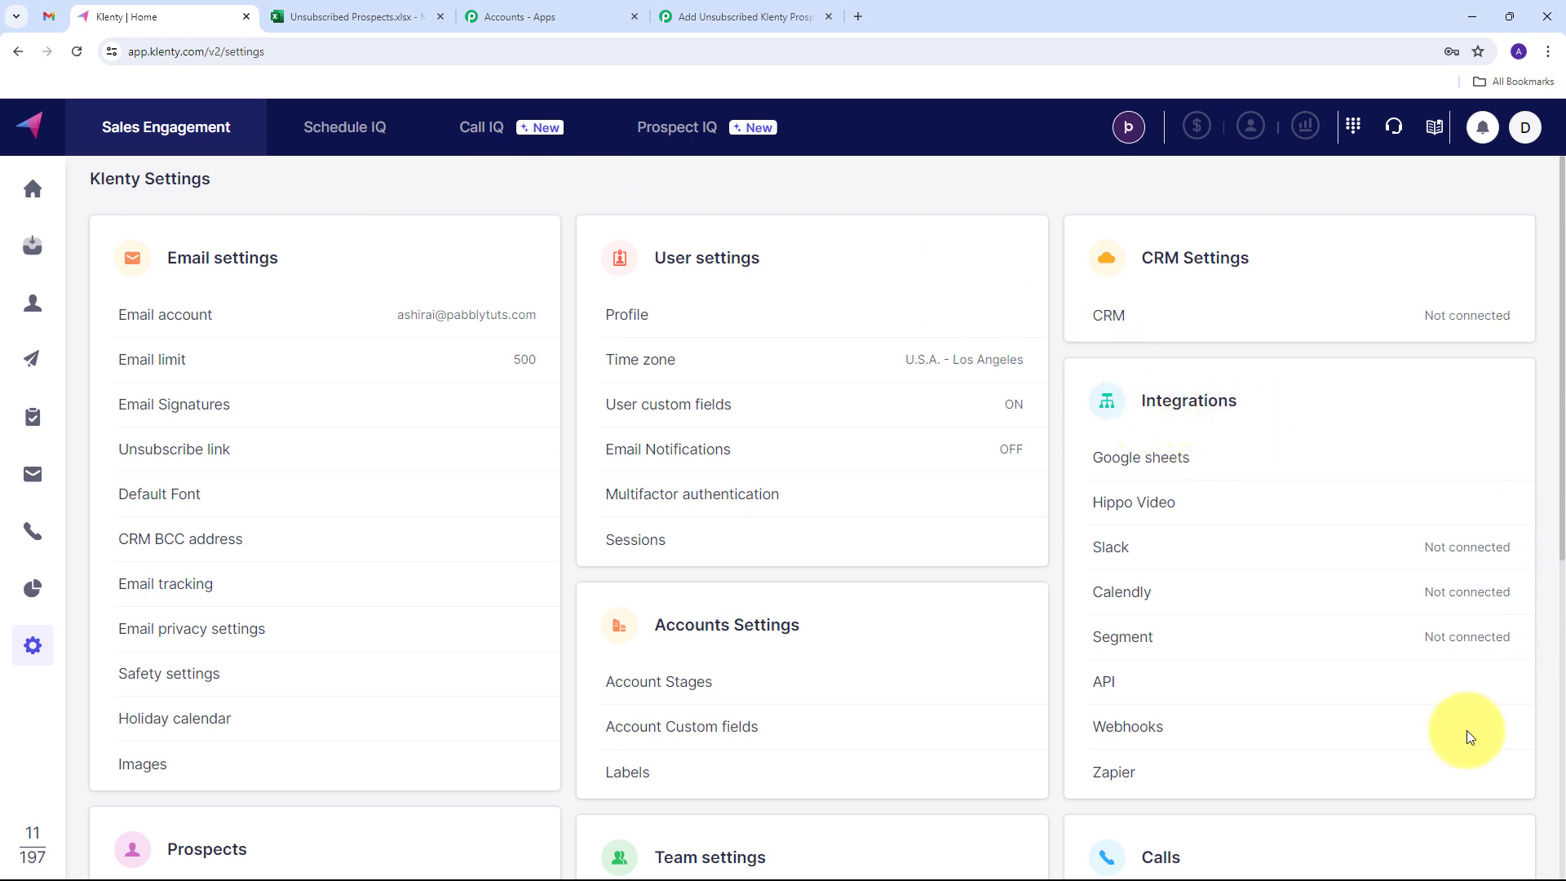
left_click(1129, 728)
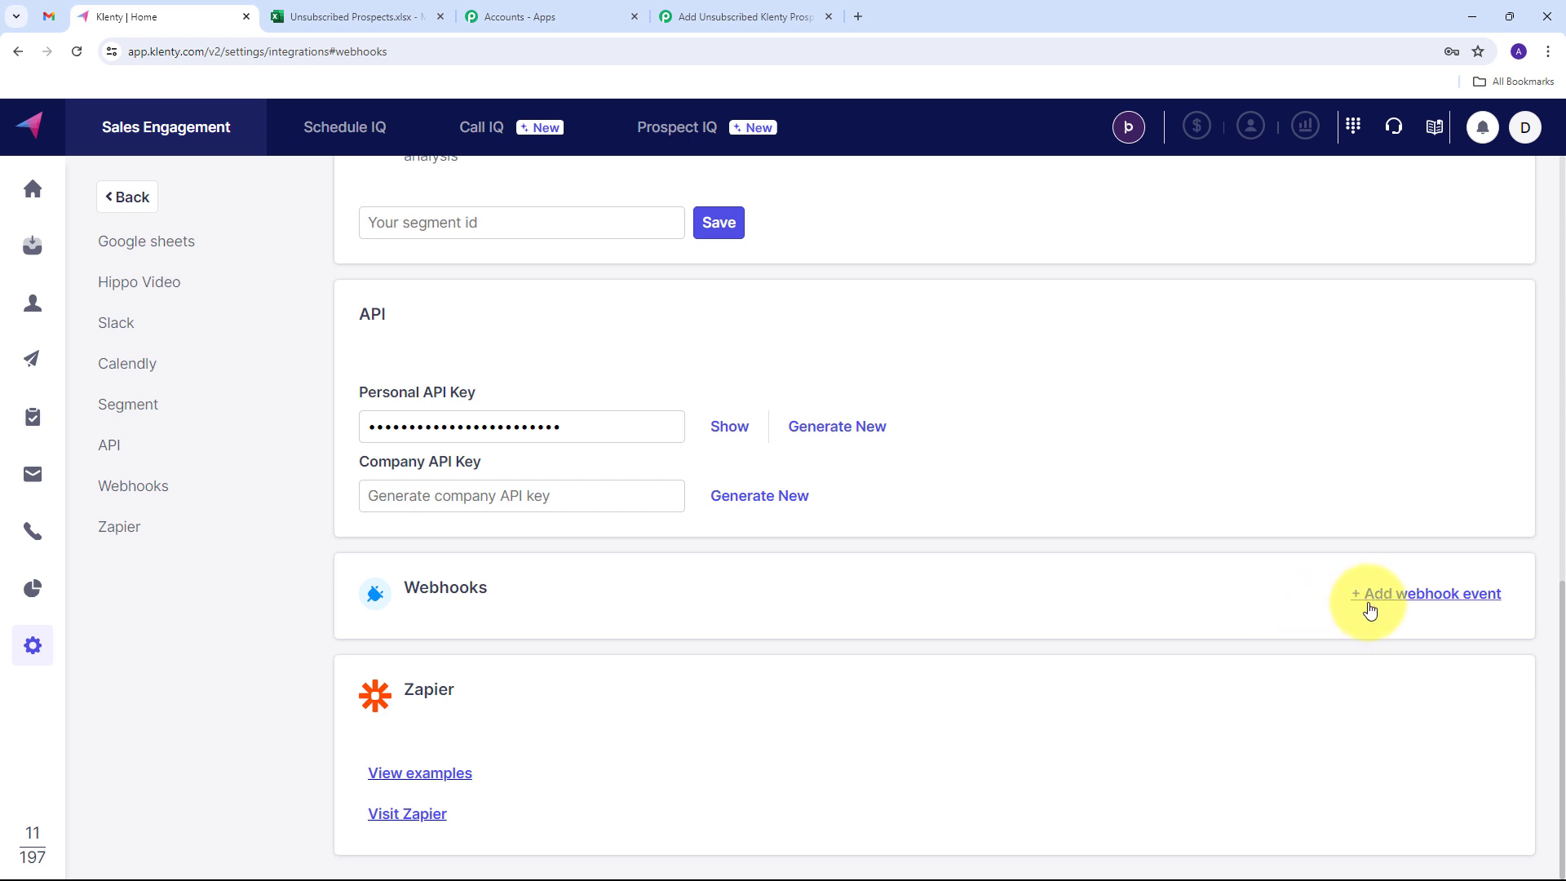
- Add a Prospect Unsubscribe webhook event in Klenty using the copied Pabbly webhook URL
left_click(1399, 600)
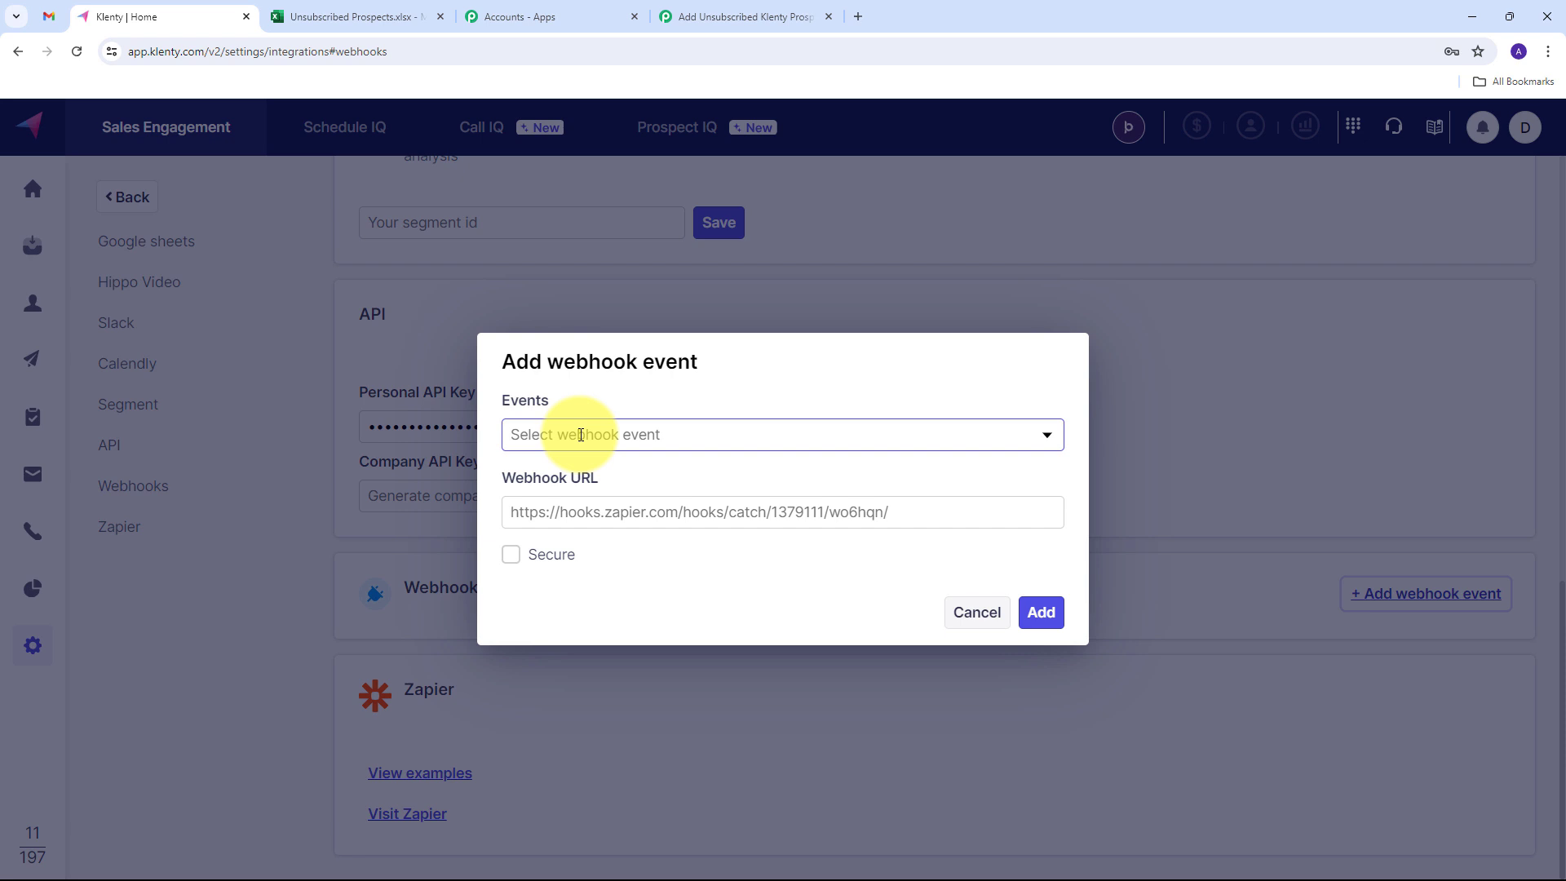
left_click(1041, 442)
scroll(630, 513, "down", 2)
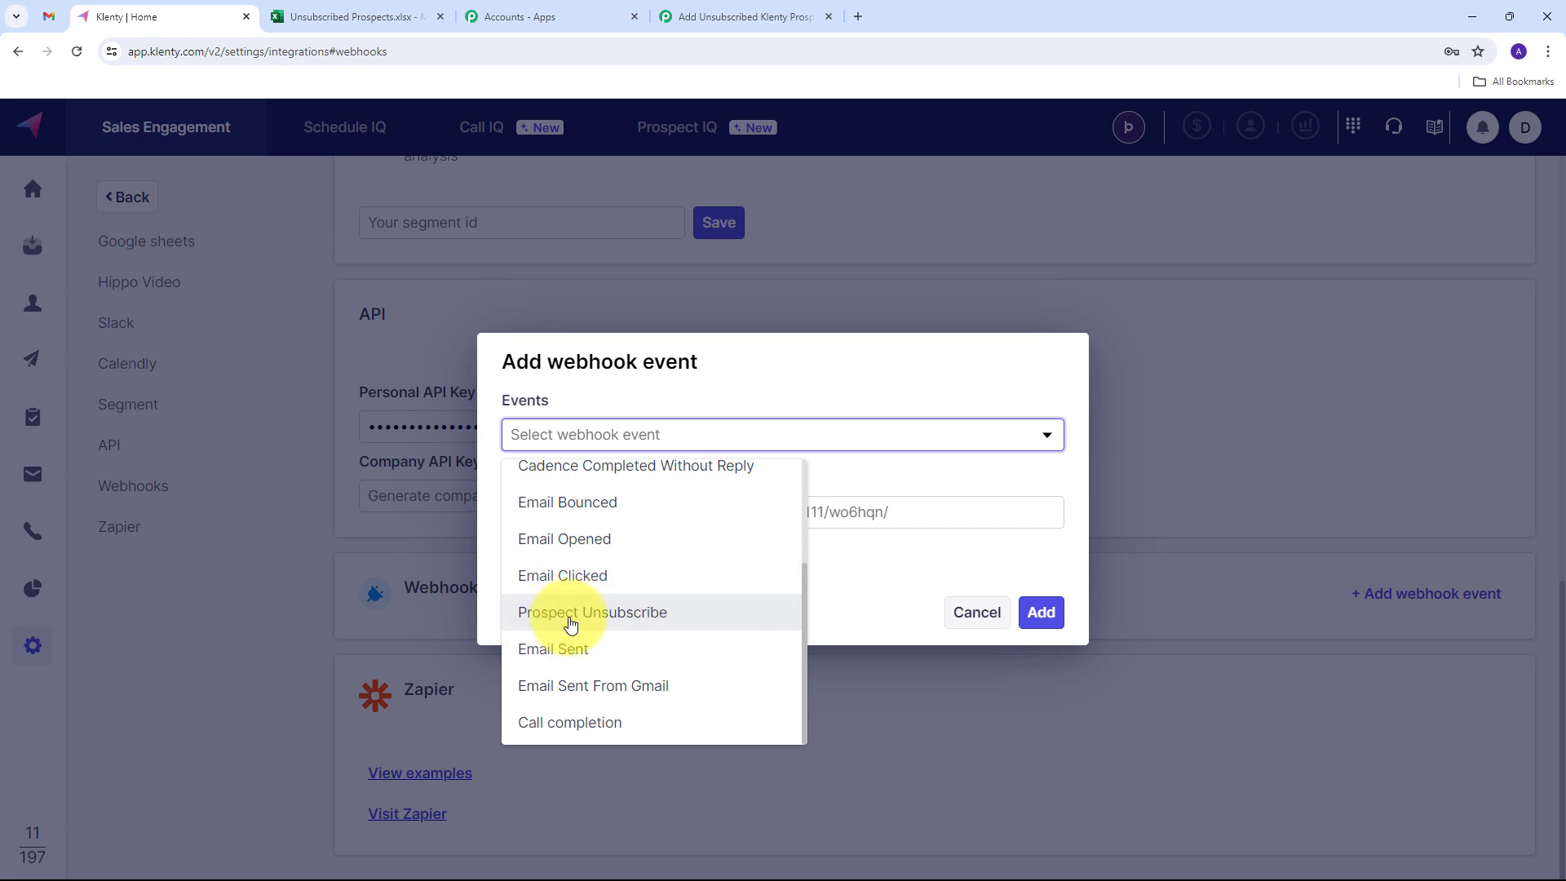
left_click(628, 624)
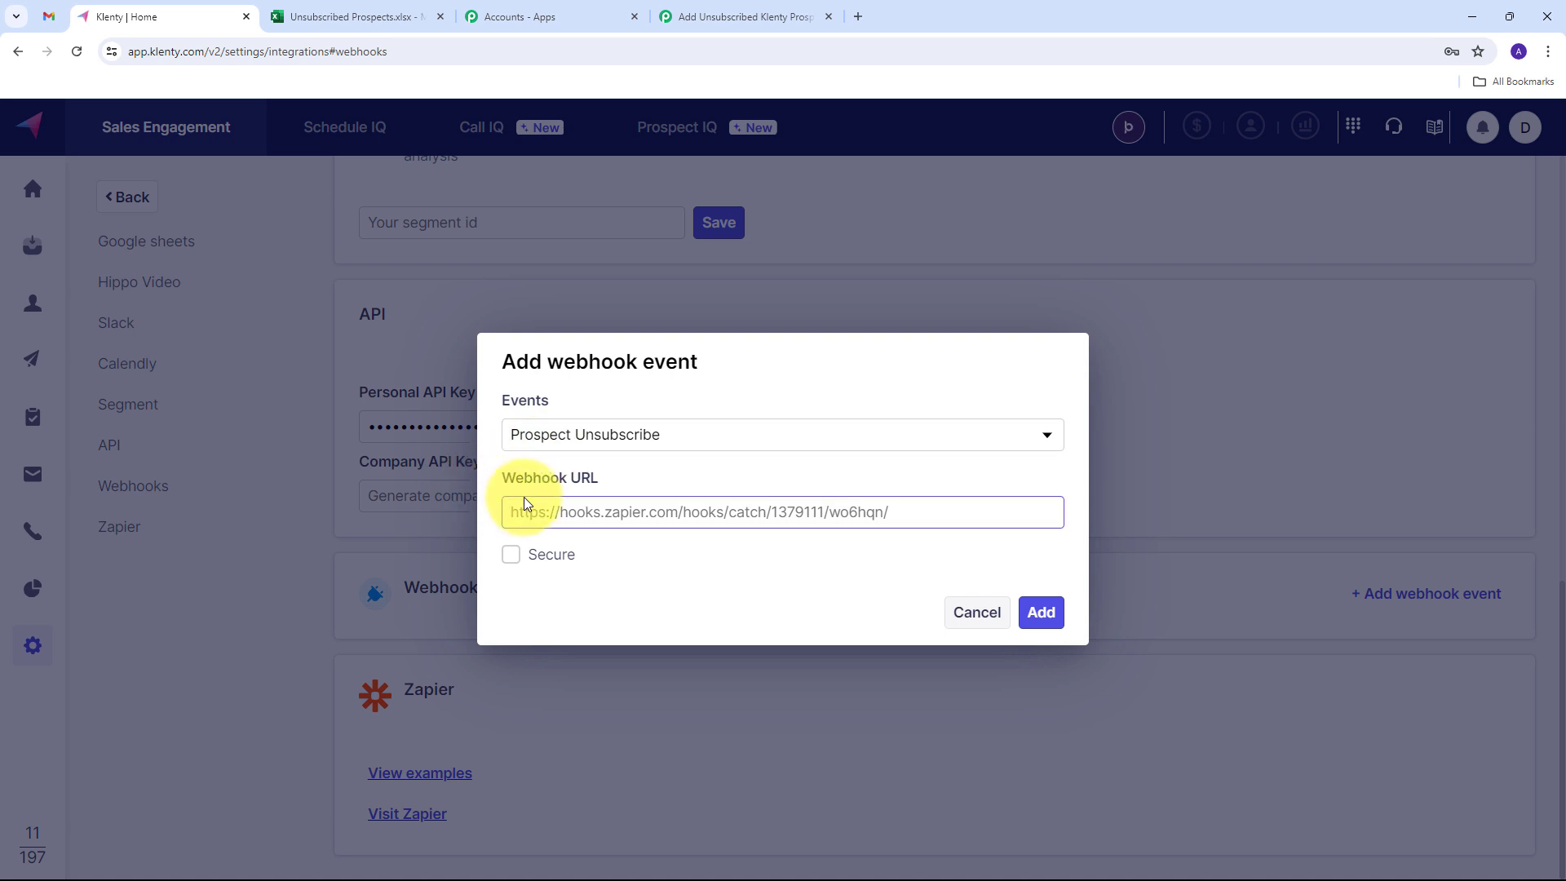
left_click(781, 509)
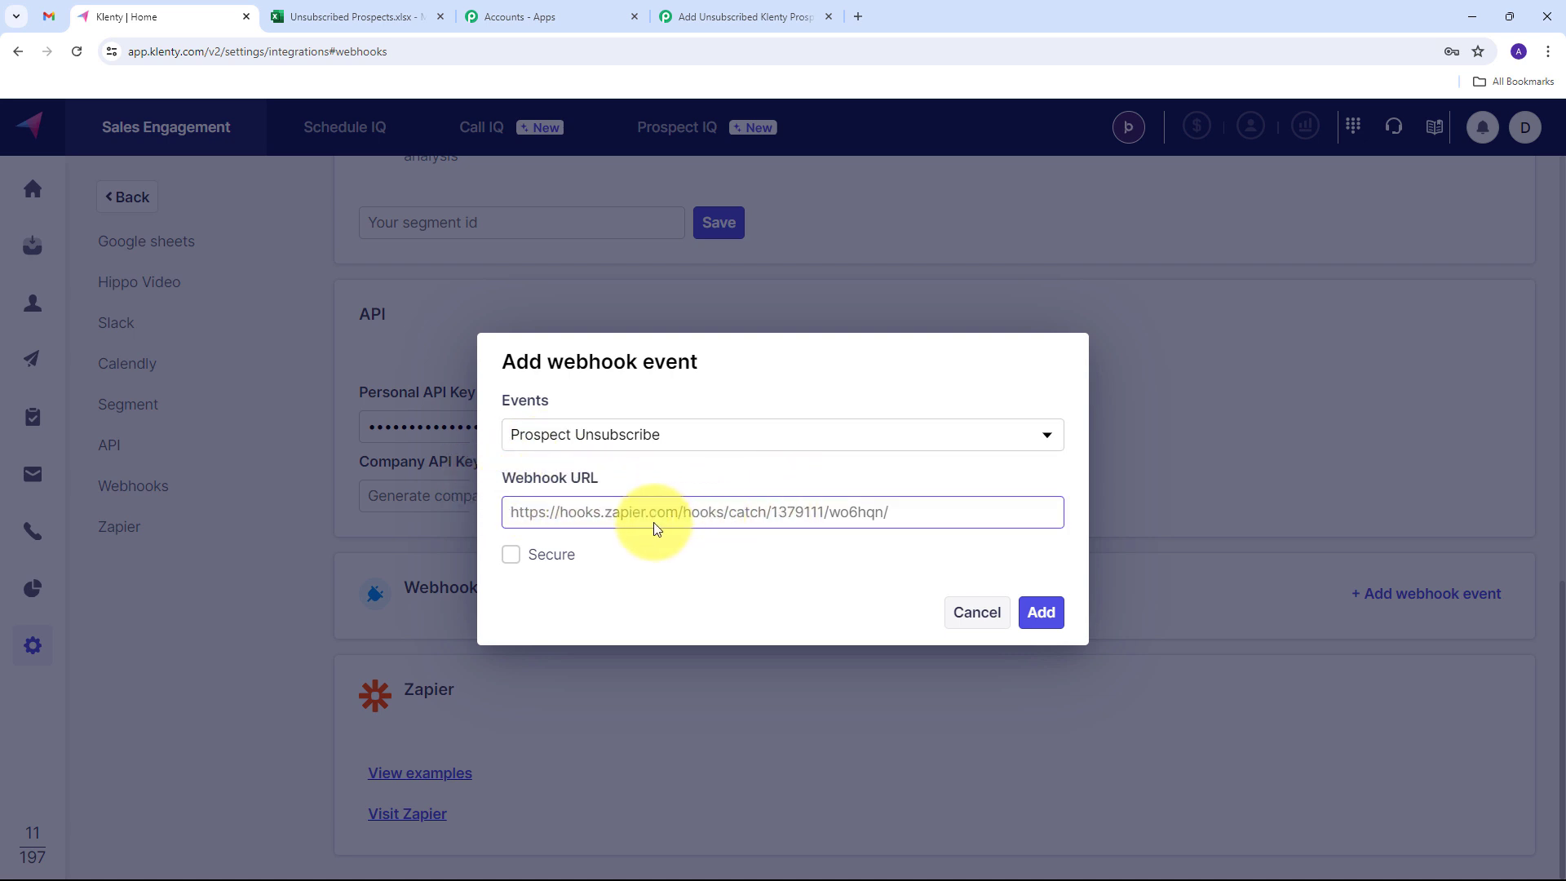
left_click(575, 512)
key("ctrl+v")
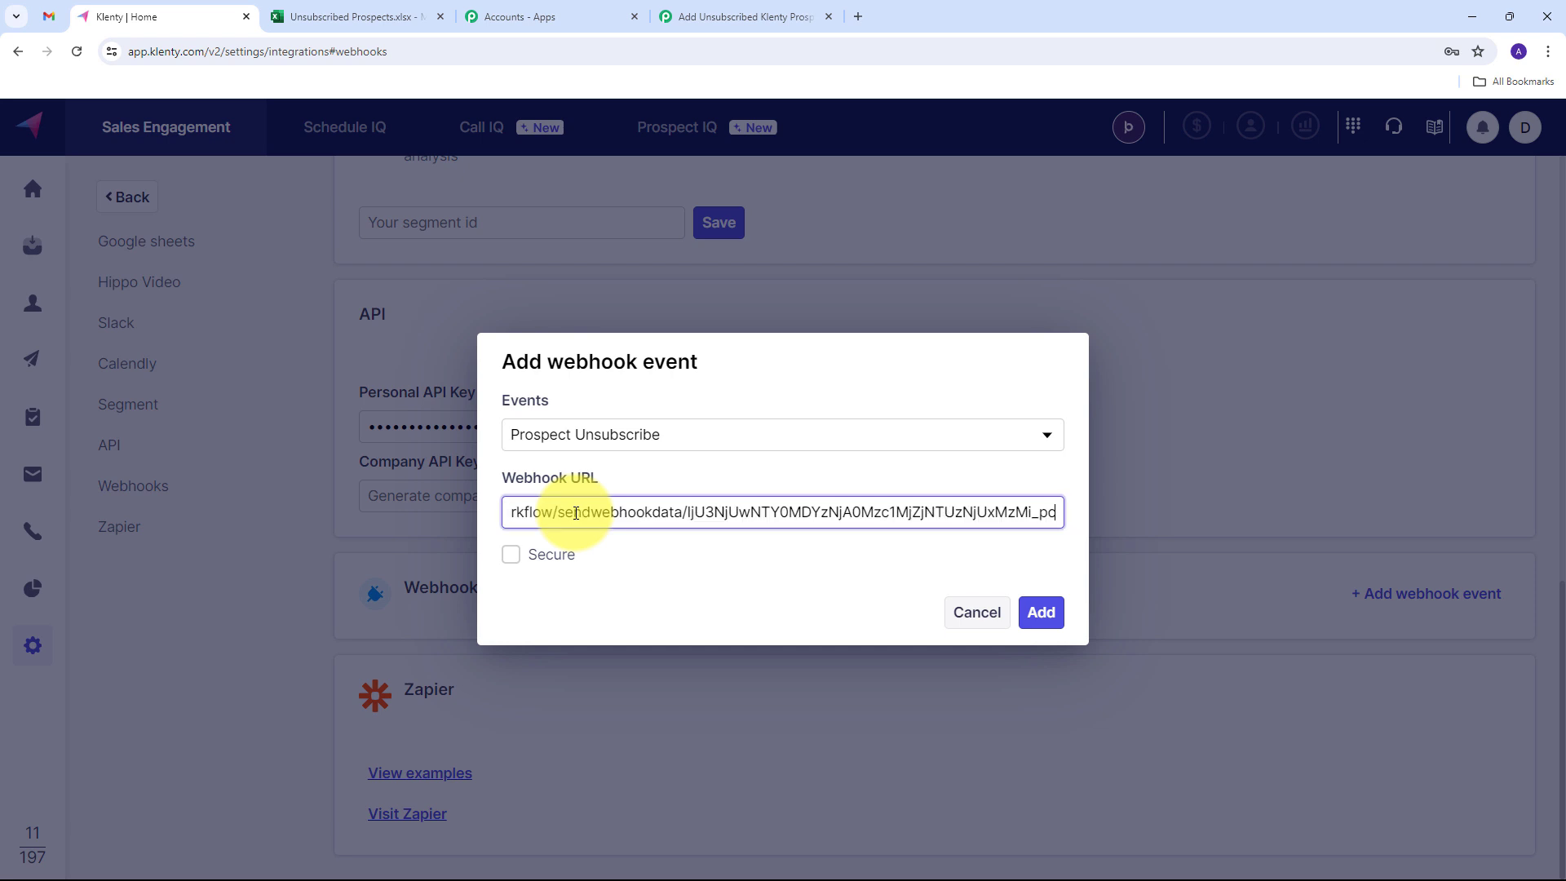
left_click(1052, 612)
scroll(608, 595, "down", 1)
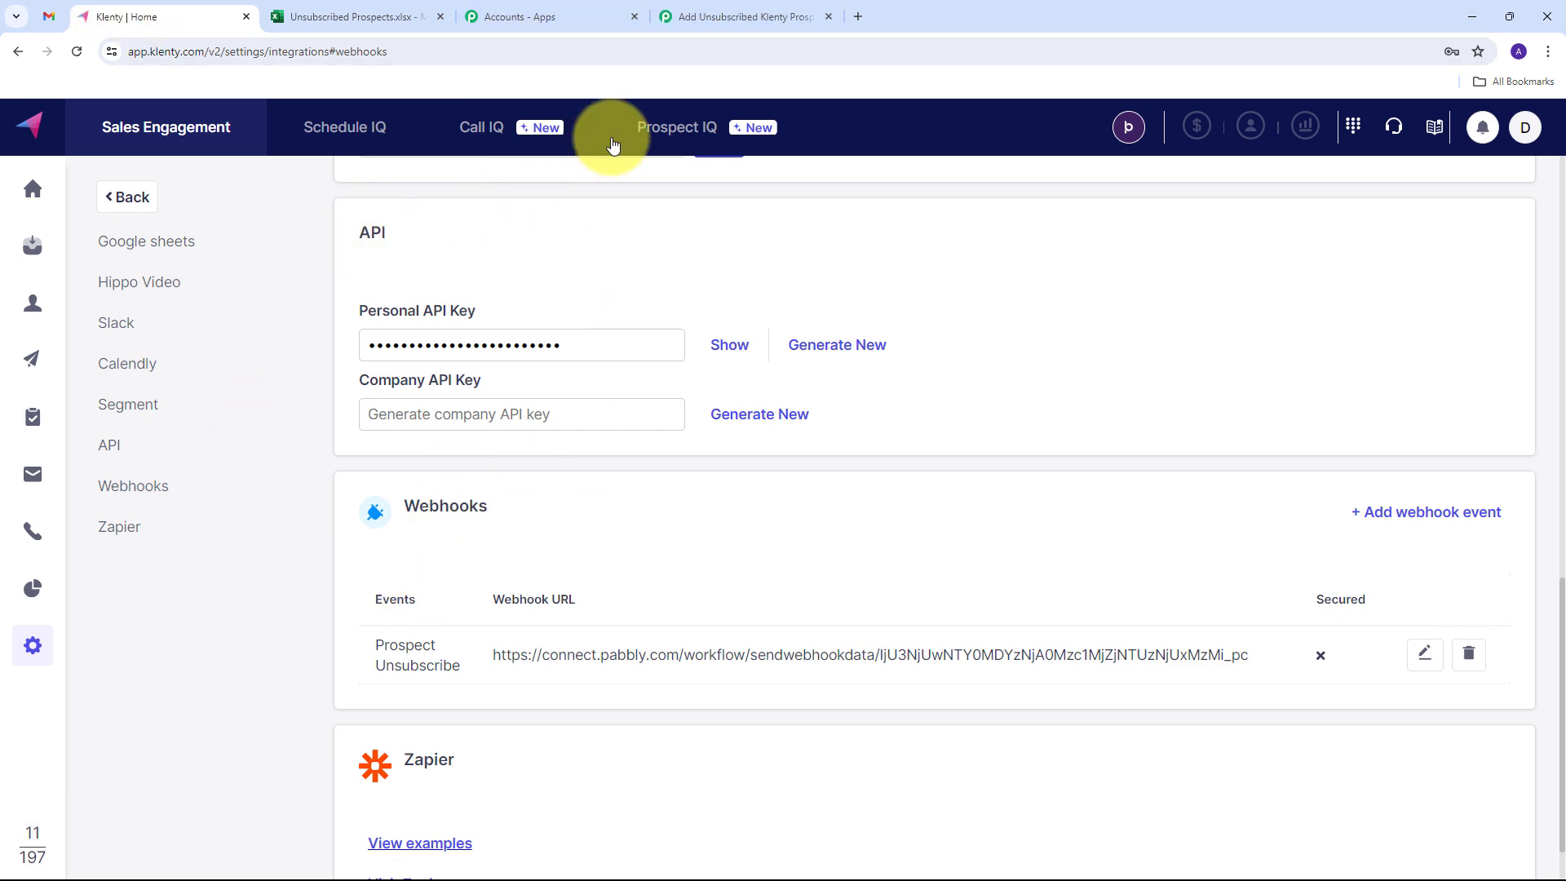
- Check the Pabbly trigger waiting for a response, then open the Gmail inbox
left_click(677, 15)
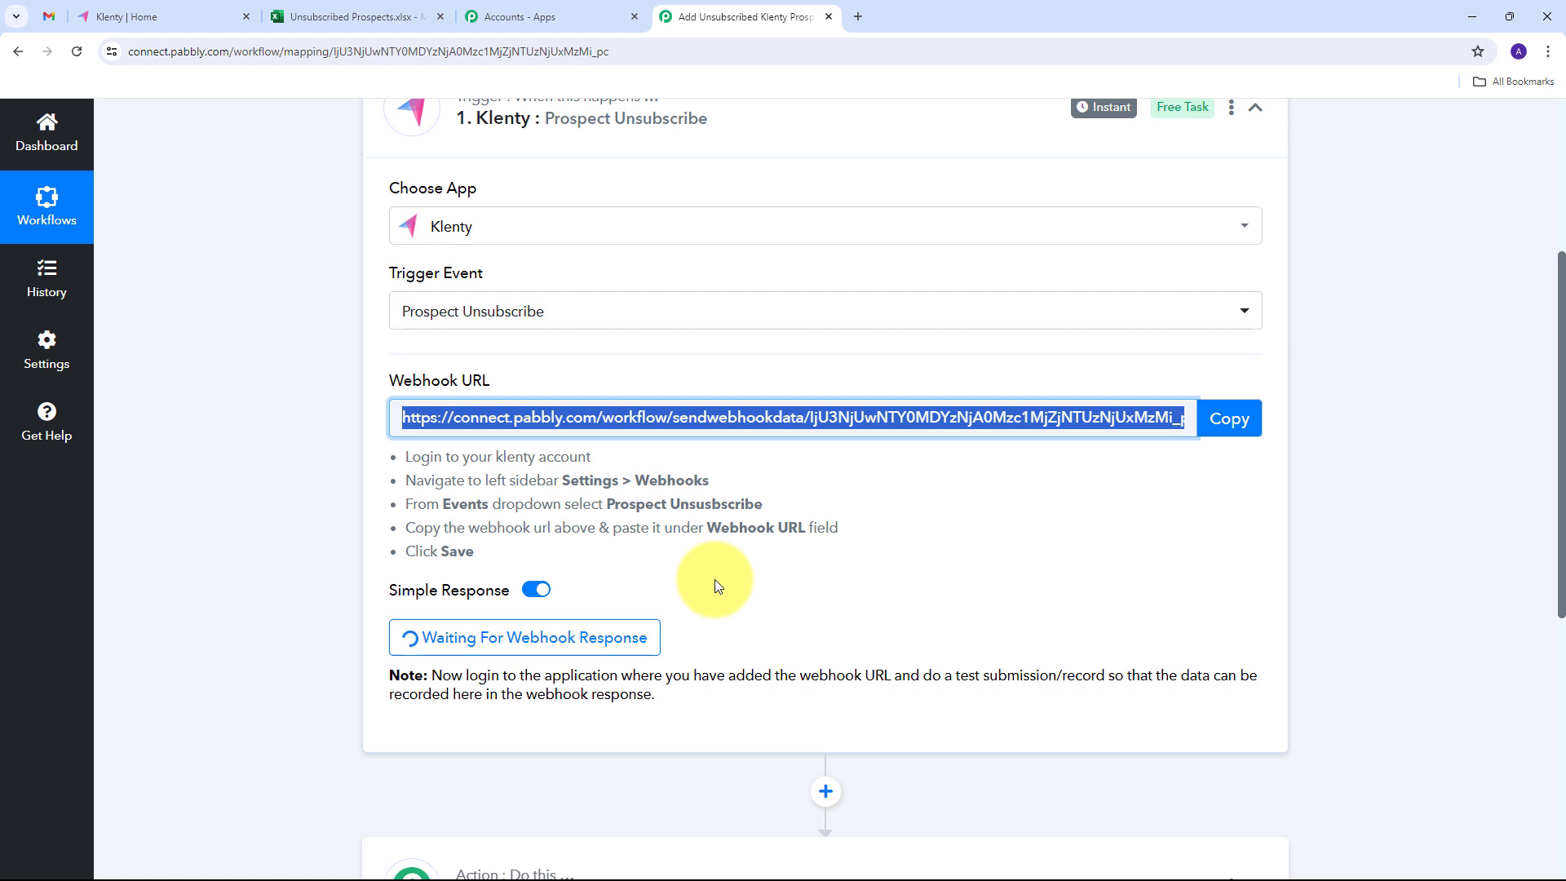
left_click(140, 16)
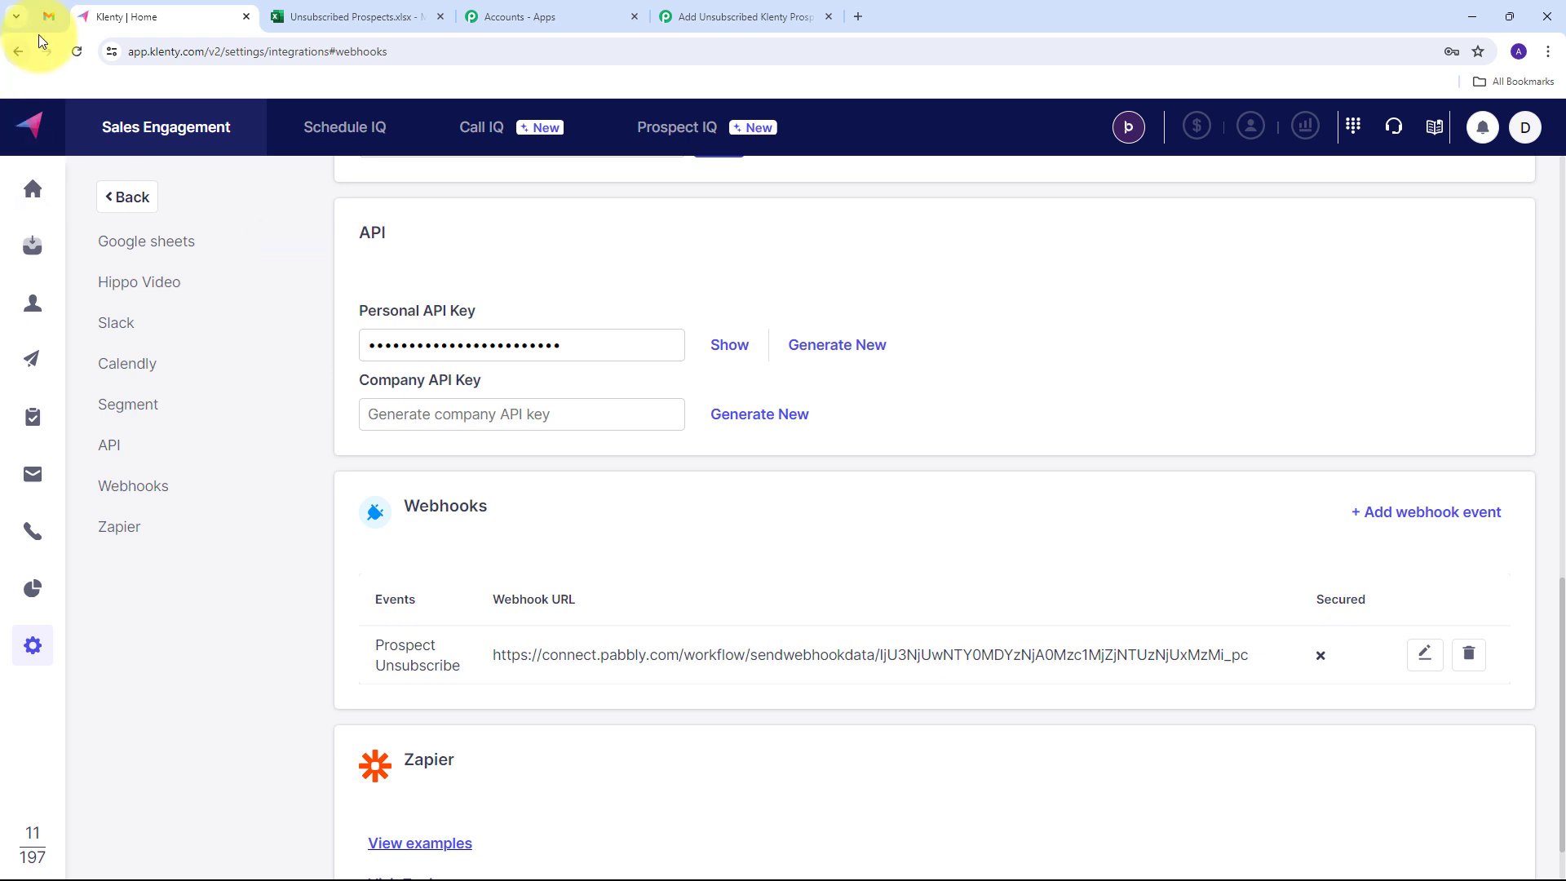
left_click(58, 16)
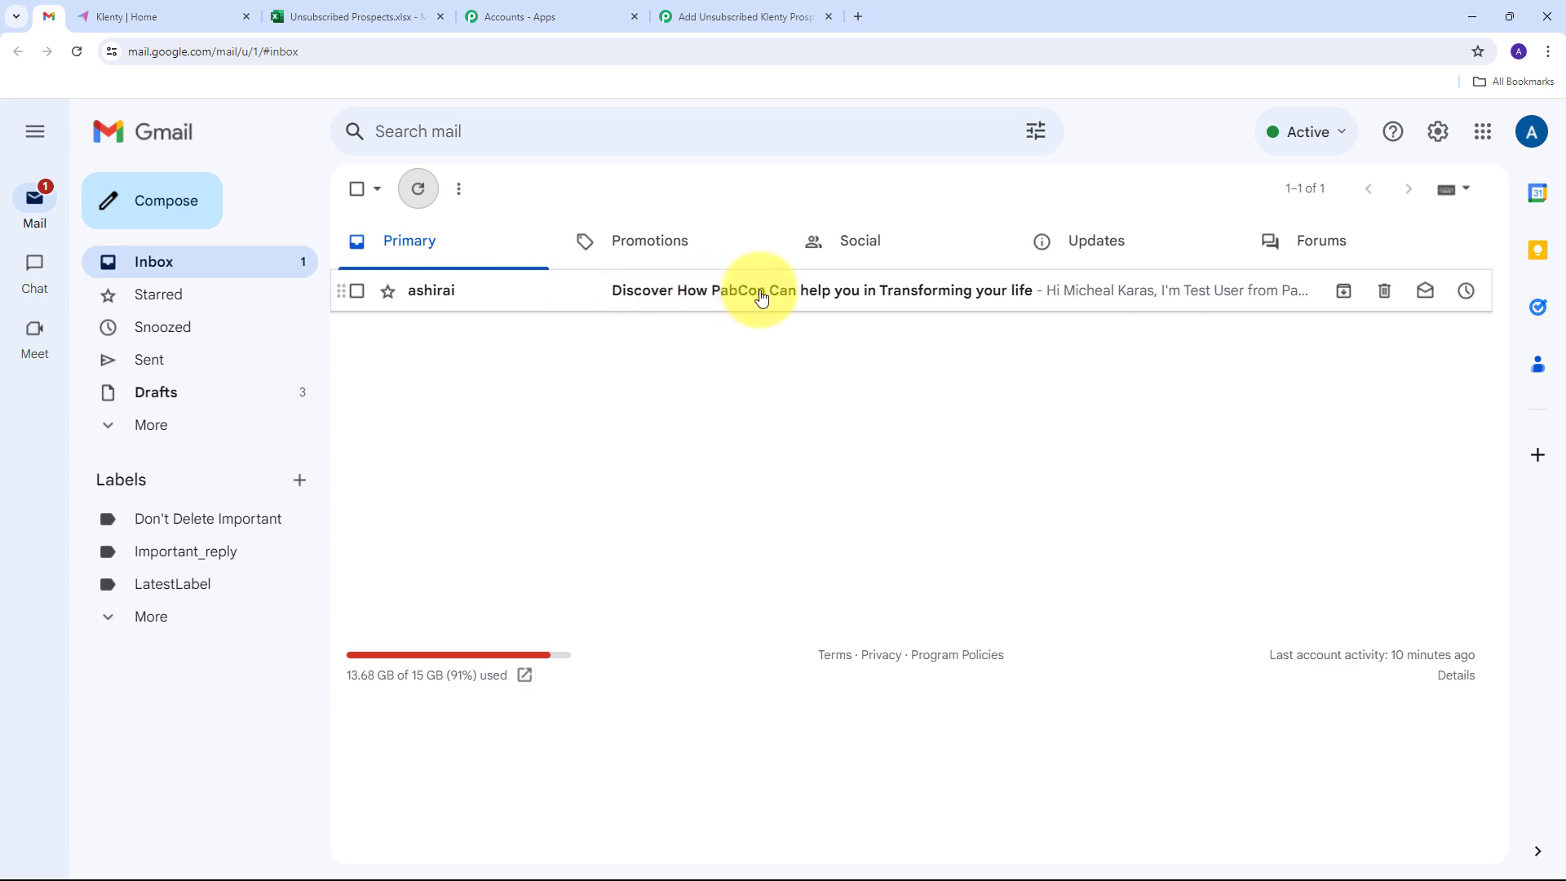
- Open the test email in Gmail and unsubscribe through its unsubscribe link, confirming the unsubscription
left_click(808, 303)
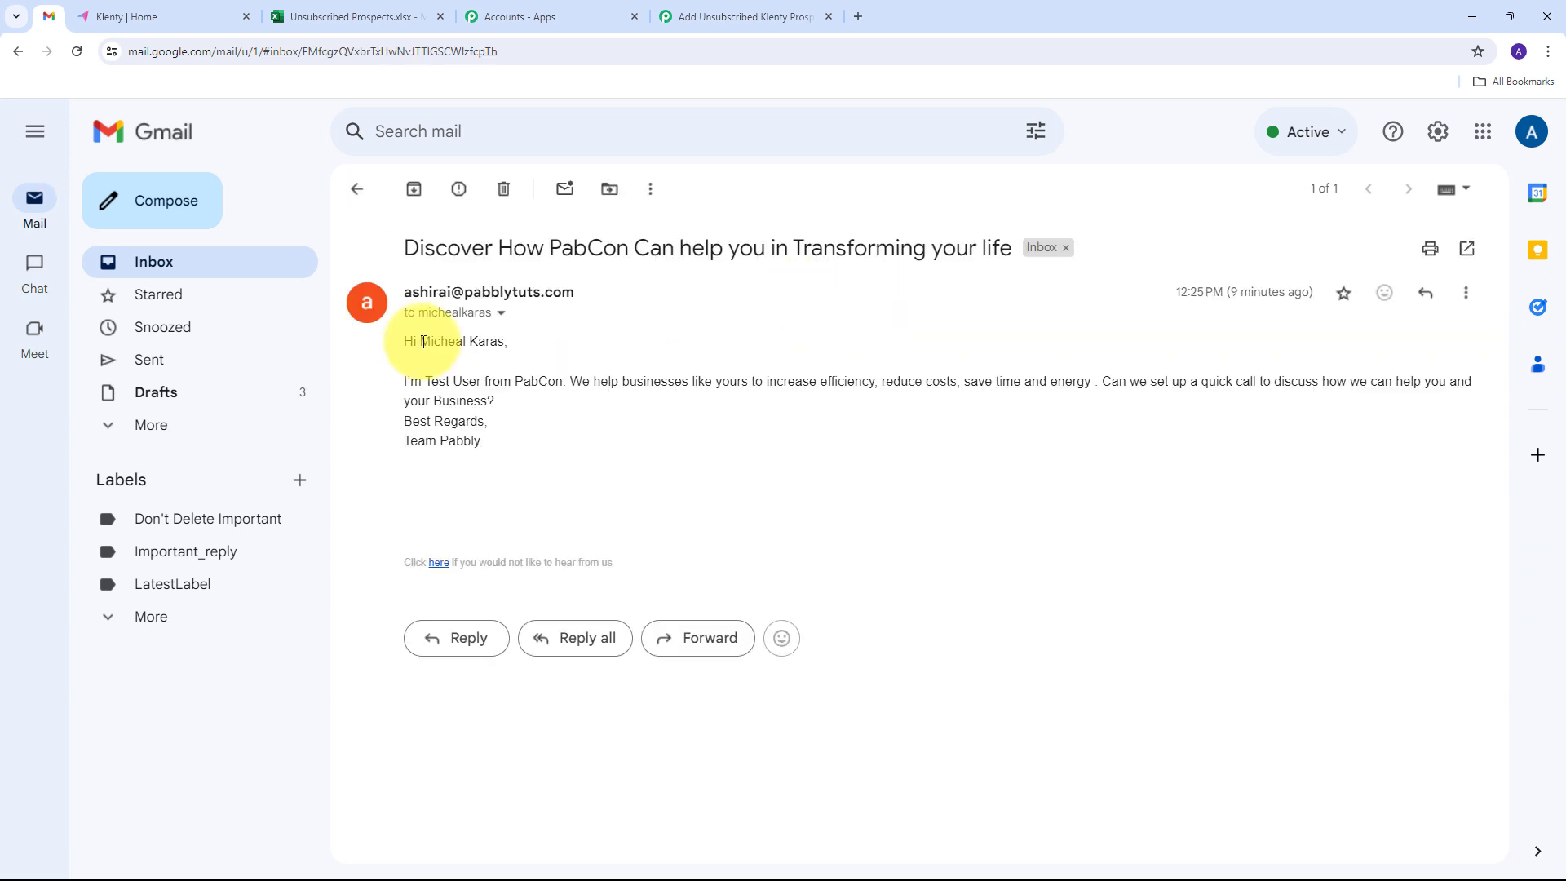
left_click_drag(421, 342, 504, 342)
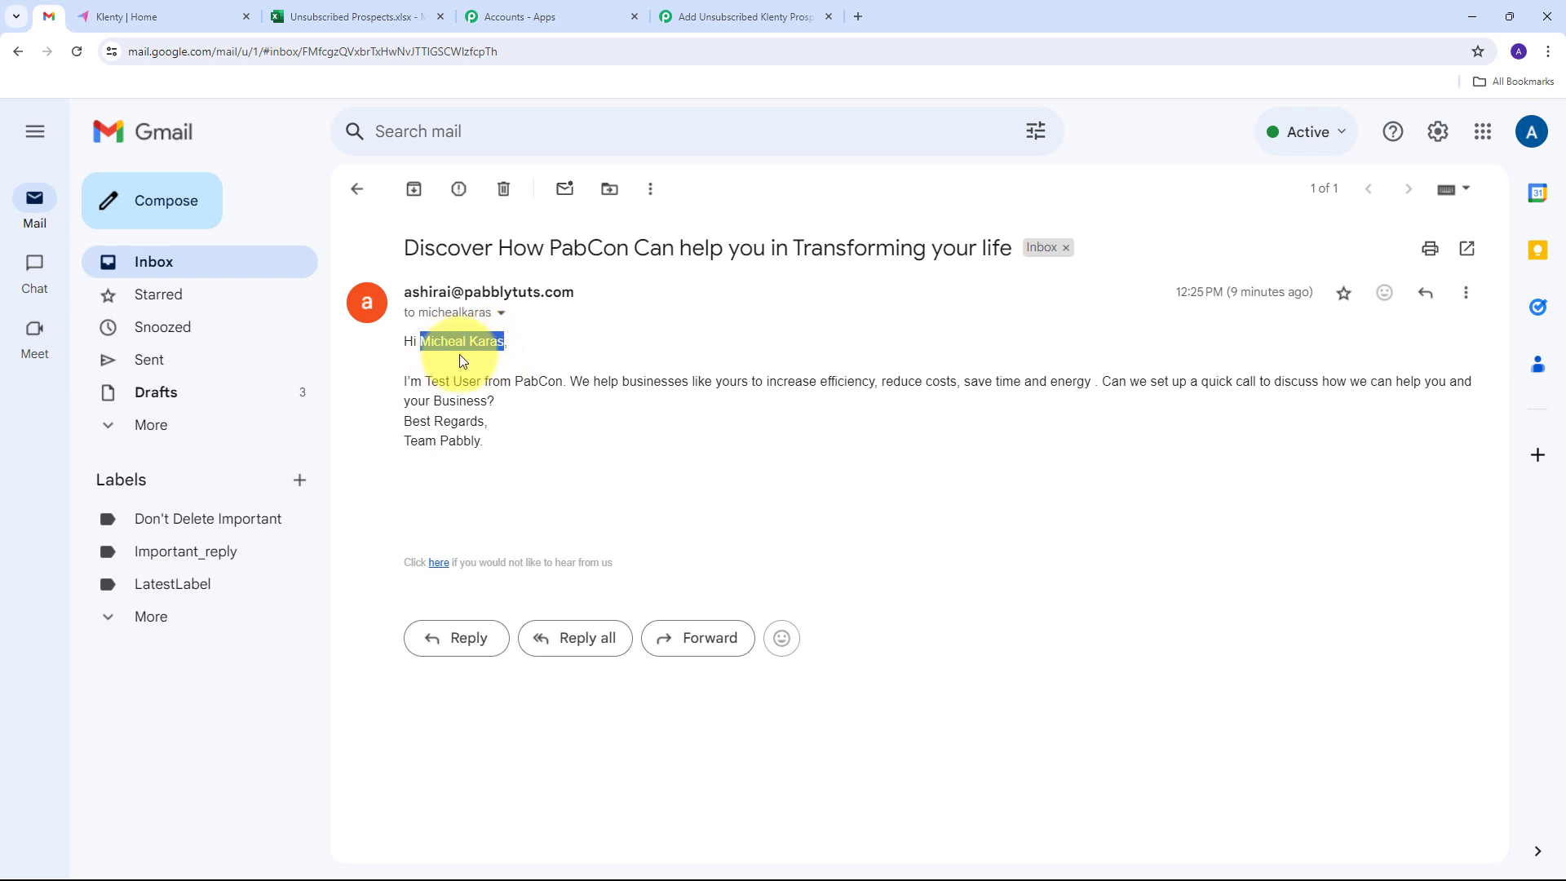
left_click(484, 354)
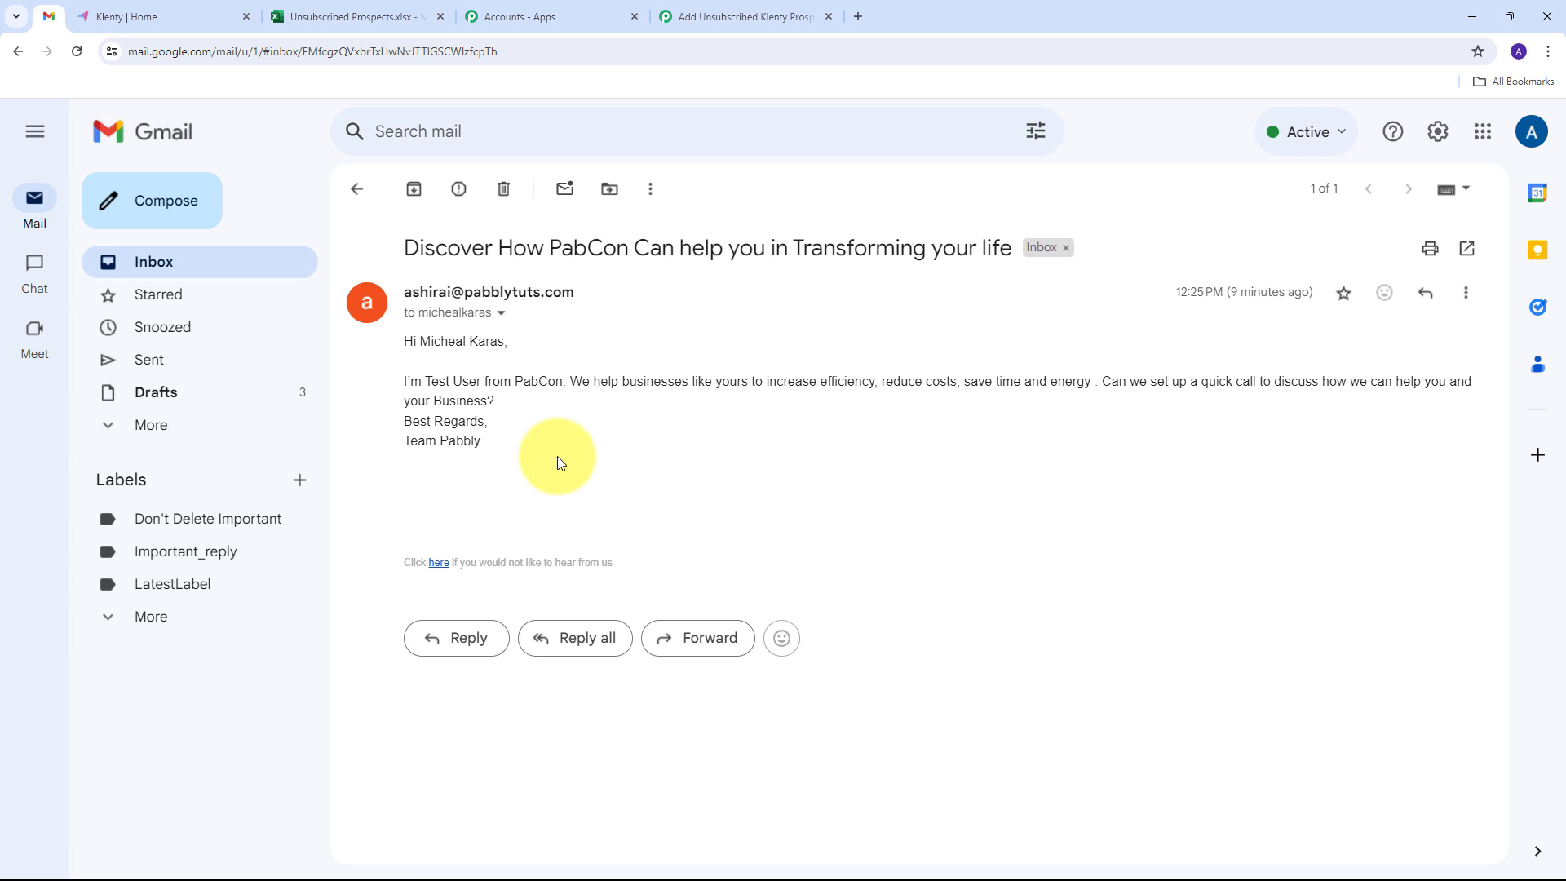
left_click(438, 568)
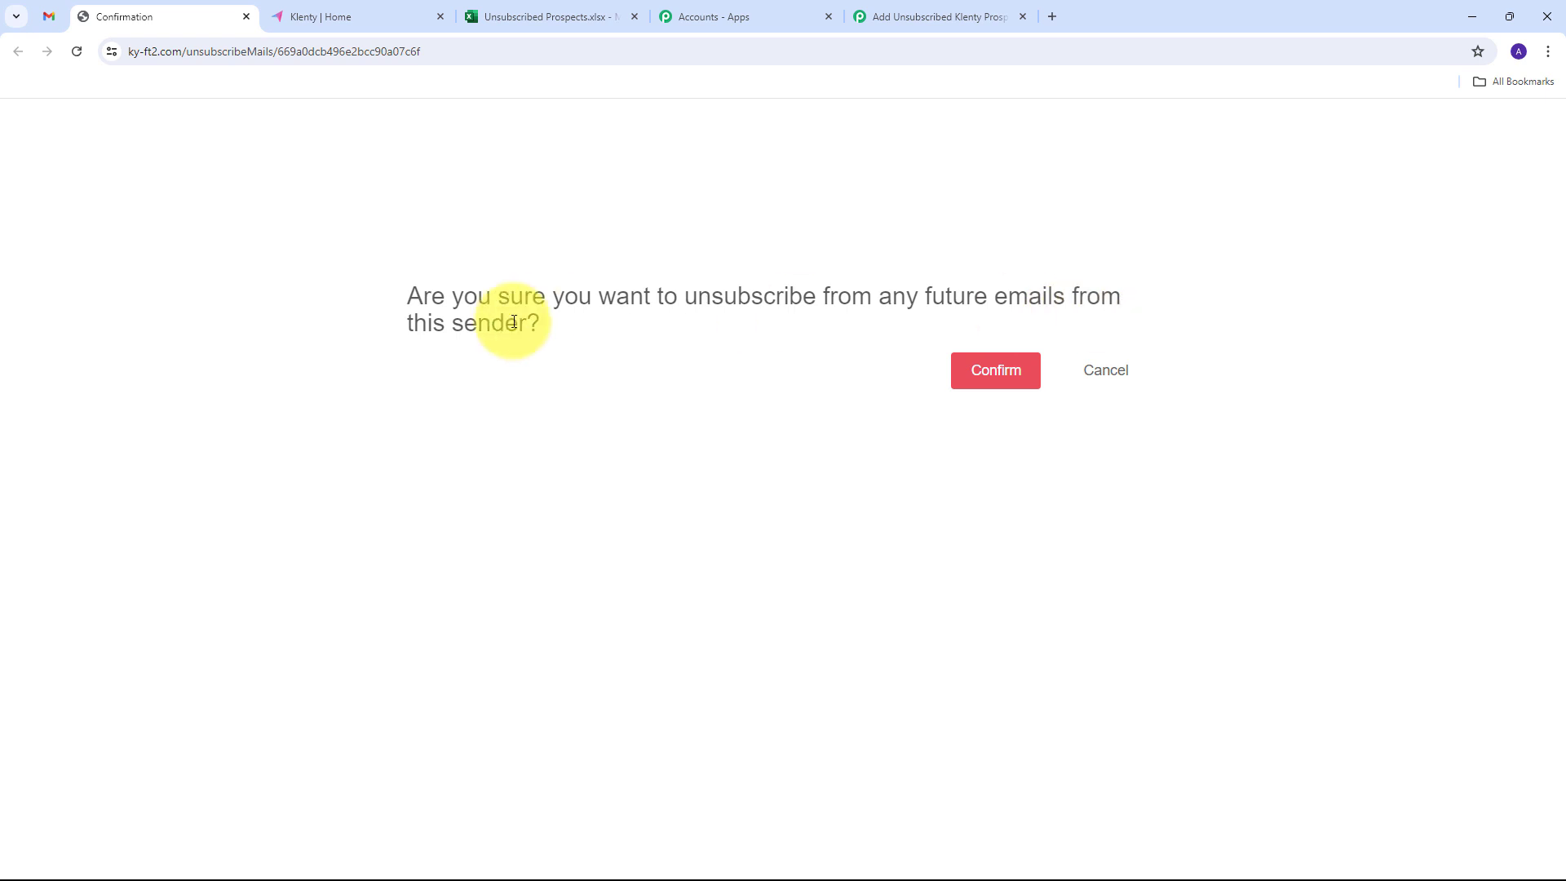
left_click(996, 372)
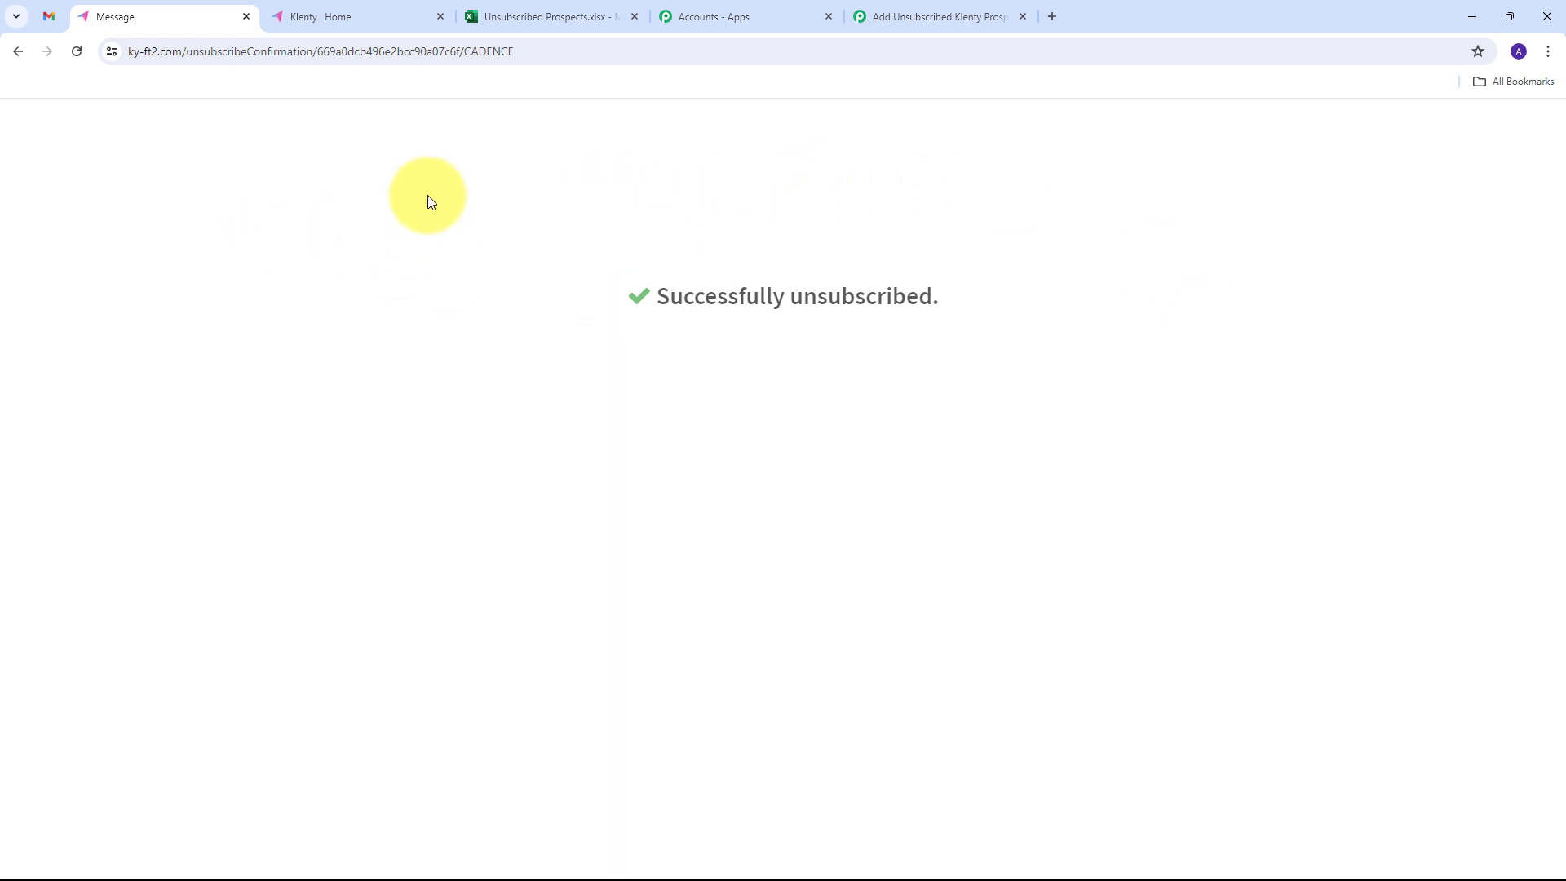
- Review the prospect data received in the Klenty trigger's webhook response
left_click(913, 16)
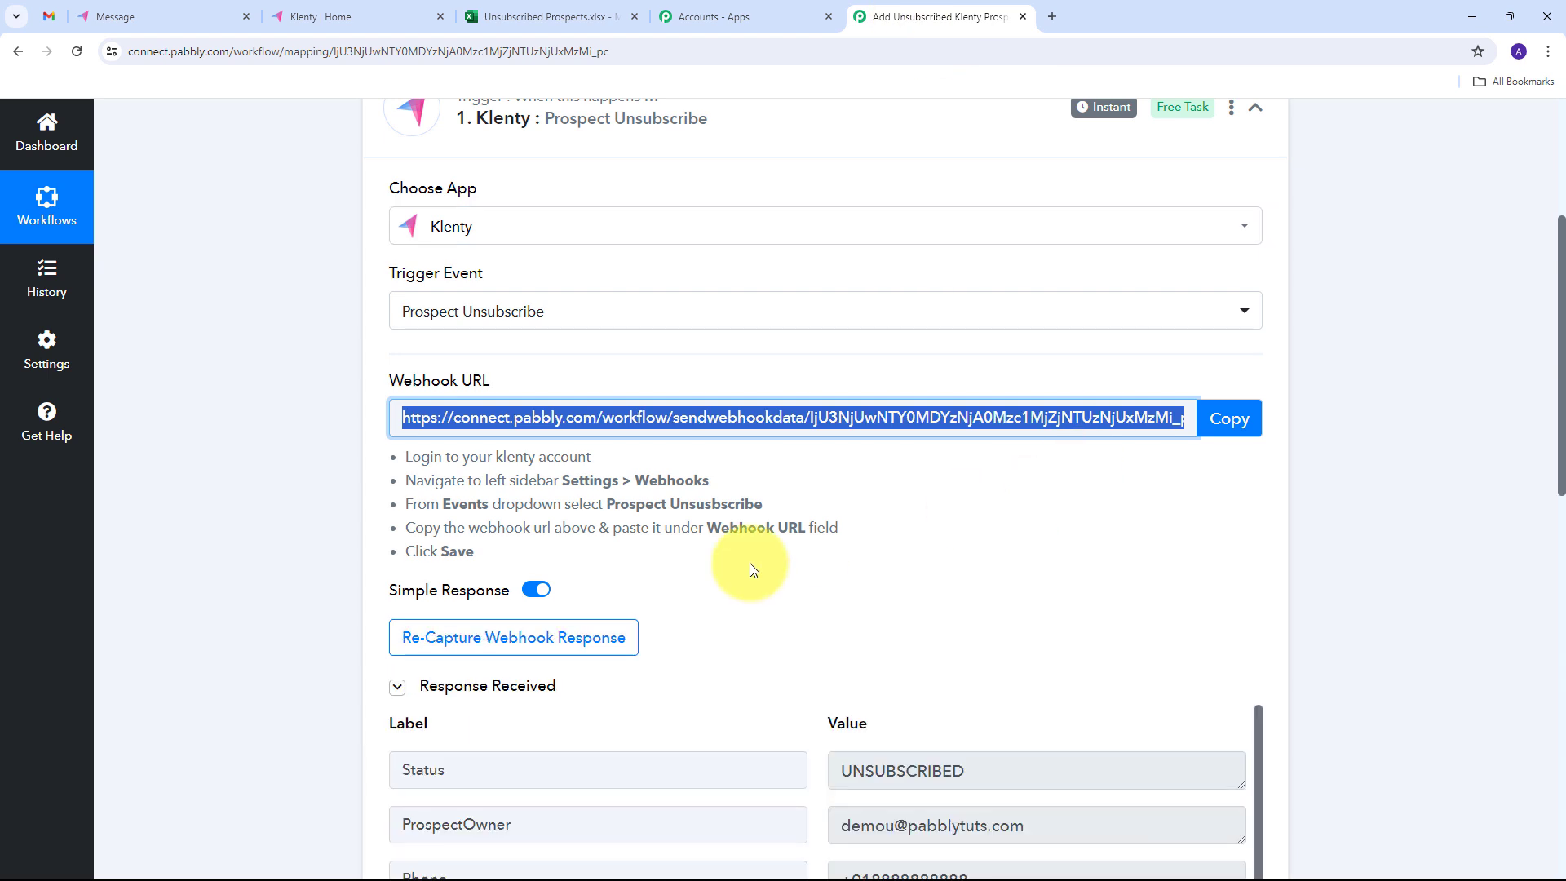
scroll(1386, 369, "down", 4)
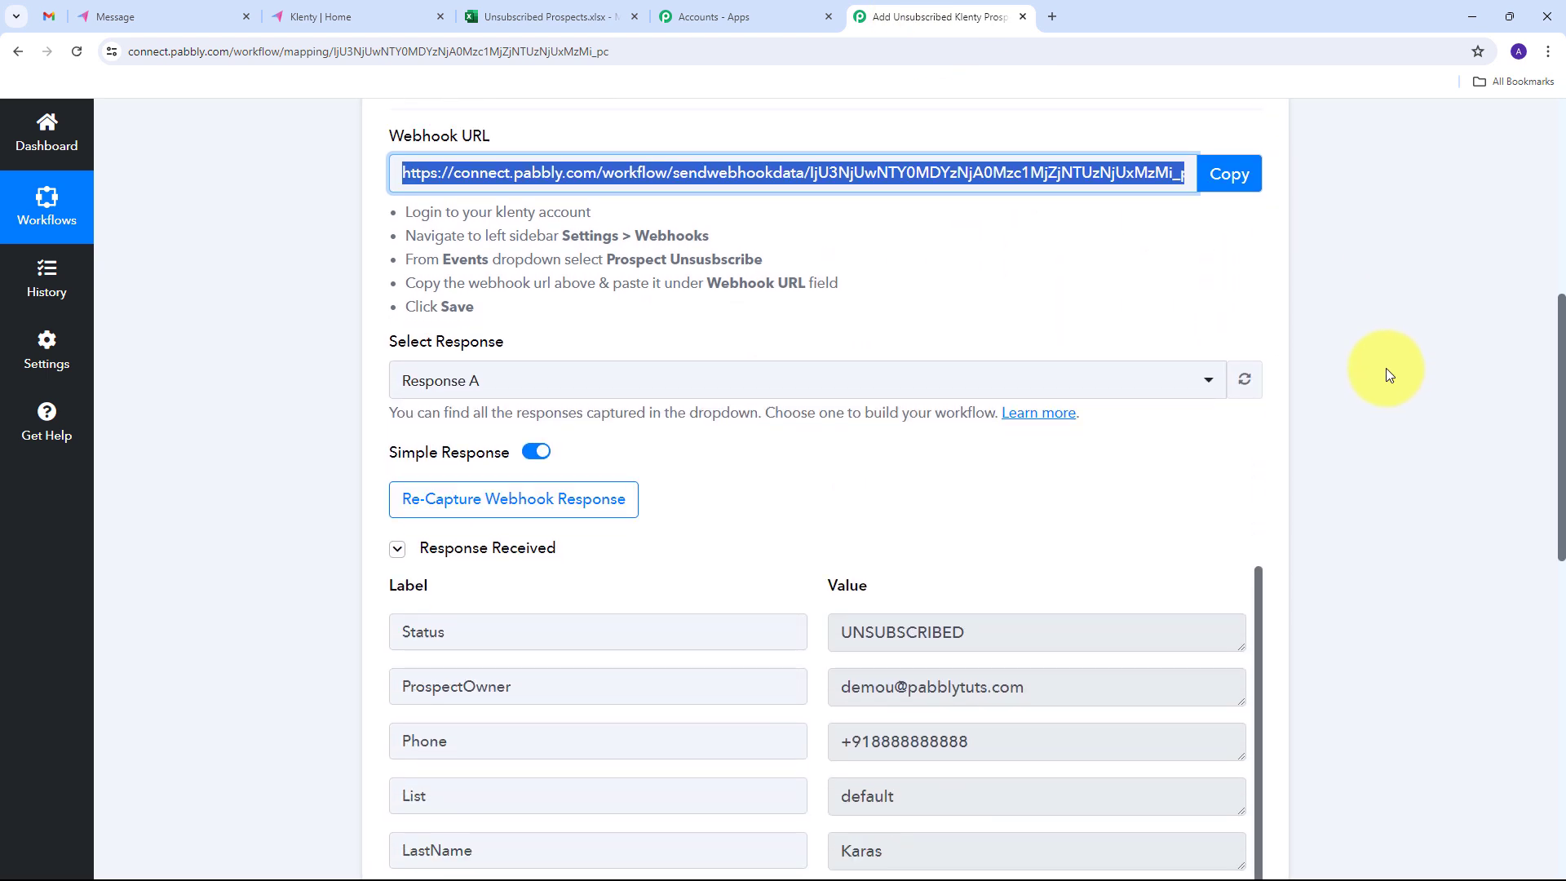
scroll(1388, 374, "down", 3)
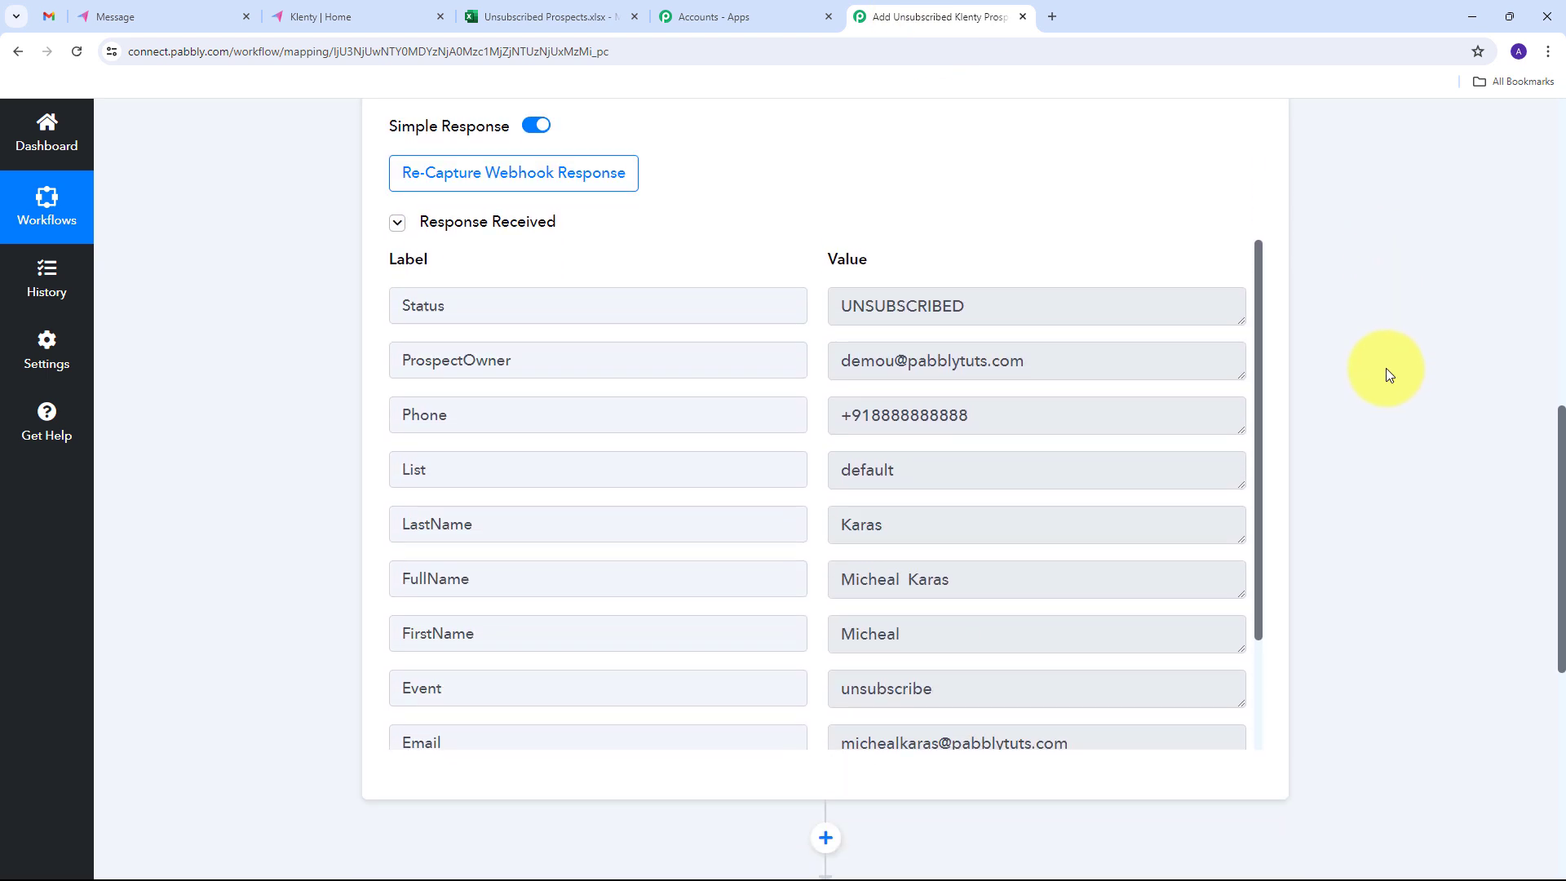
left_click_drag(1020, 308, 783, 317)
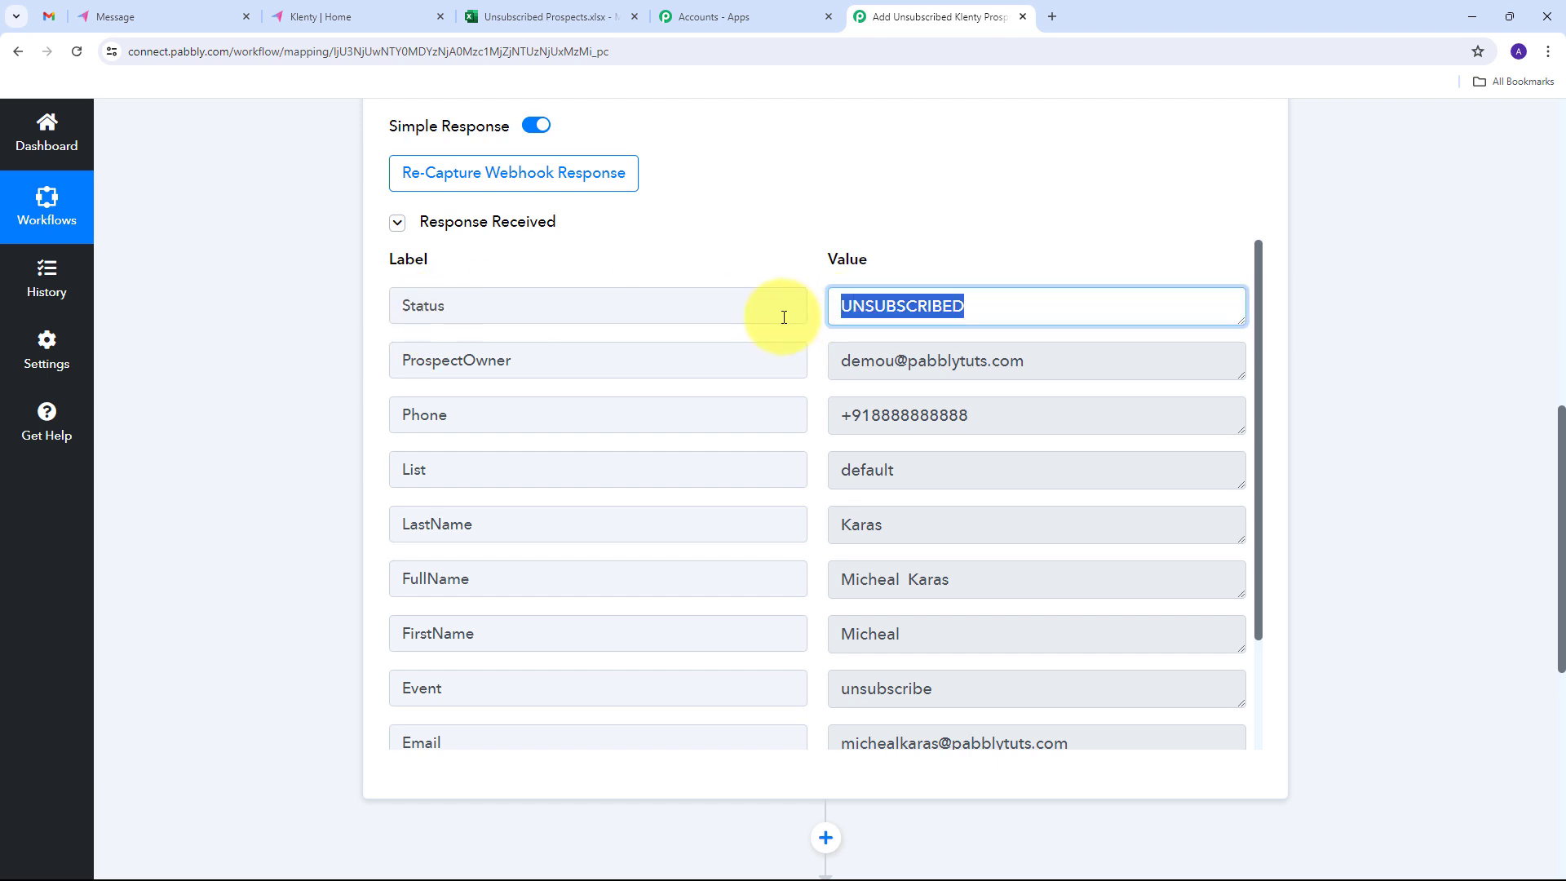
scroll(926, 583, "down", 2)
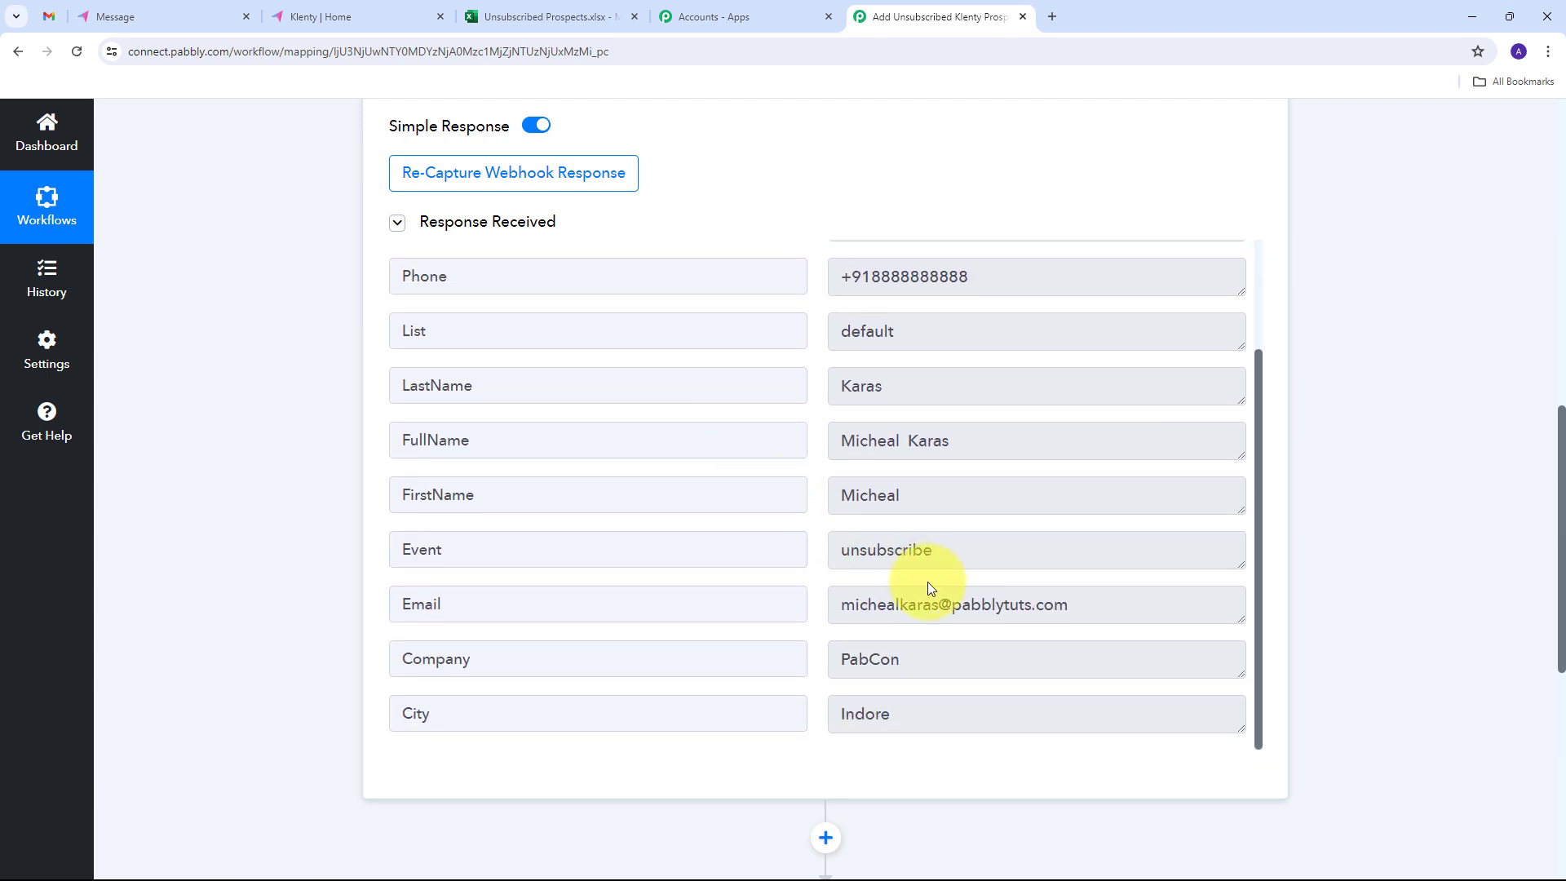
scroll(935, 671, "up", 2)
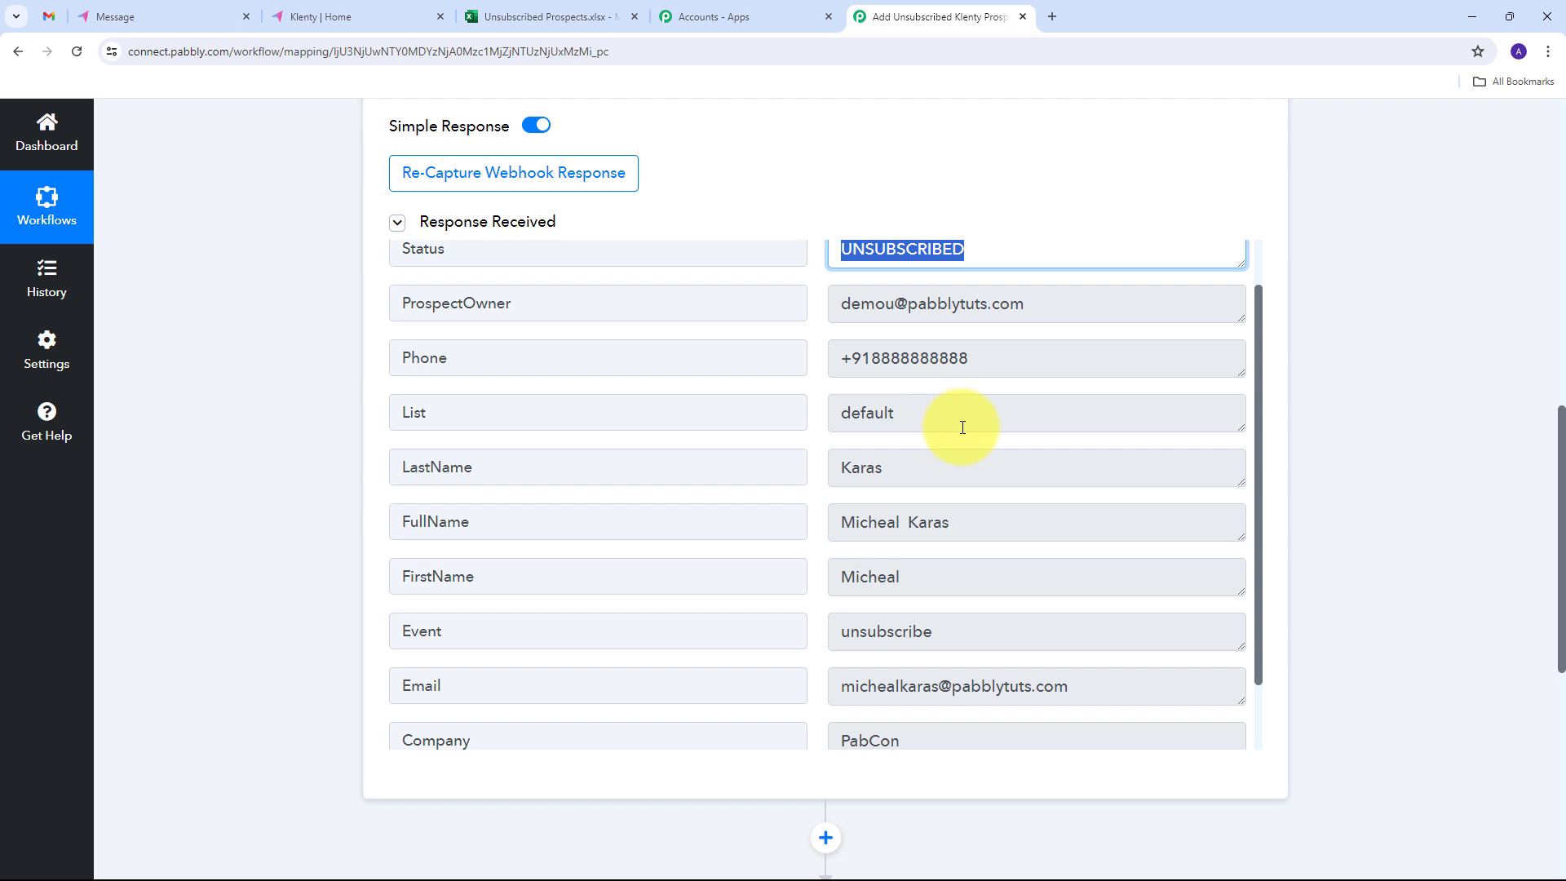
scroll(937, 457, "down", 2)
left_click_drag(1136, 595, 801, 594)
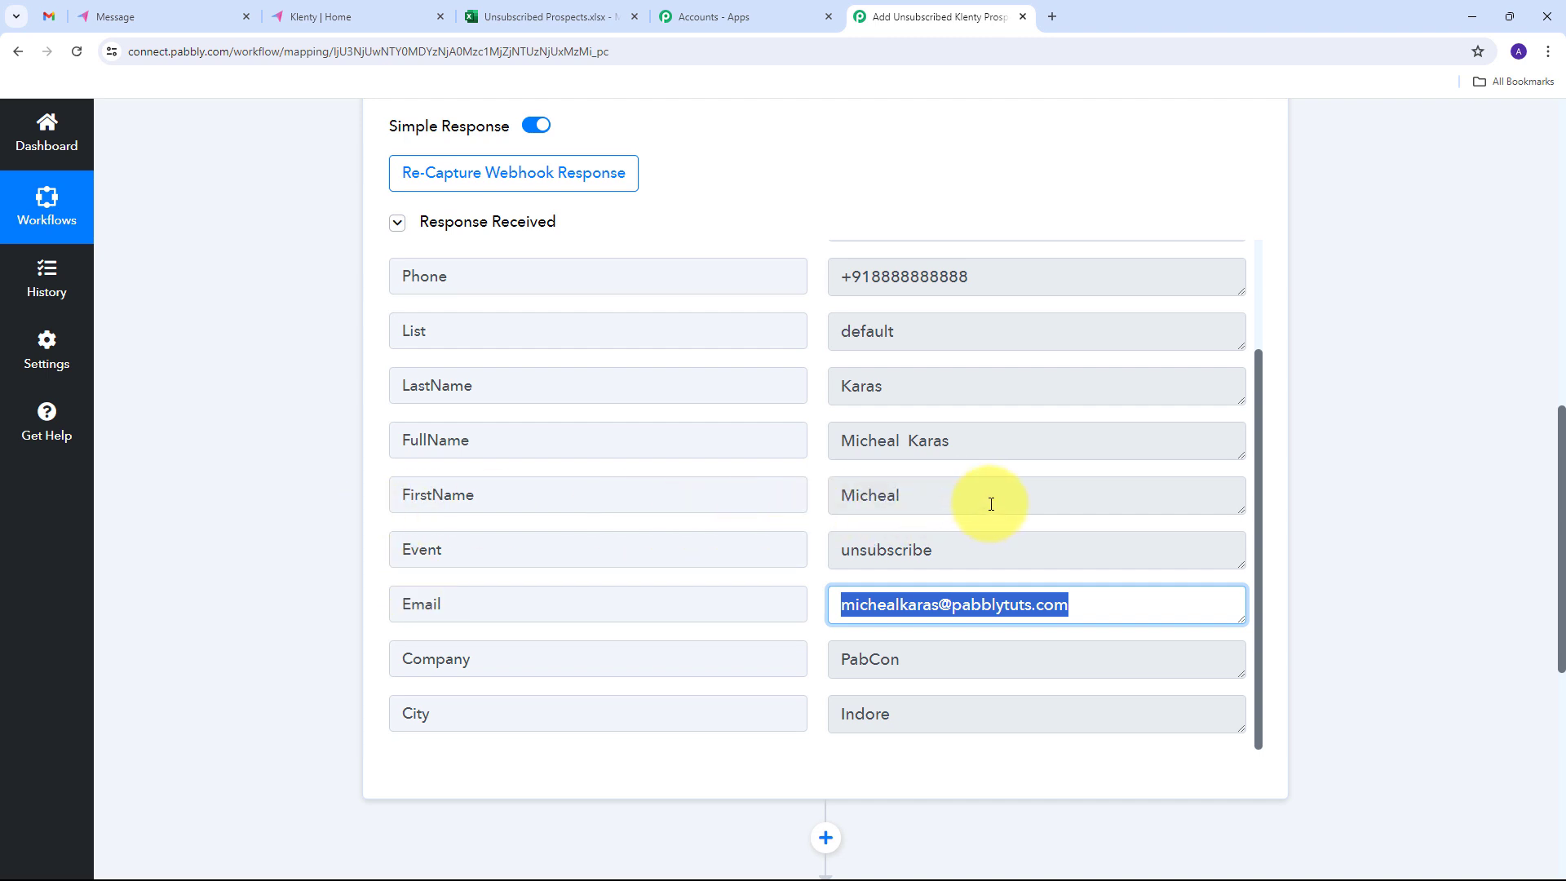
left_click_drag(989, 500, 656, 495)
left_click_drag(978, 393, 688, 391)
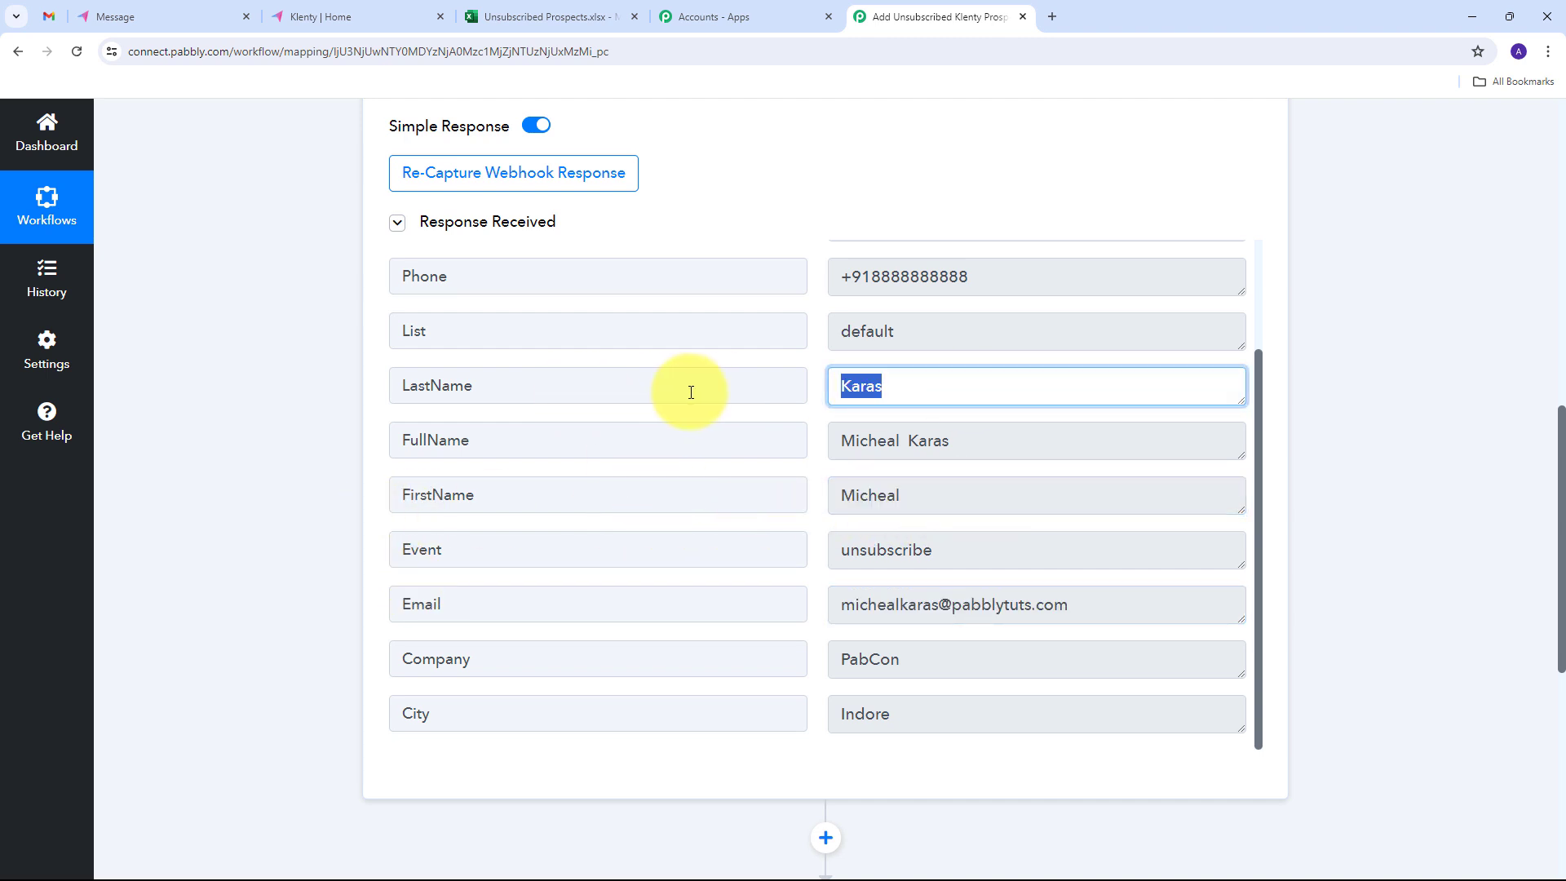
scroll(710, 511, "down", 1)
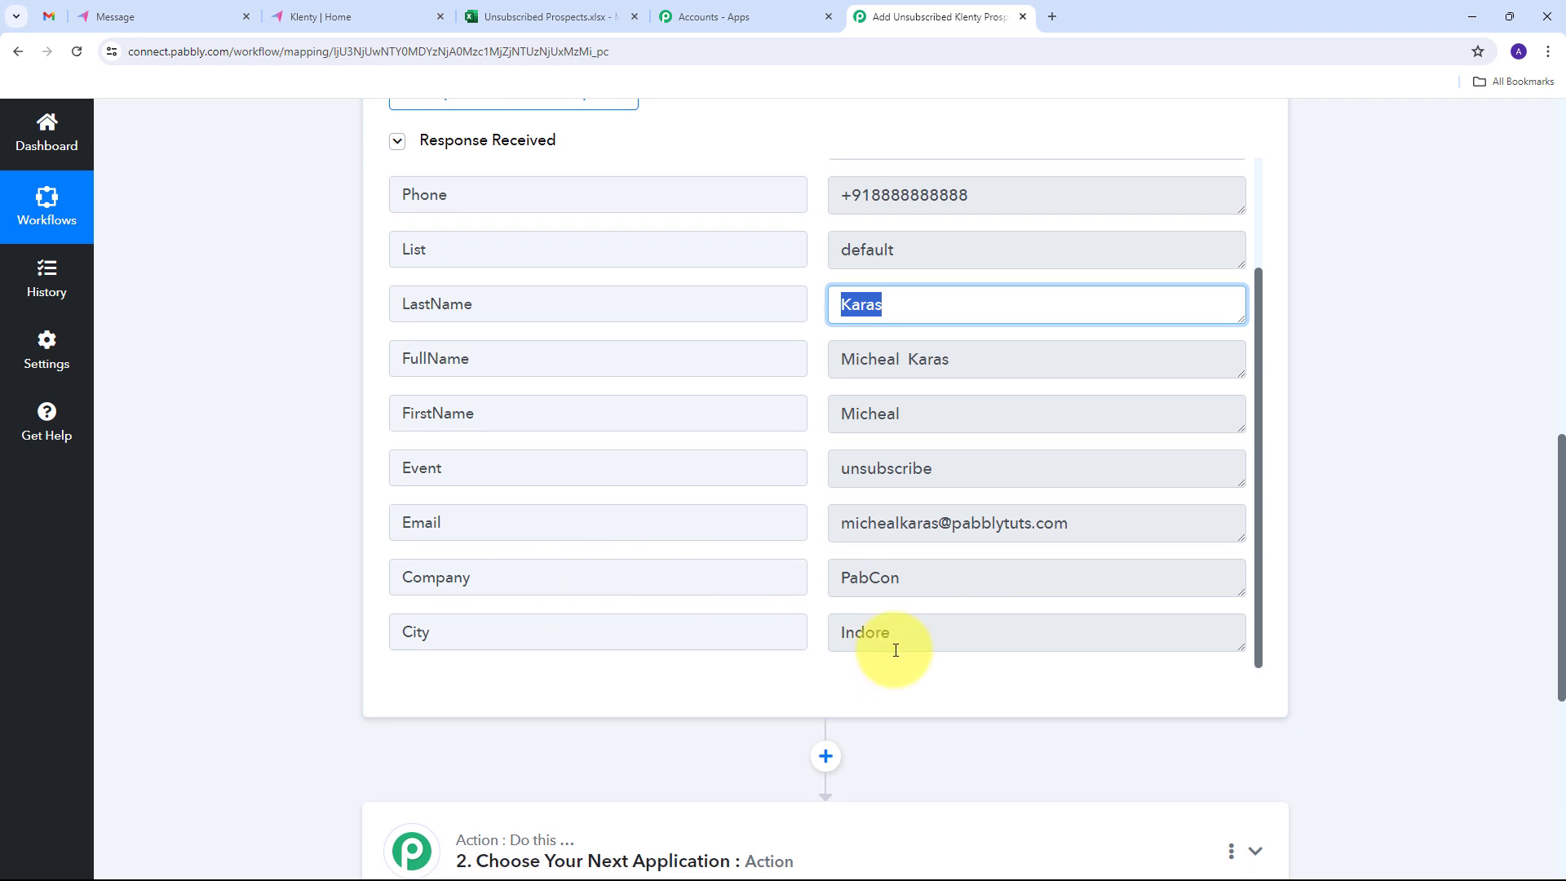
left_click_drag(898, 643, 554, 667)
left_click_drag(995, 577, 786, 525)
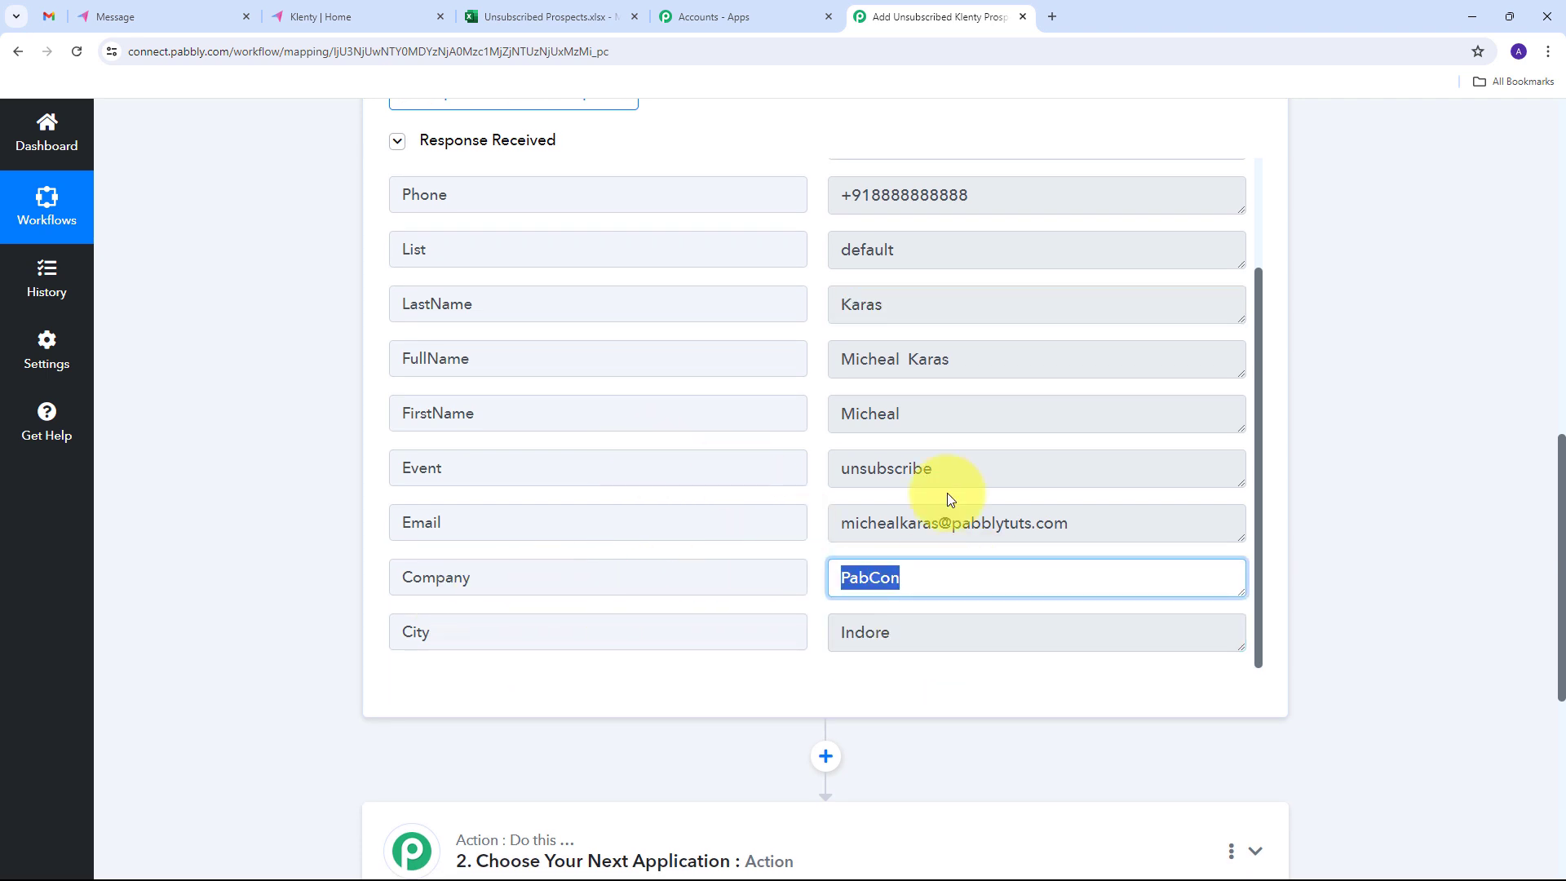
scroll(979, 497, "up", 3)
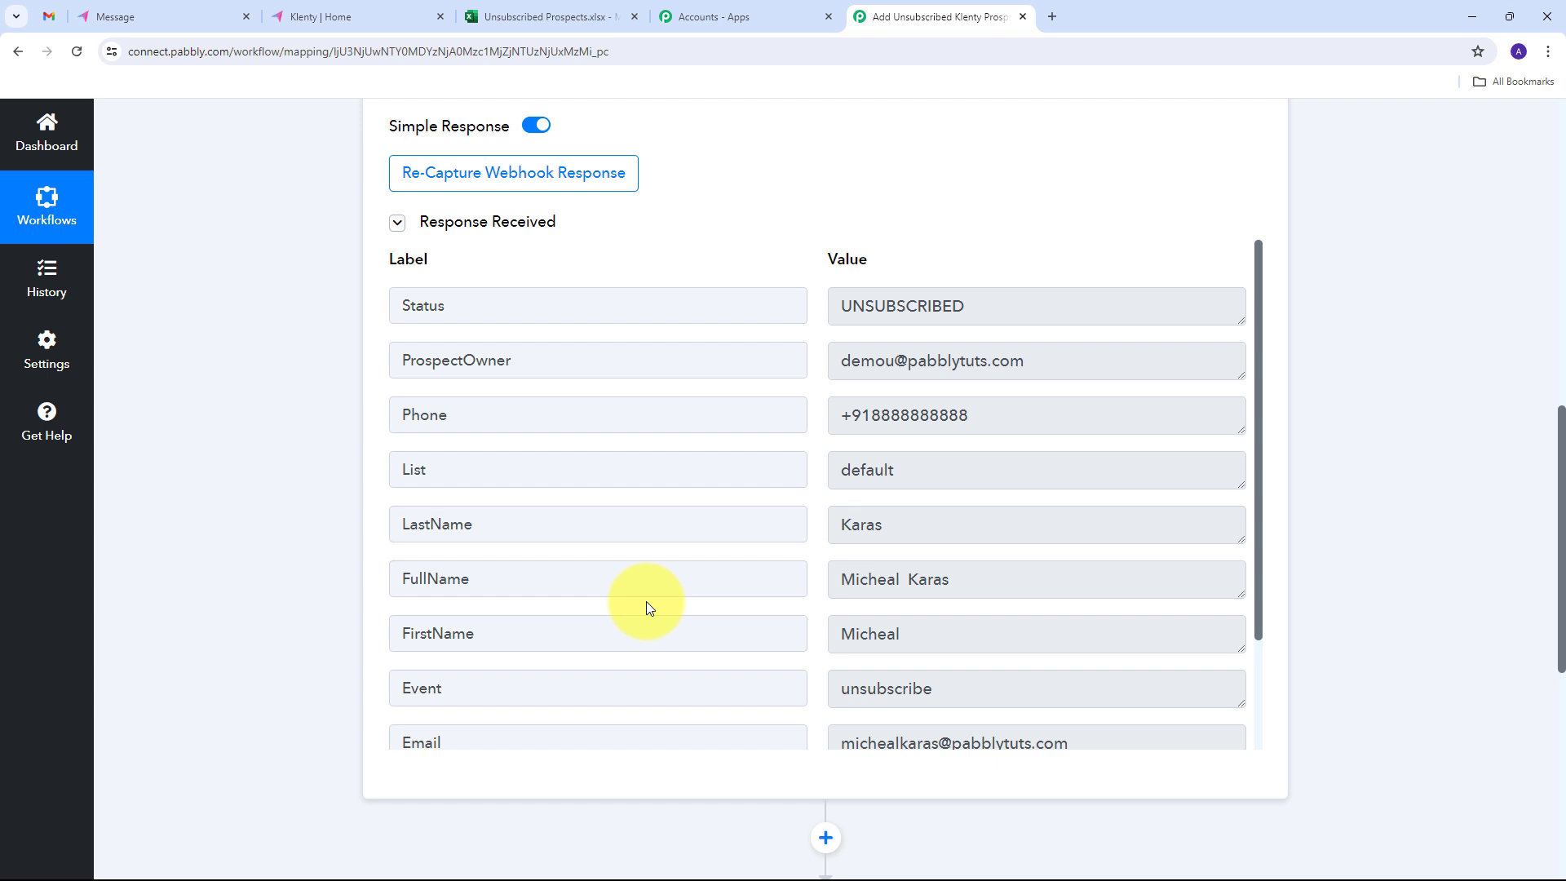
scroll(1440, 467, "down", 6)
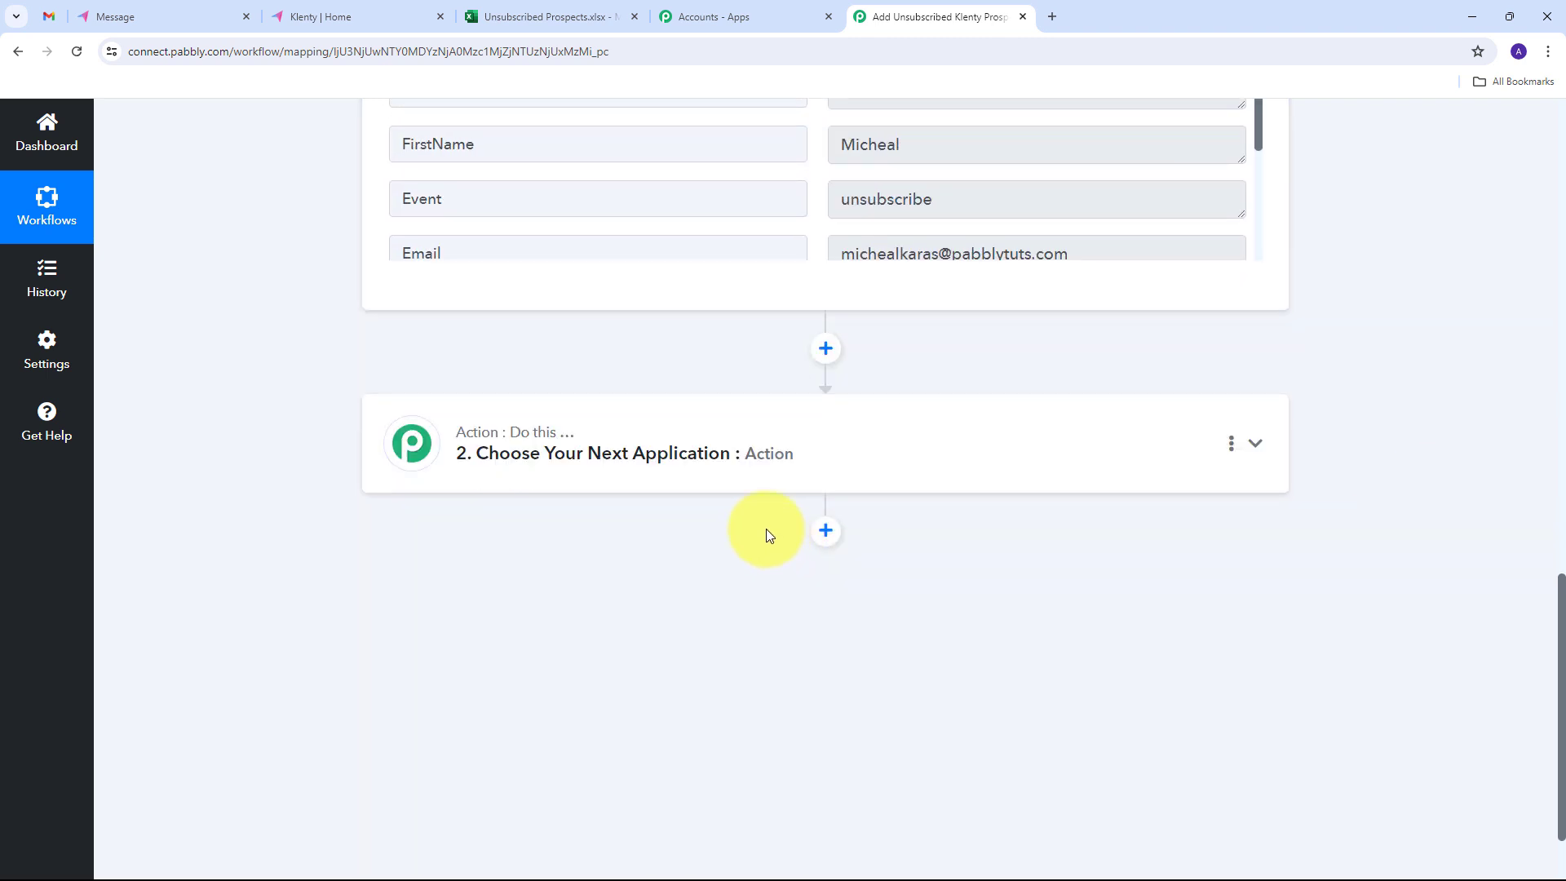
- Set the action step to Microsoft Excel with the Add Row To Worksheet action event
left_click(1257, 445)
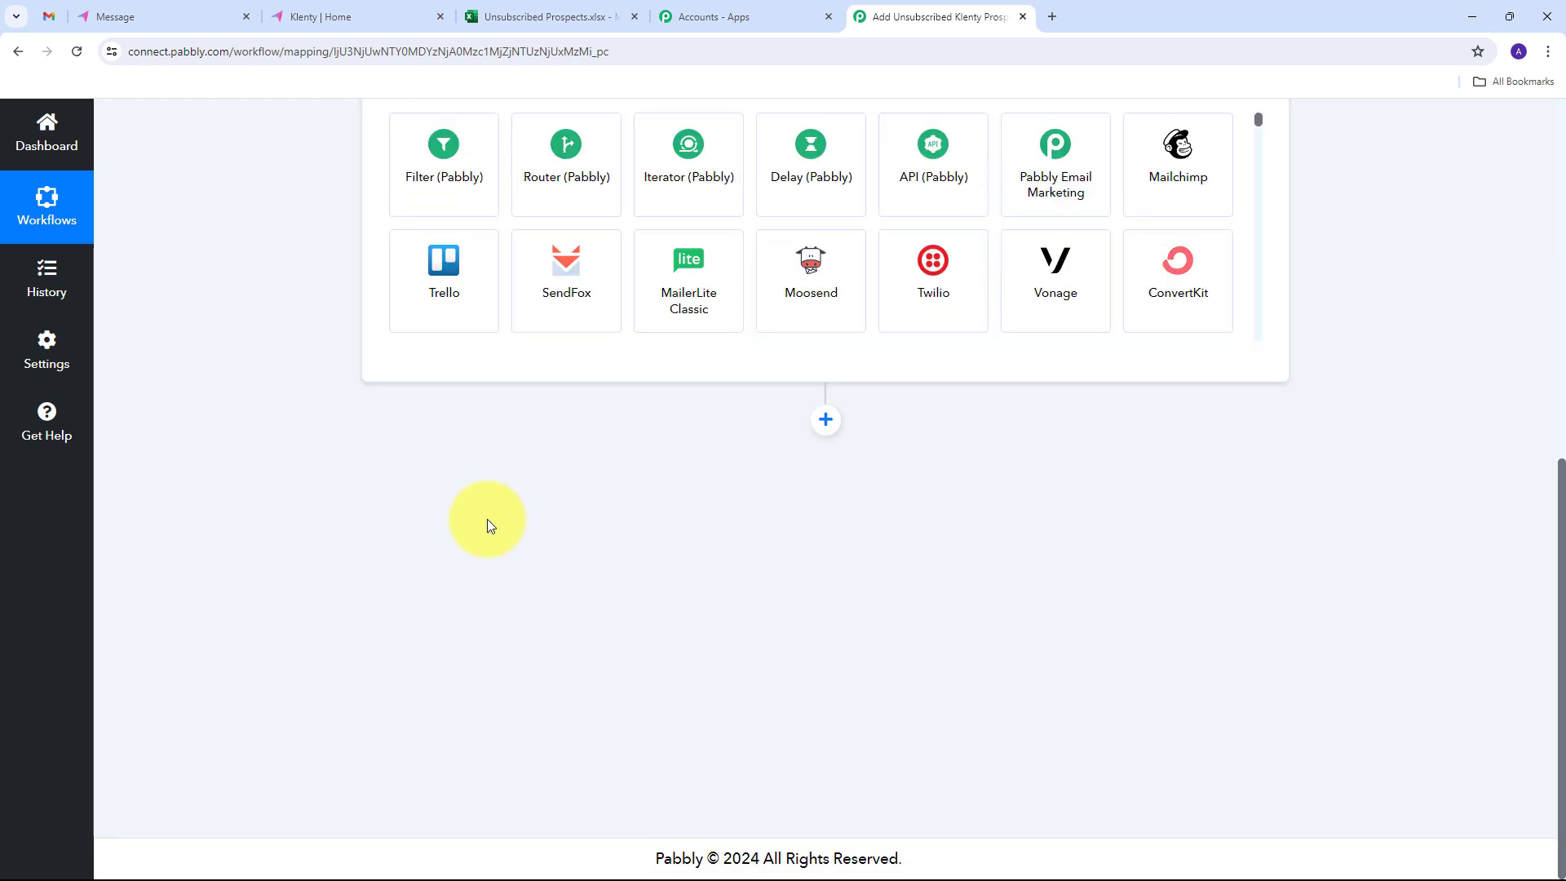
type("M")
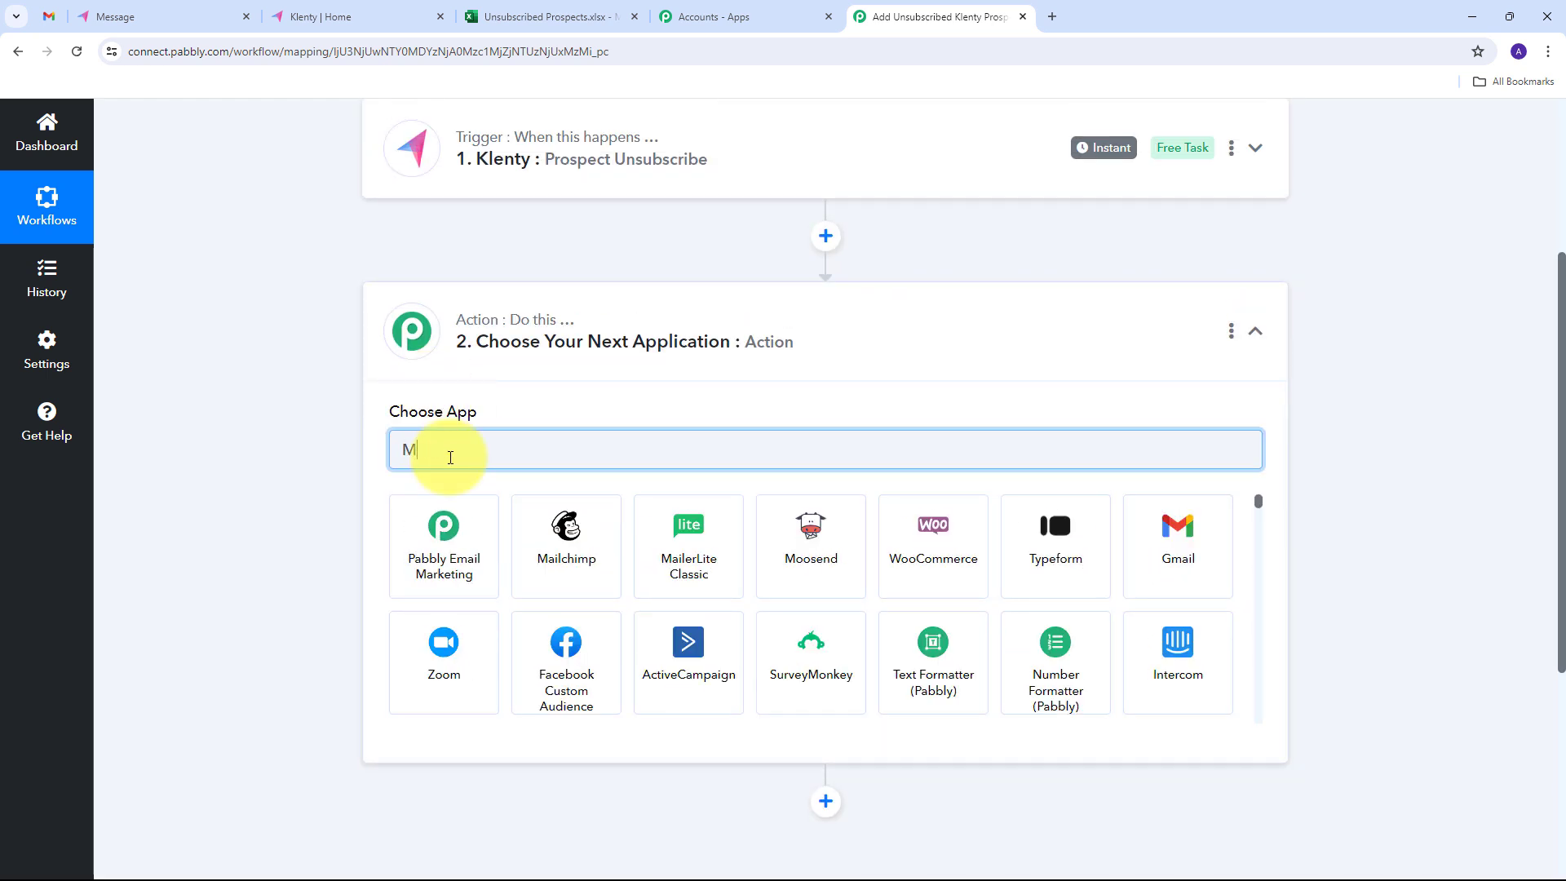
type("S")
key("BackSpace")
key("BackSpace")
type("Excel")
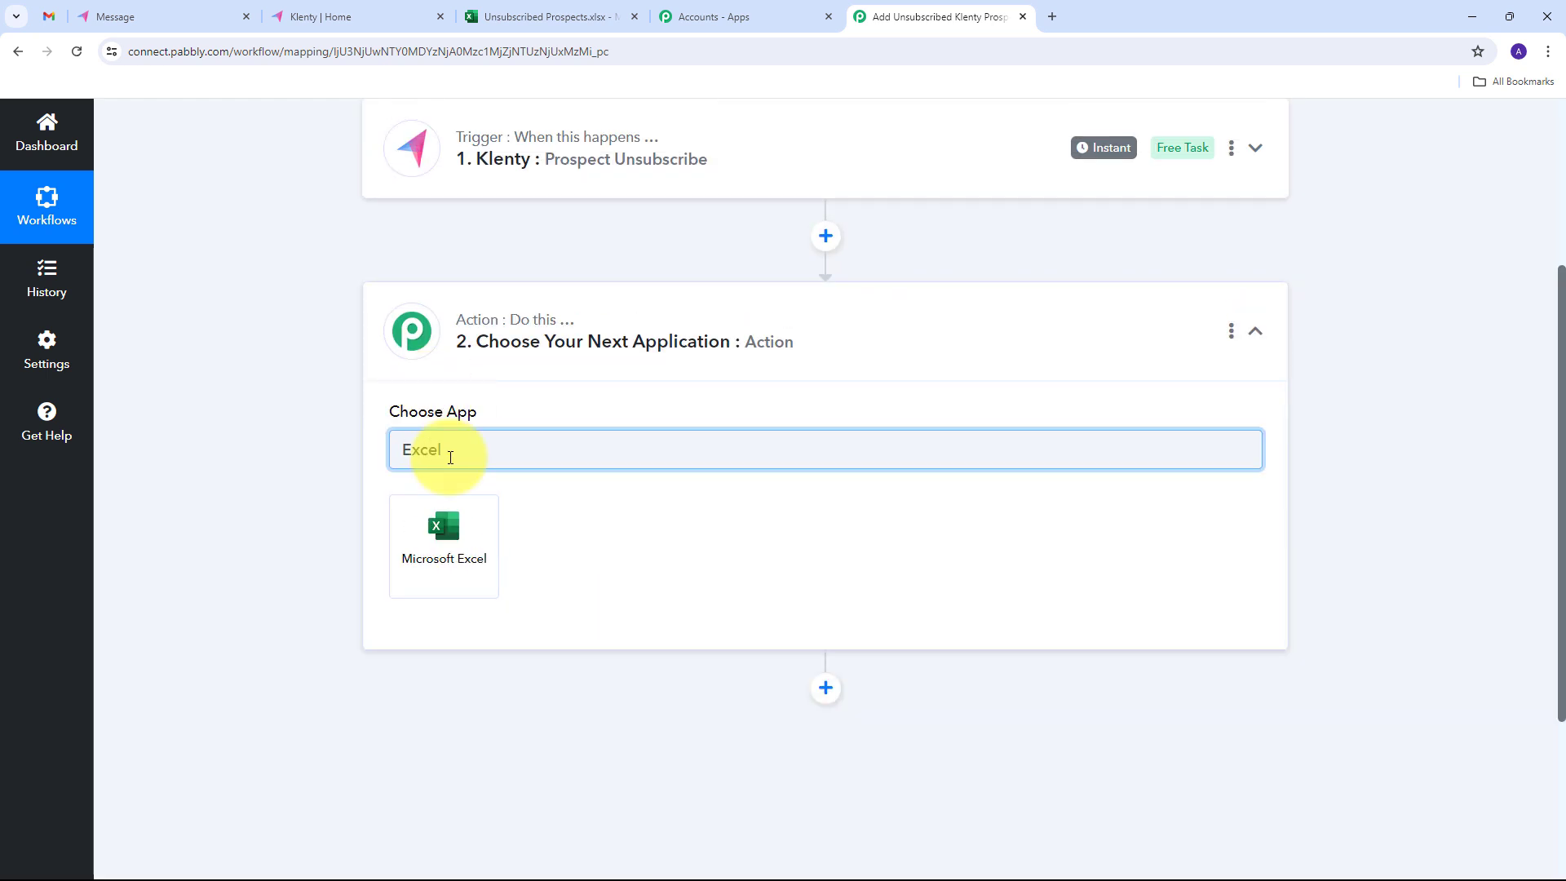
left_click(453, 545)
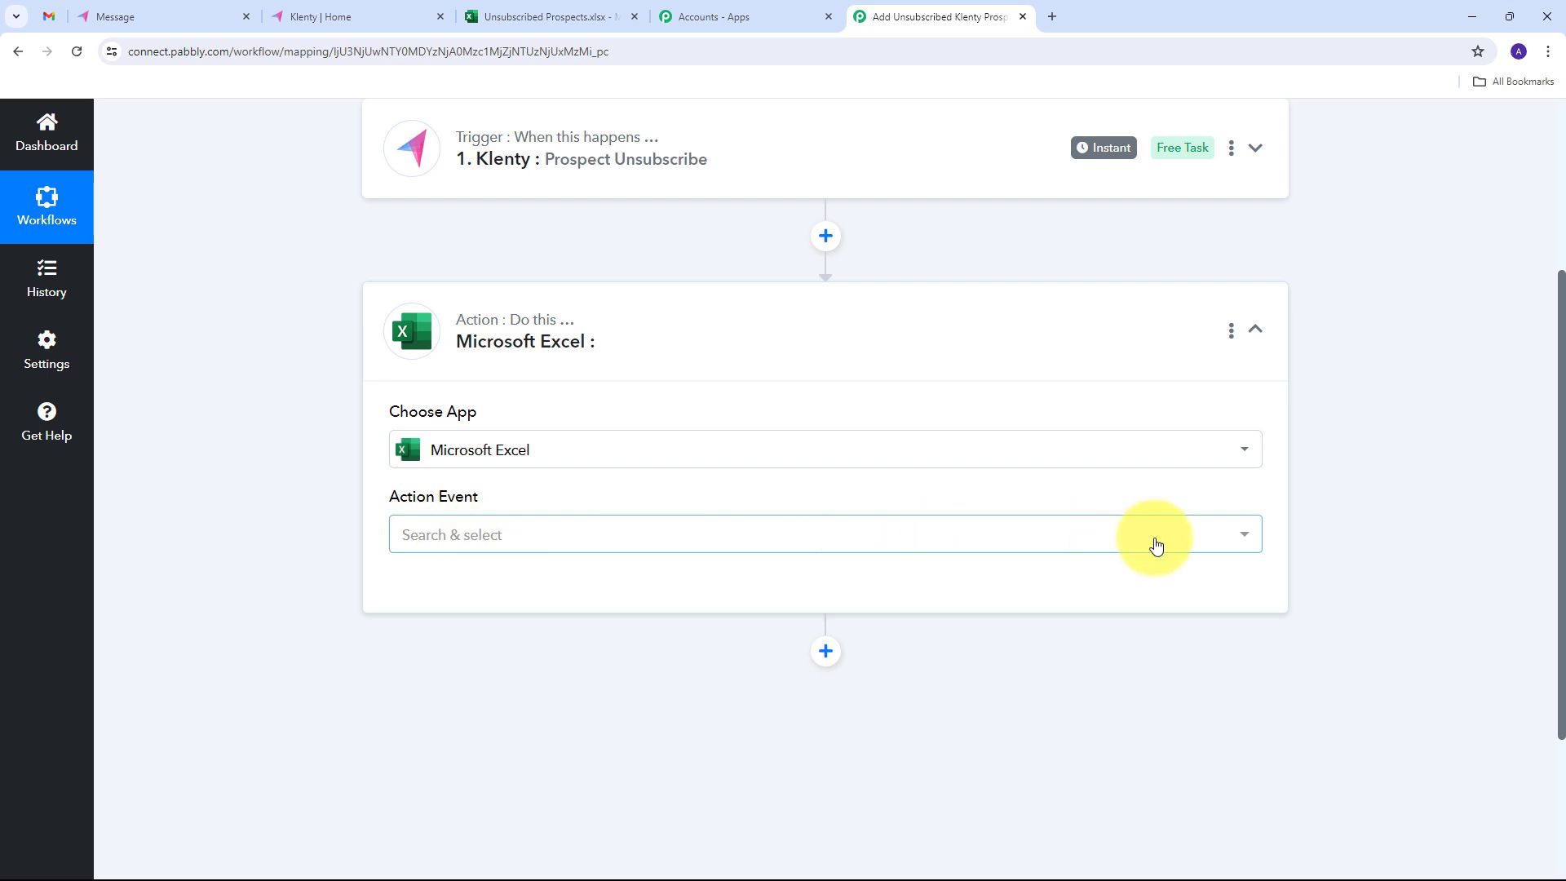
left_click(1204, 544)
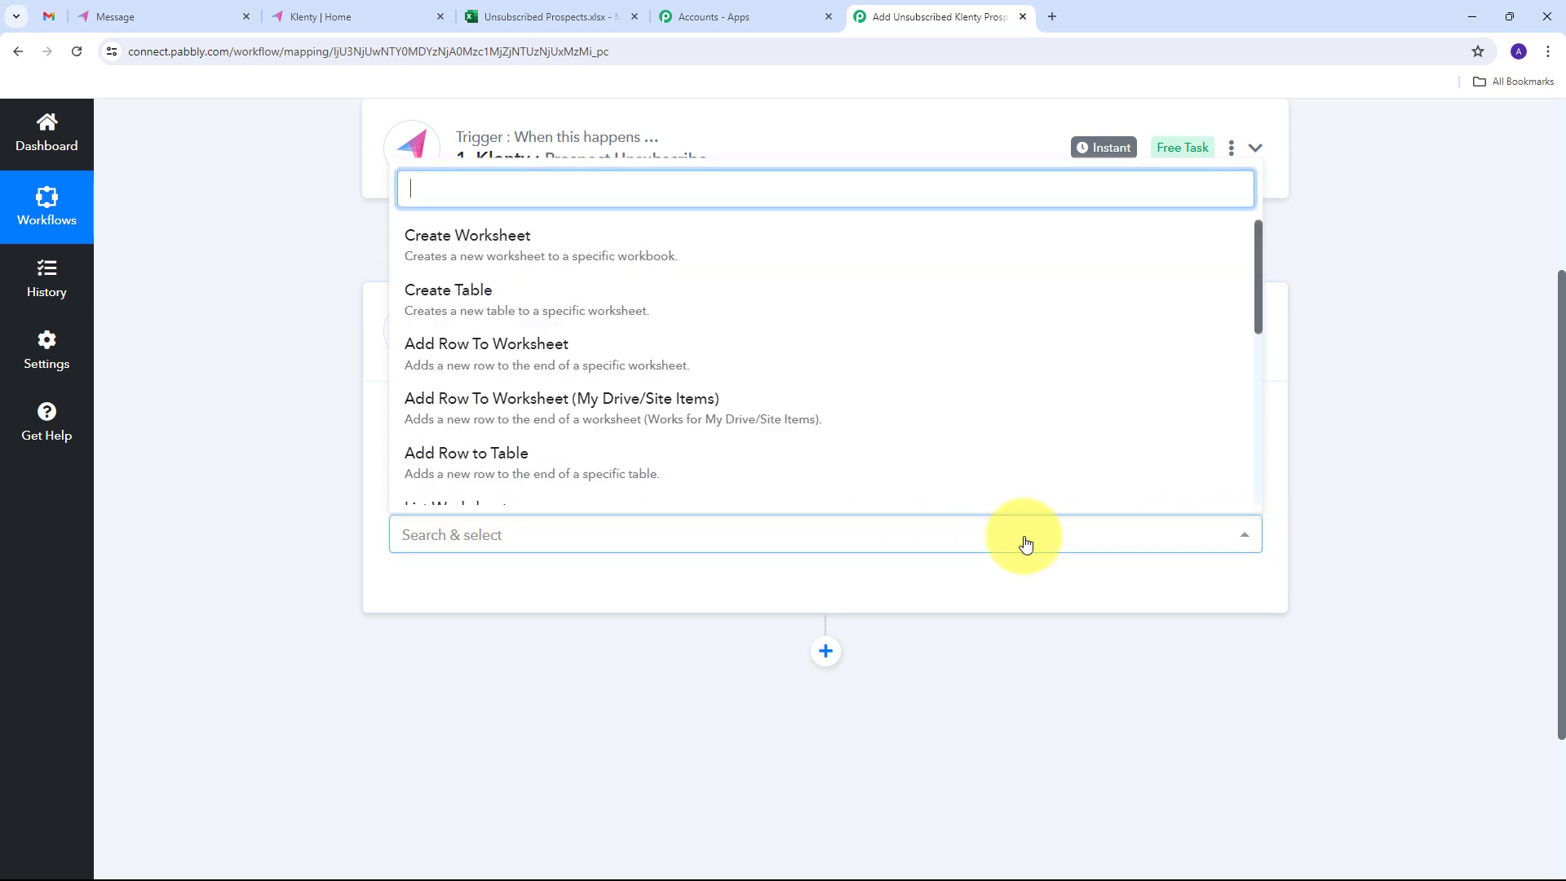
left_click(515, 355)
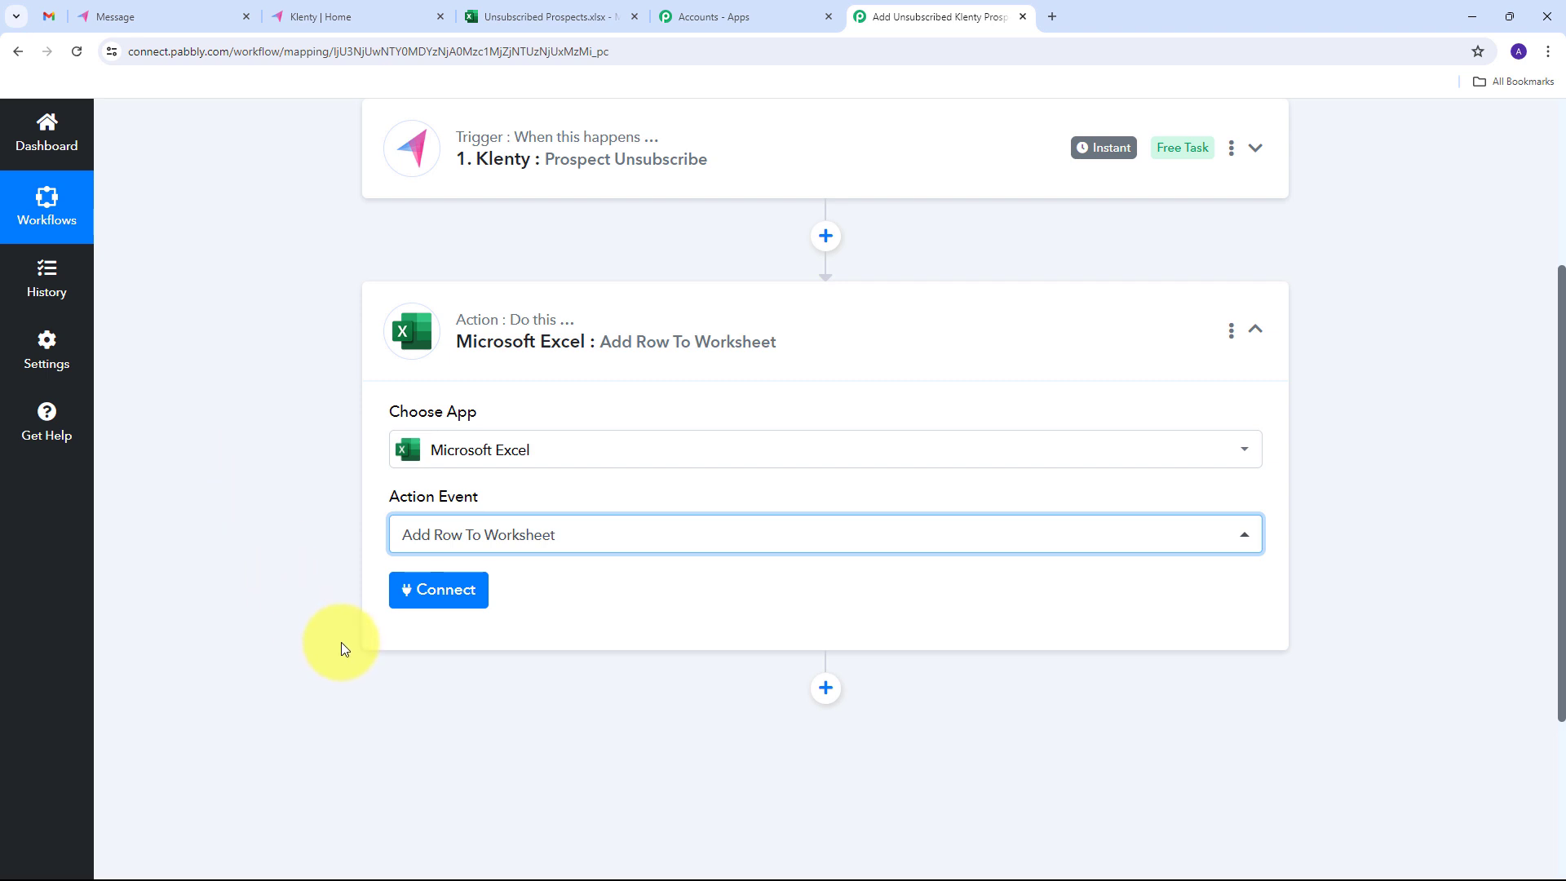
- Add a new Microsoft Excel connection and accept the requested access permissions
left_click(426, 600)
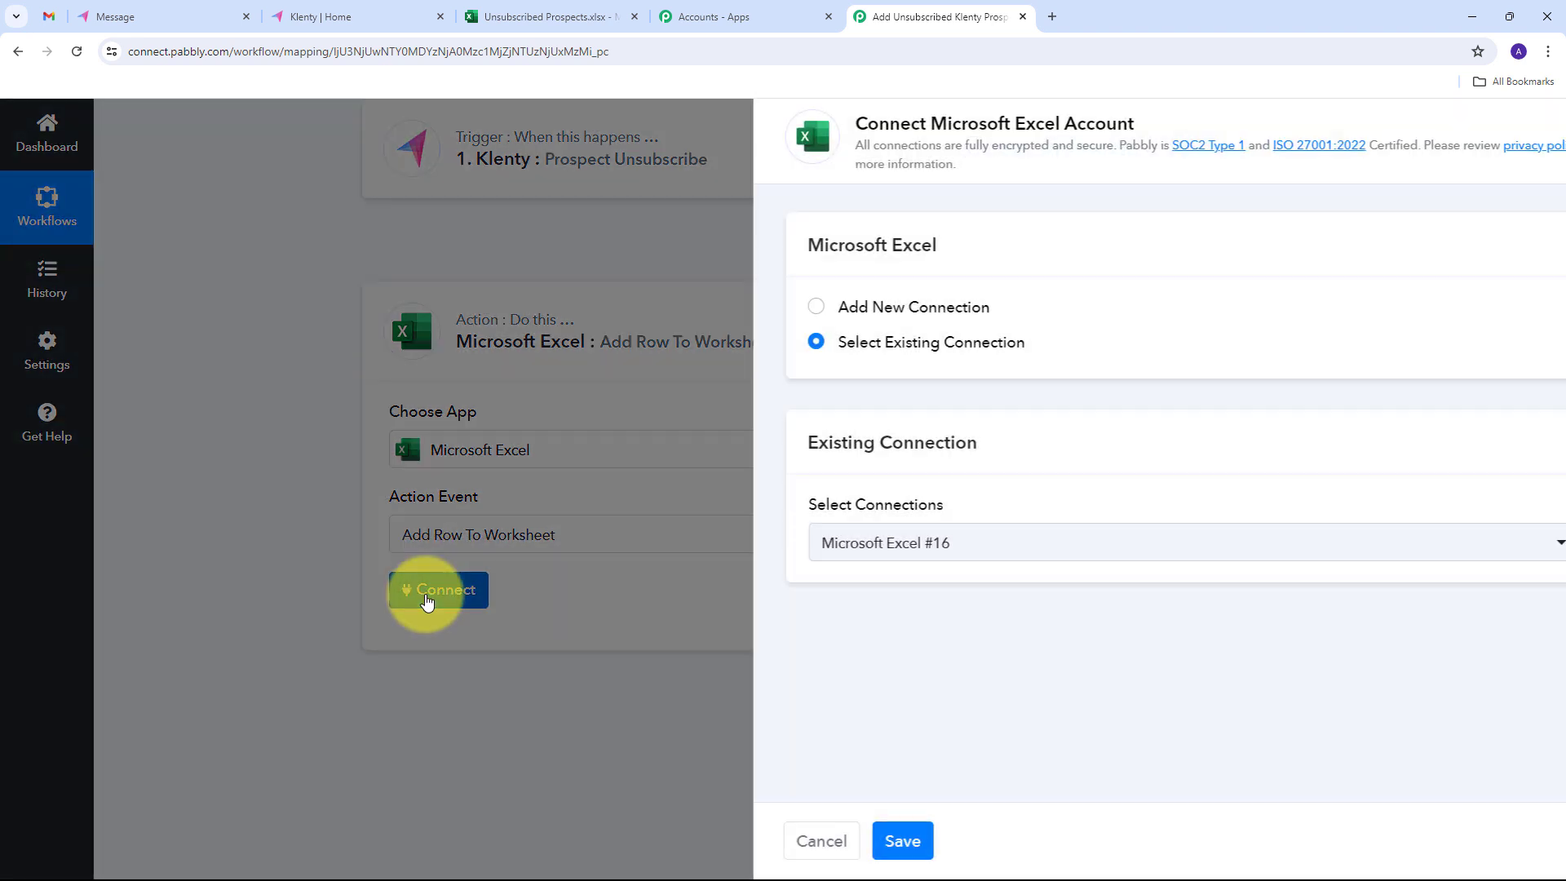
left_click(742, 308)
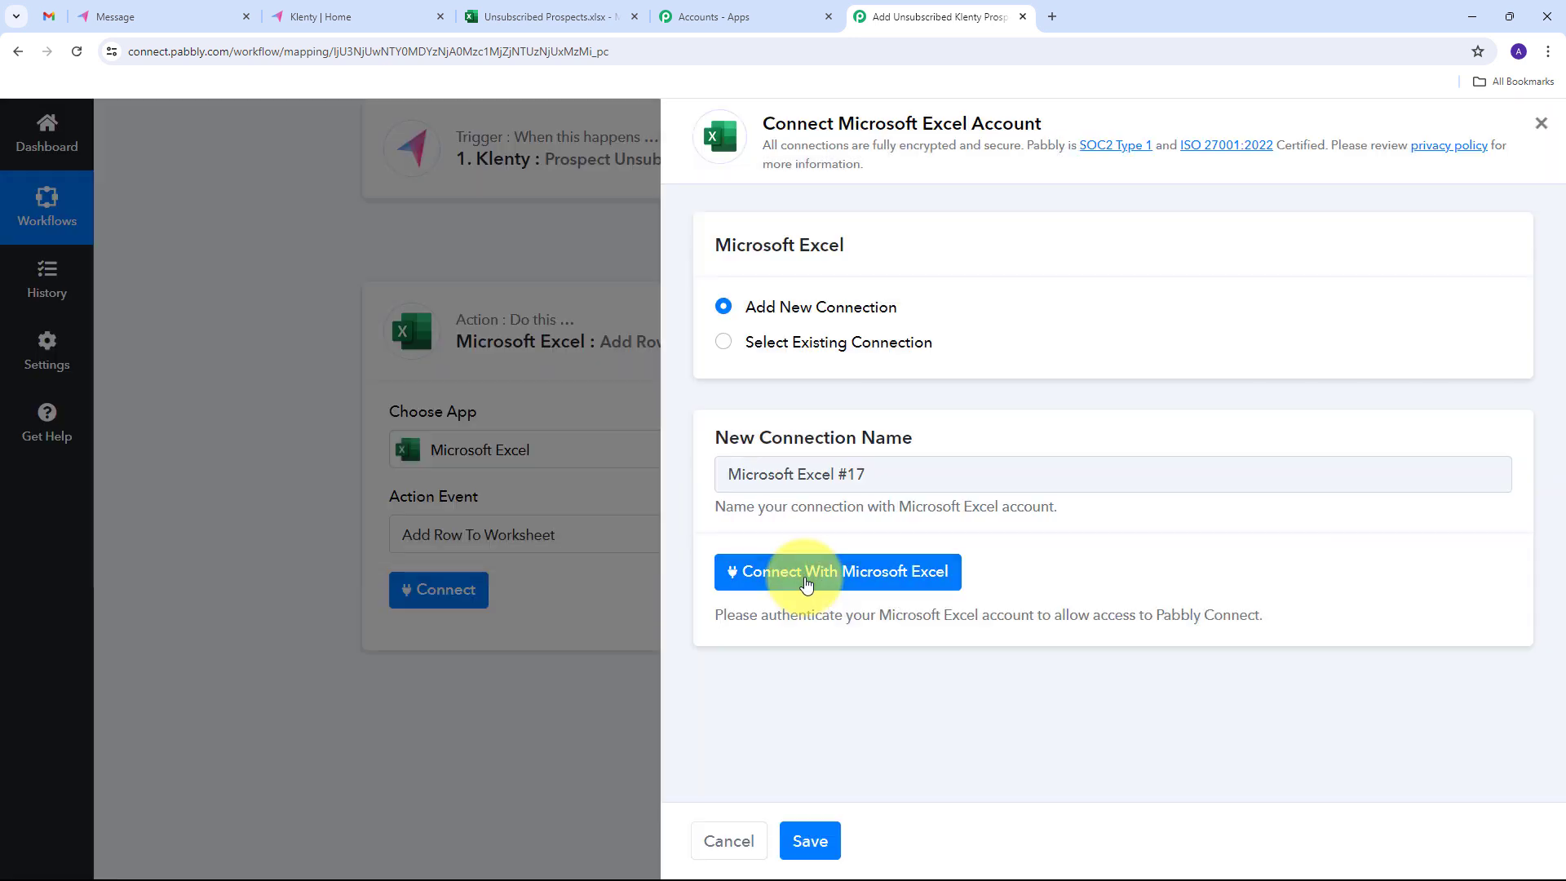
left_click(805, 583)
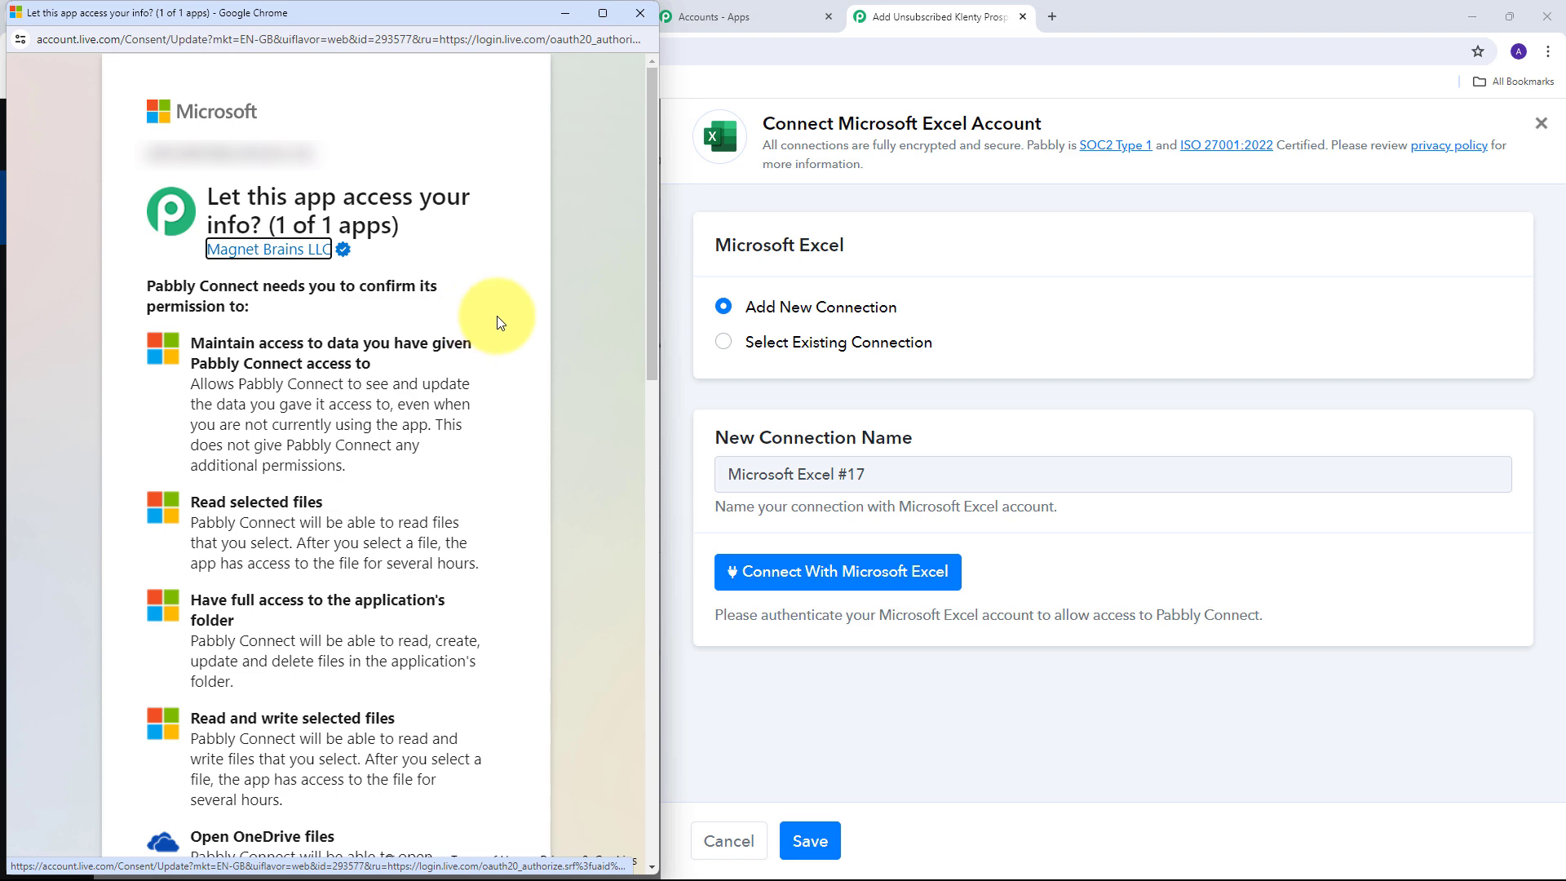
left_click_drag(654, 293, 620, 811)
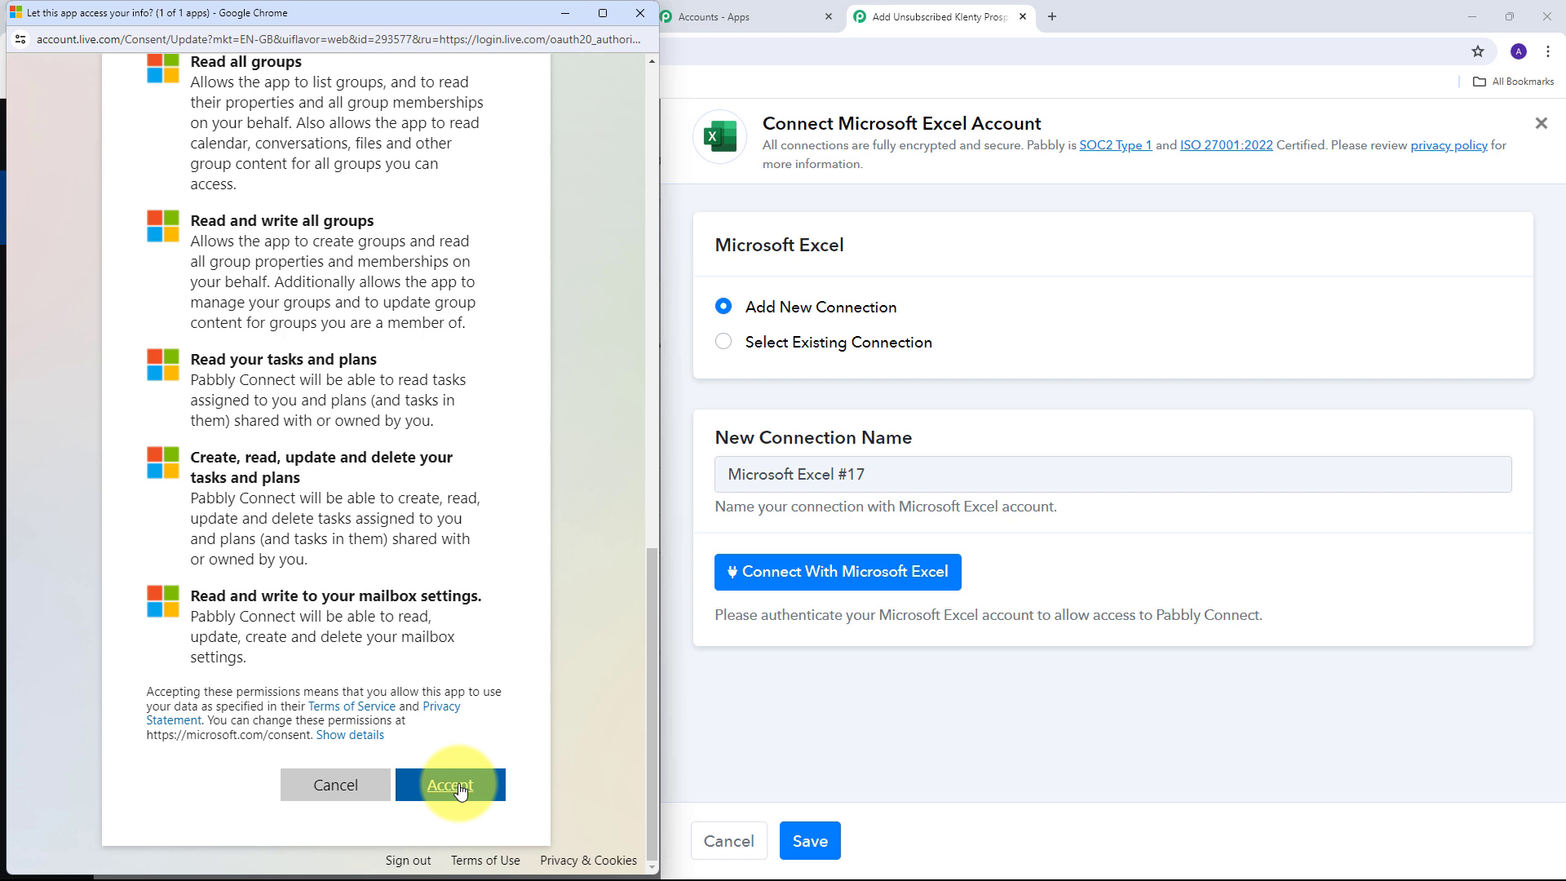
left_click(460, 787)
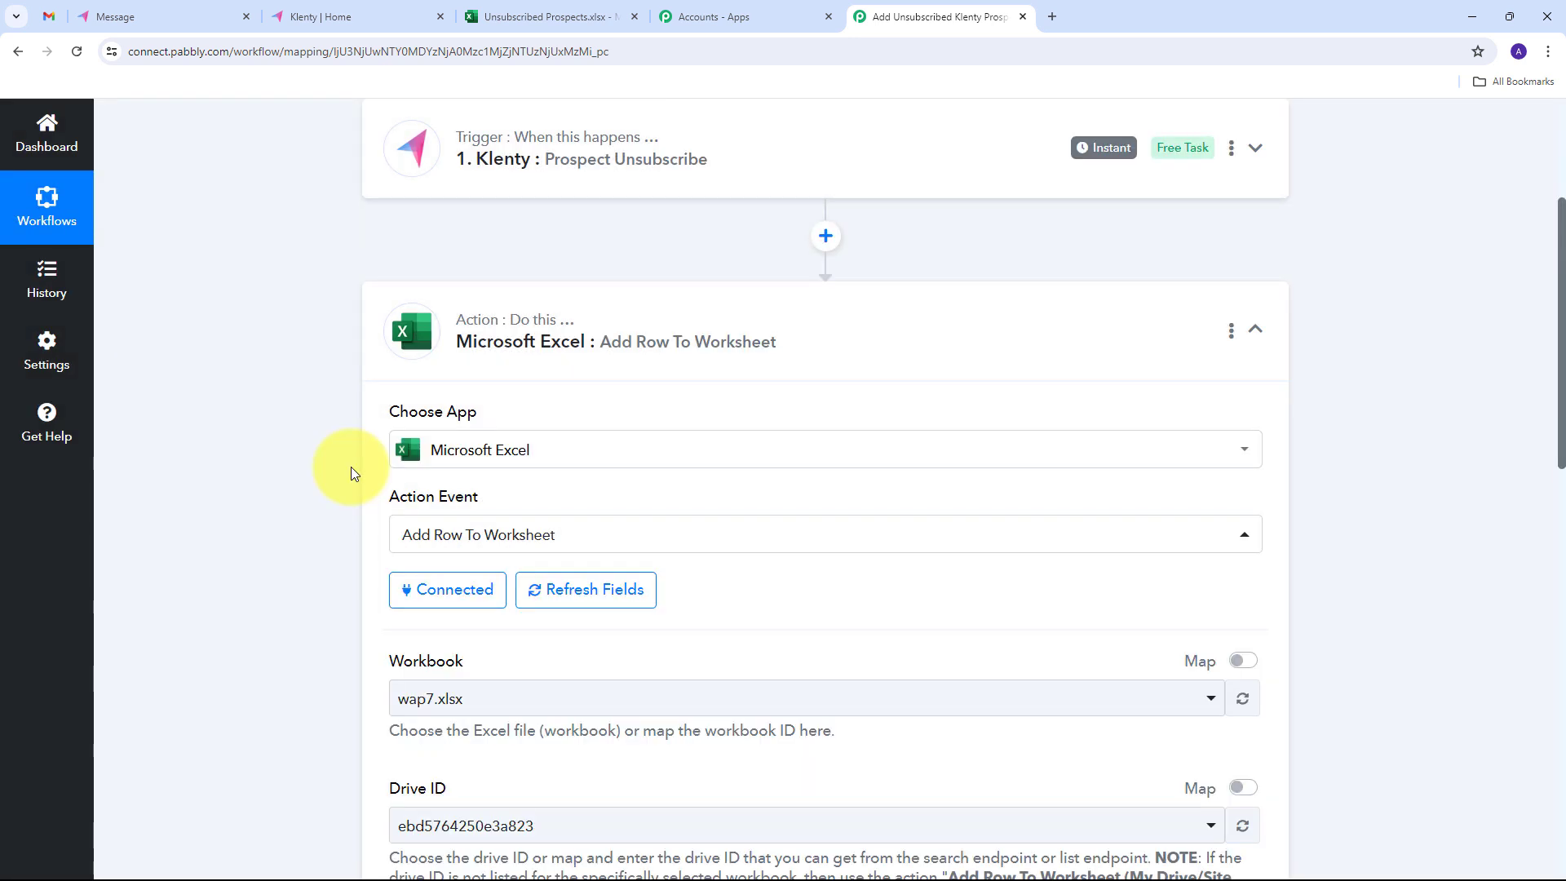
- Select Unsubscribed Prospects.xlsx as the workbook for the Excel action
scroll(351, 473, "down", 3)
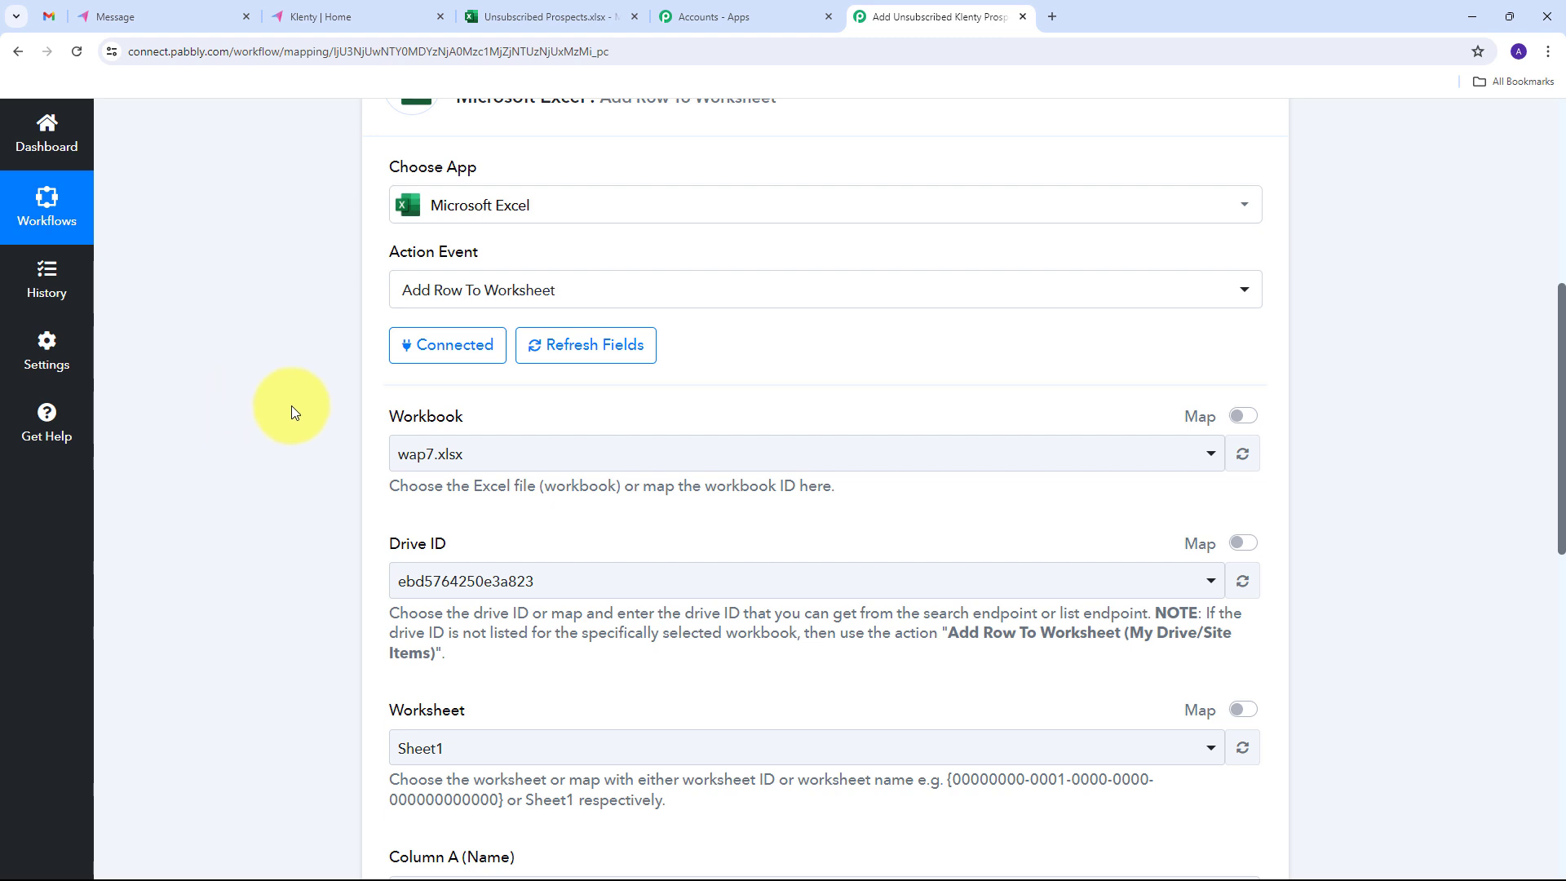
left_click(575, 10)
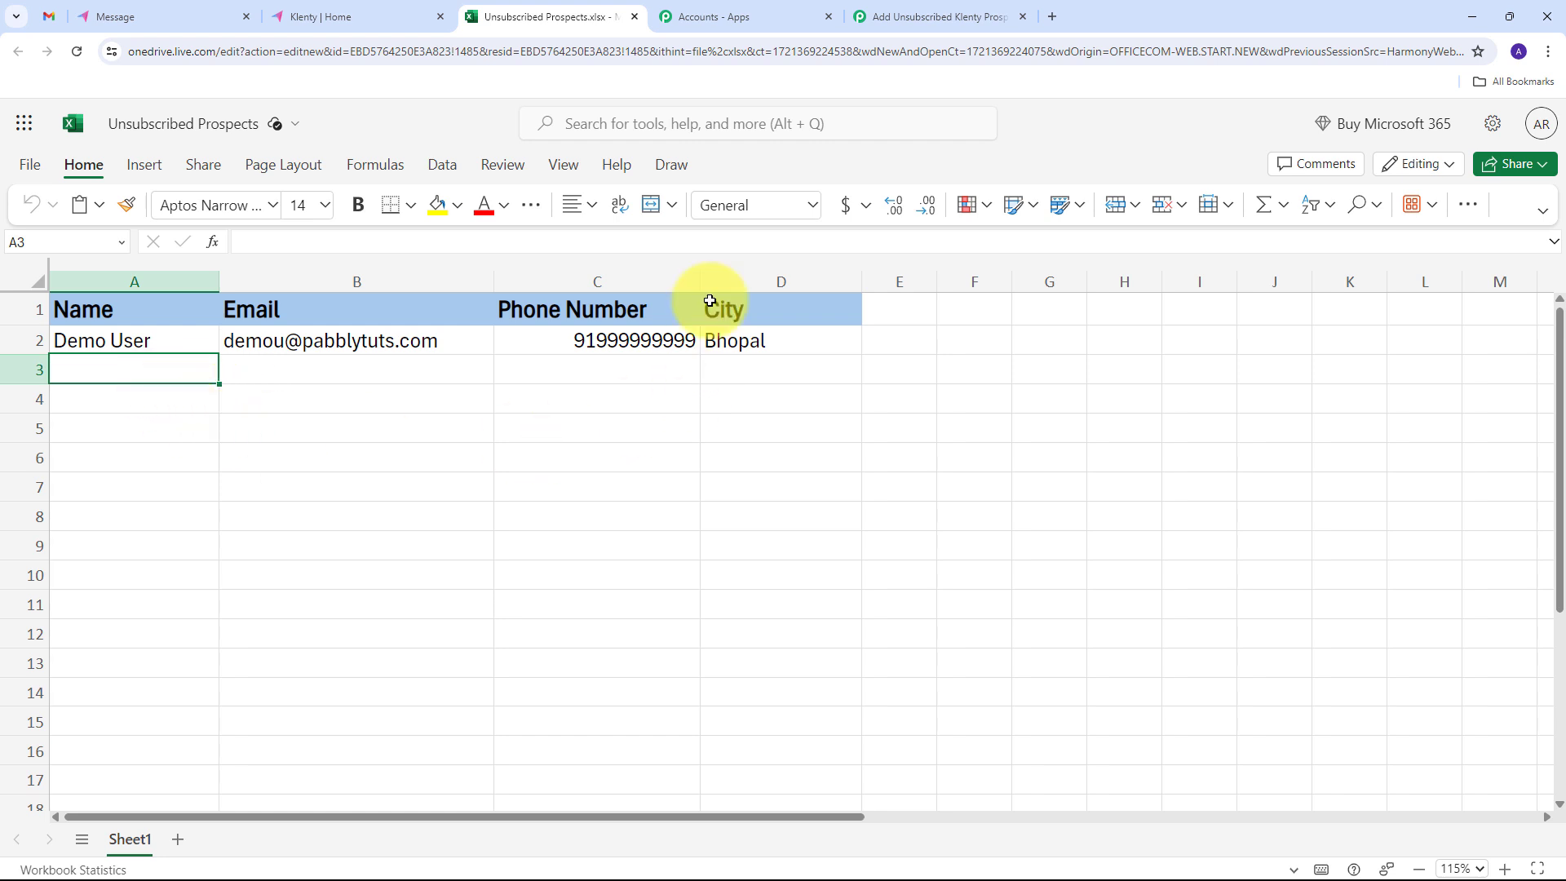
left_click(880, 10)
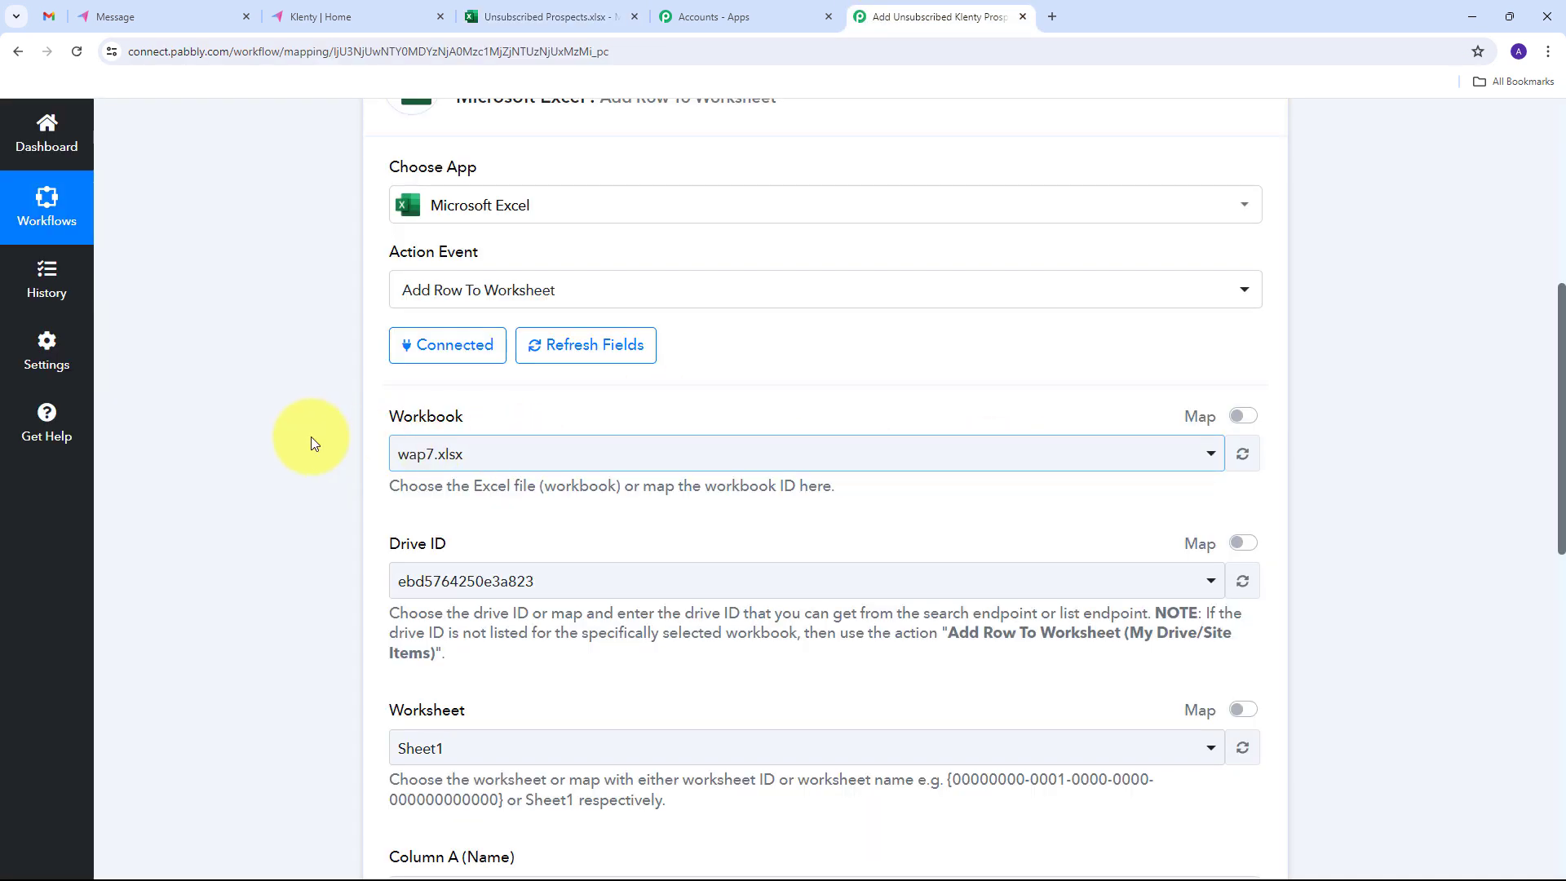
left_click(1093, 464)
scroll(561, 610, "down", 8)
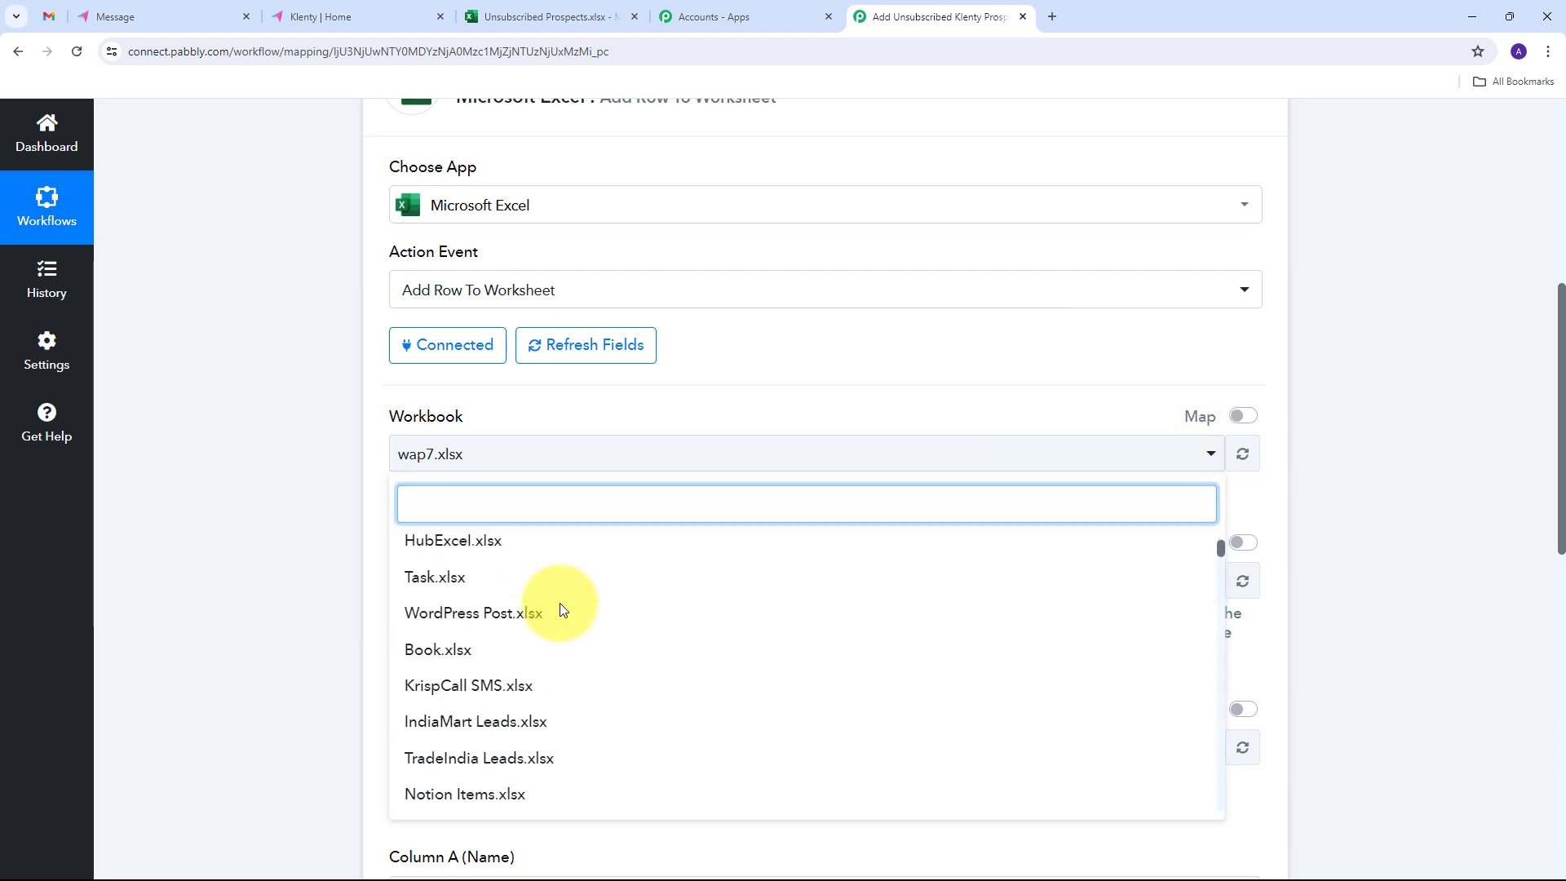
scroll(561, 610, "down", 7)
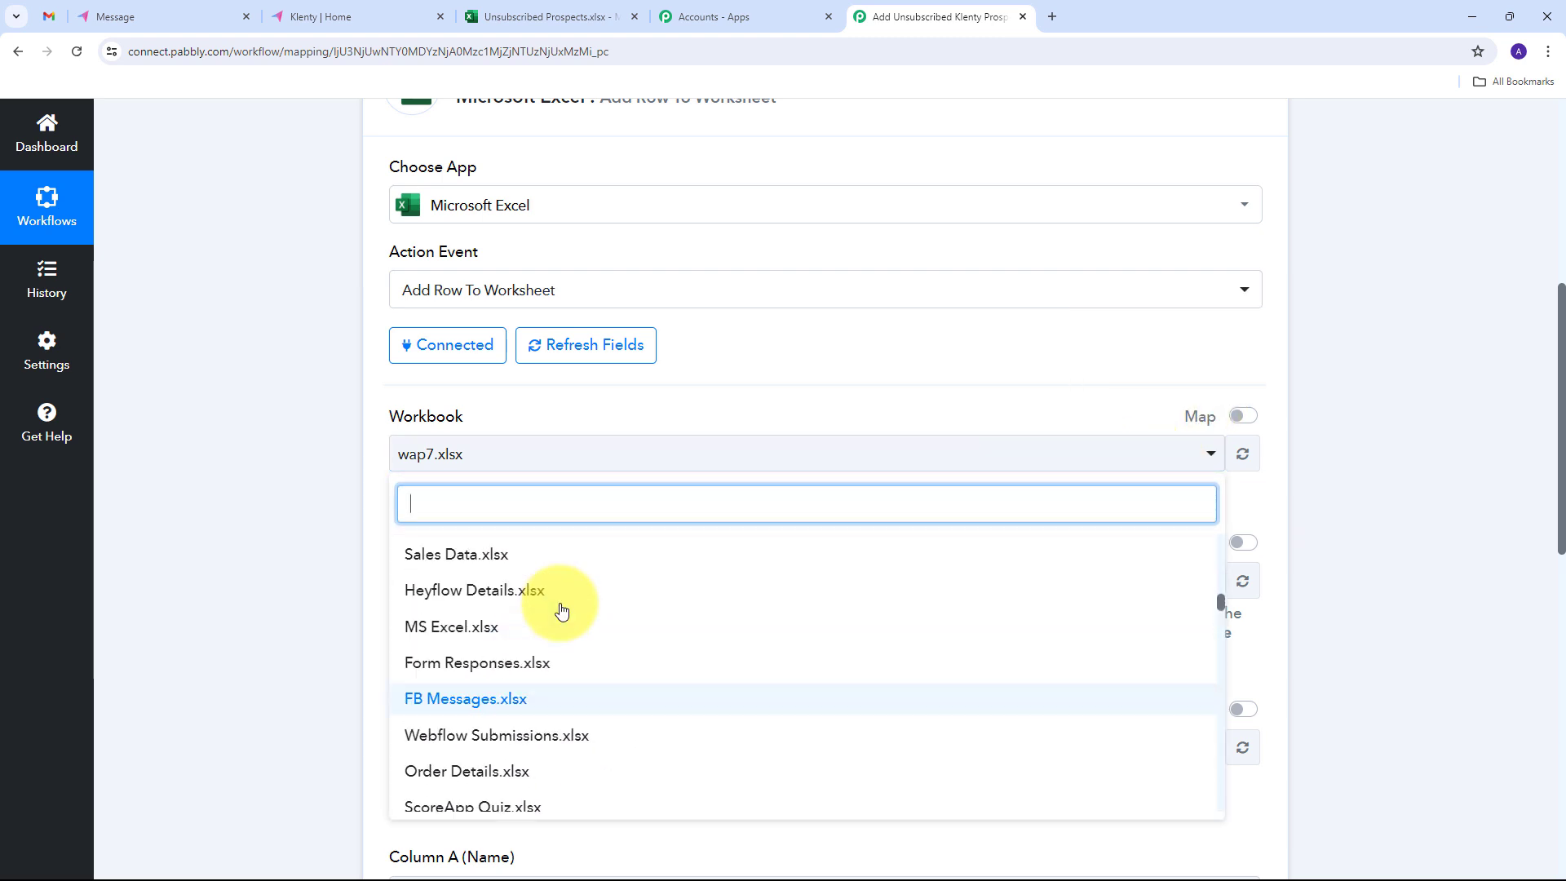
scroll(561, 610, "down", 7)
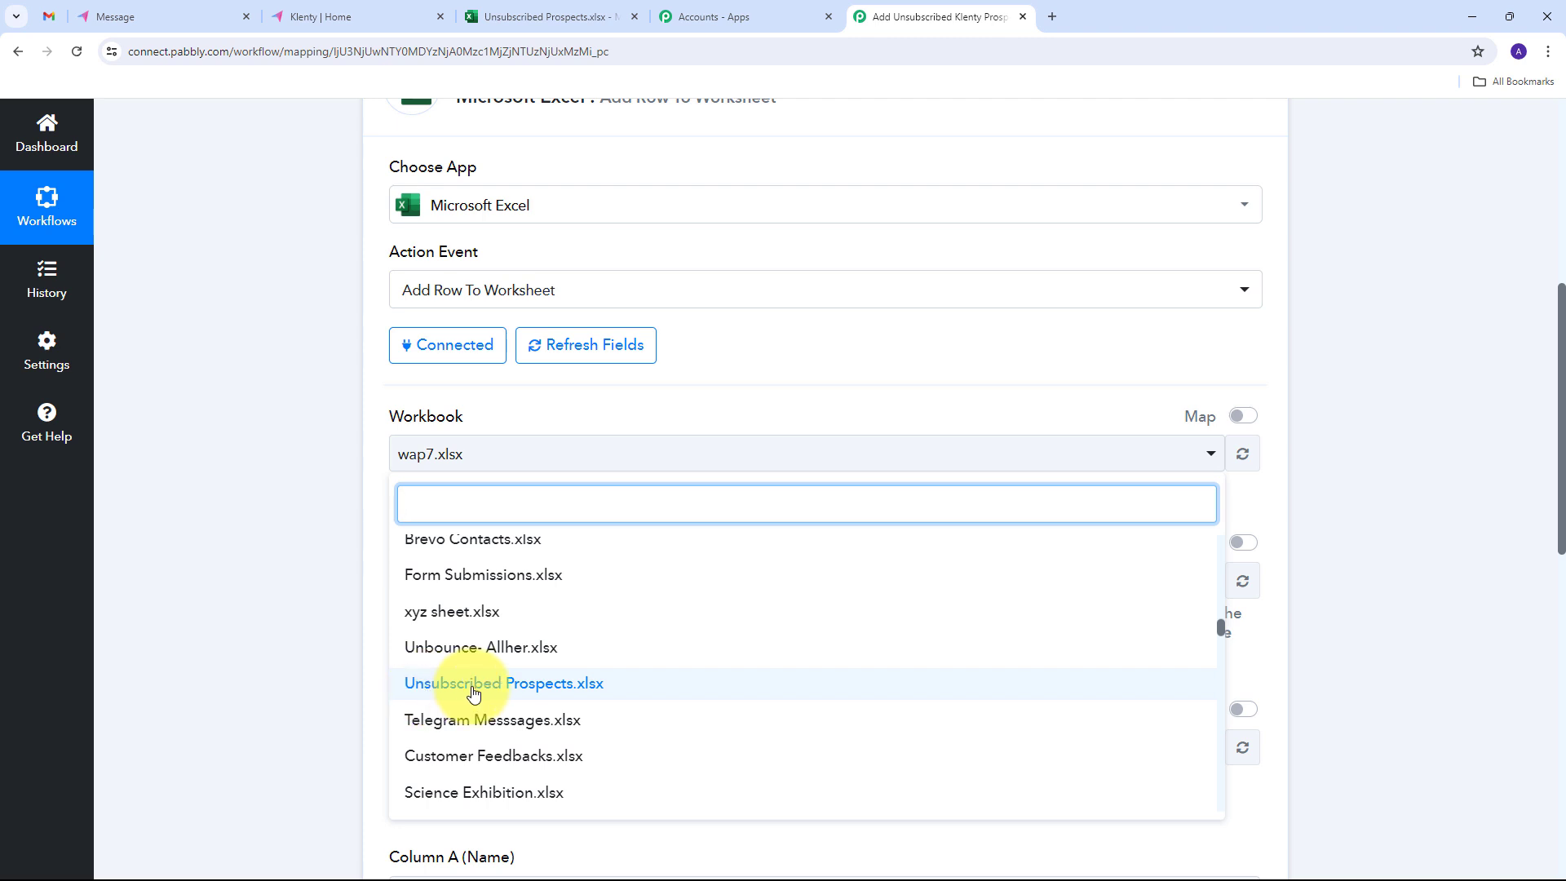
left_click(473, 692)
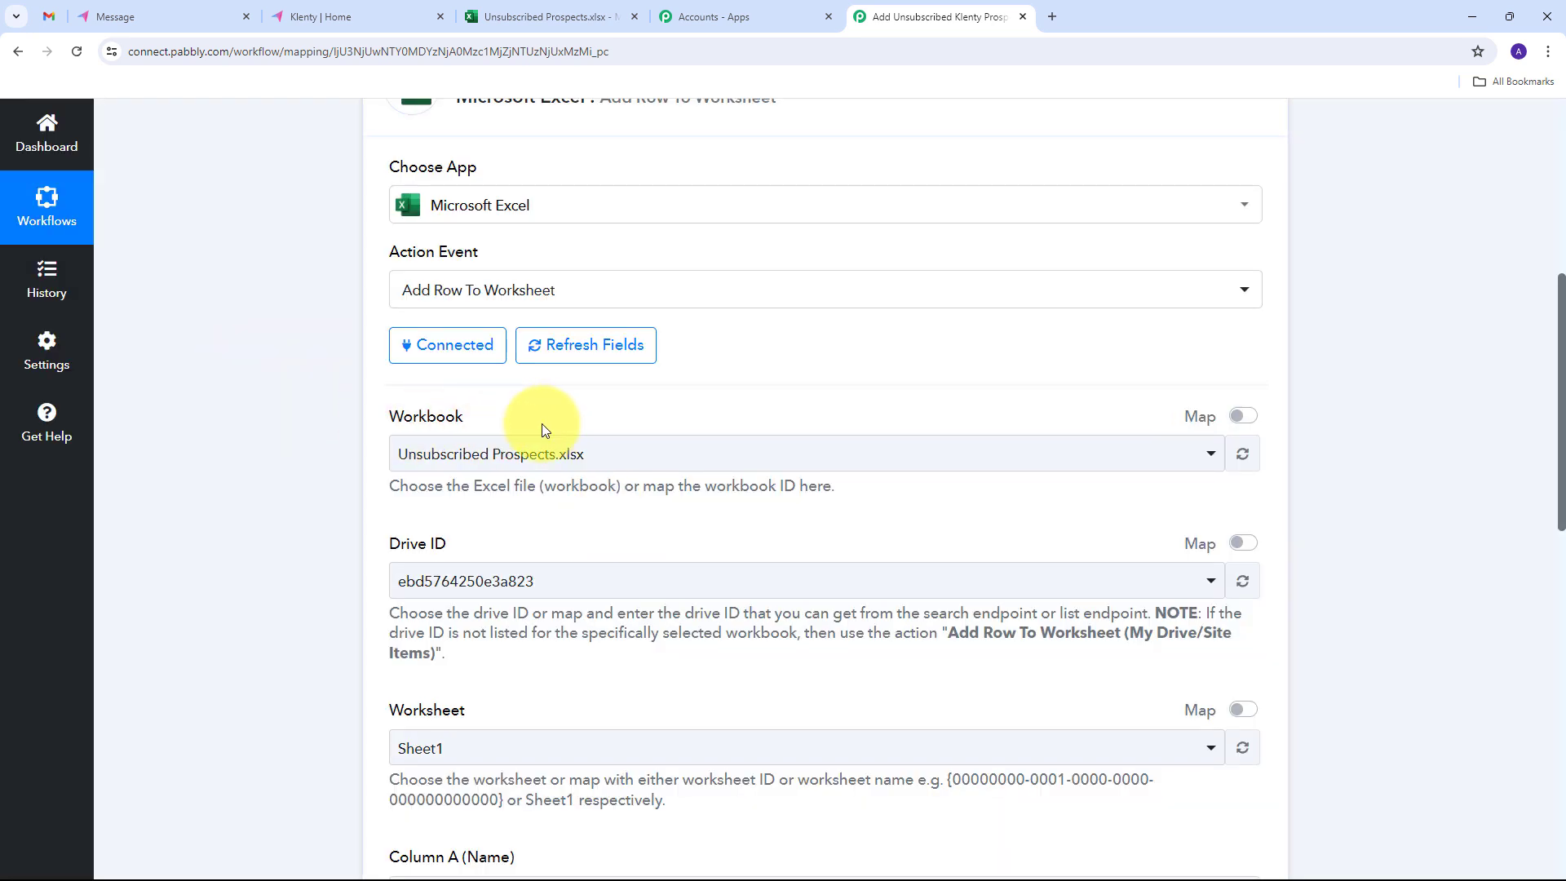
- Map the worksheet's Column A (Name) to the FullName field from the Klenty trigger data
scroll(612, 440, "down", 1)
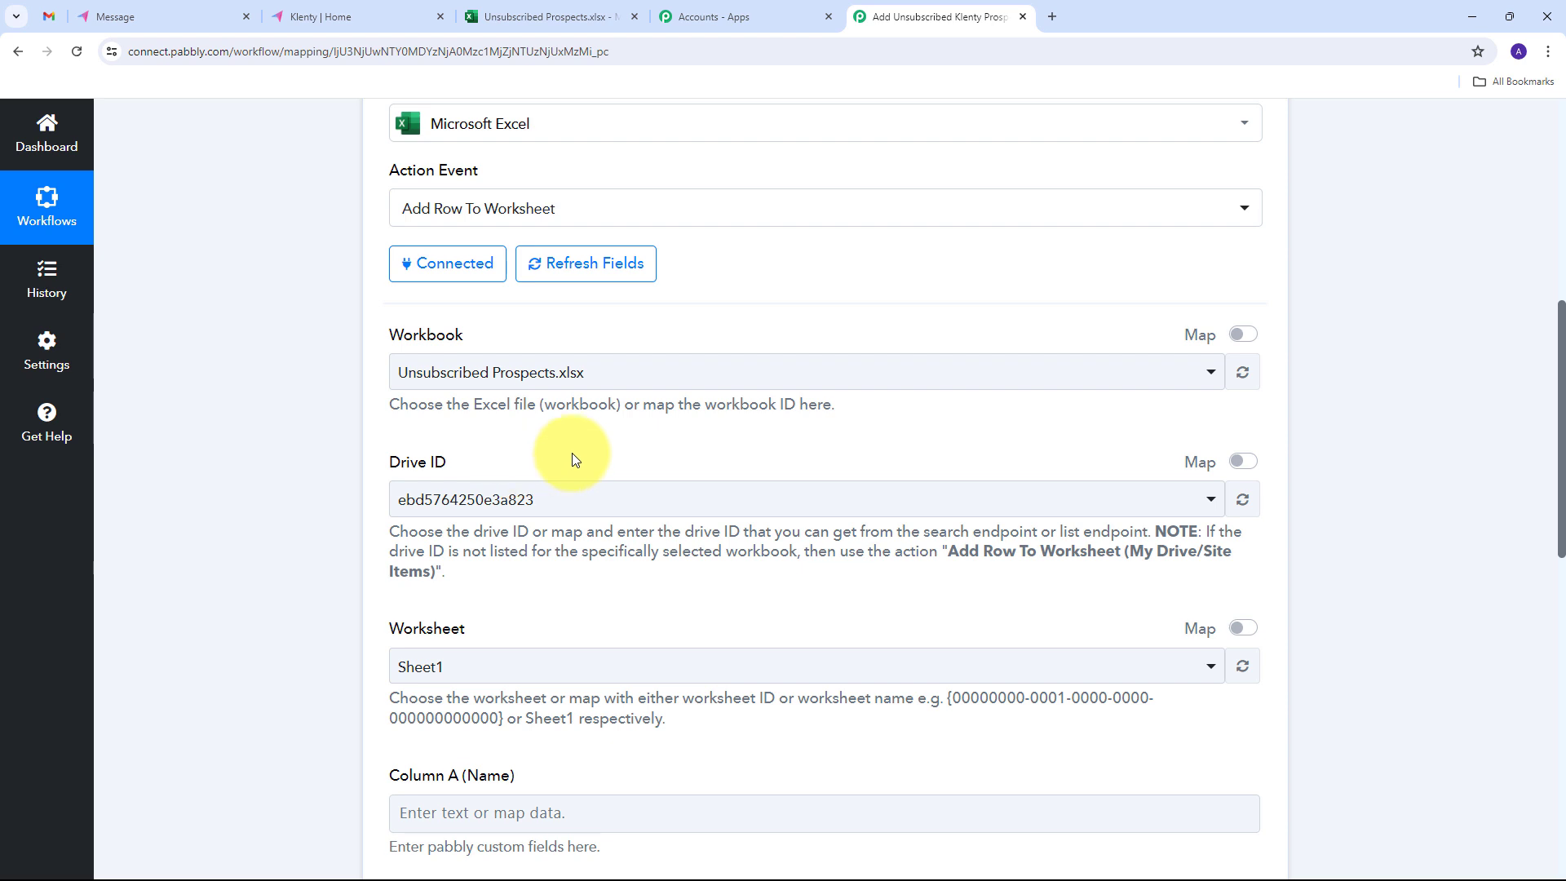
scroll(742, 395, "down", 6)
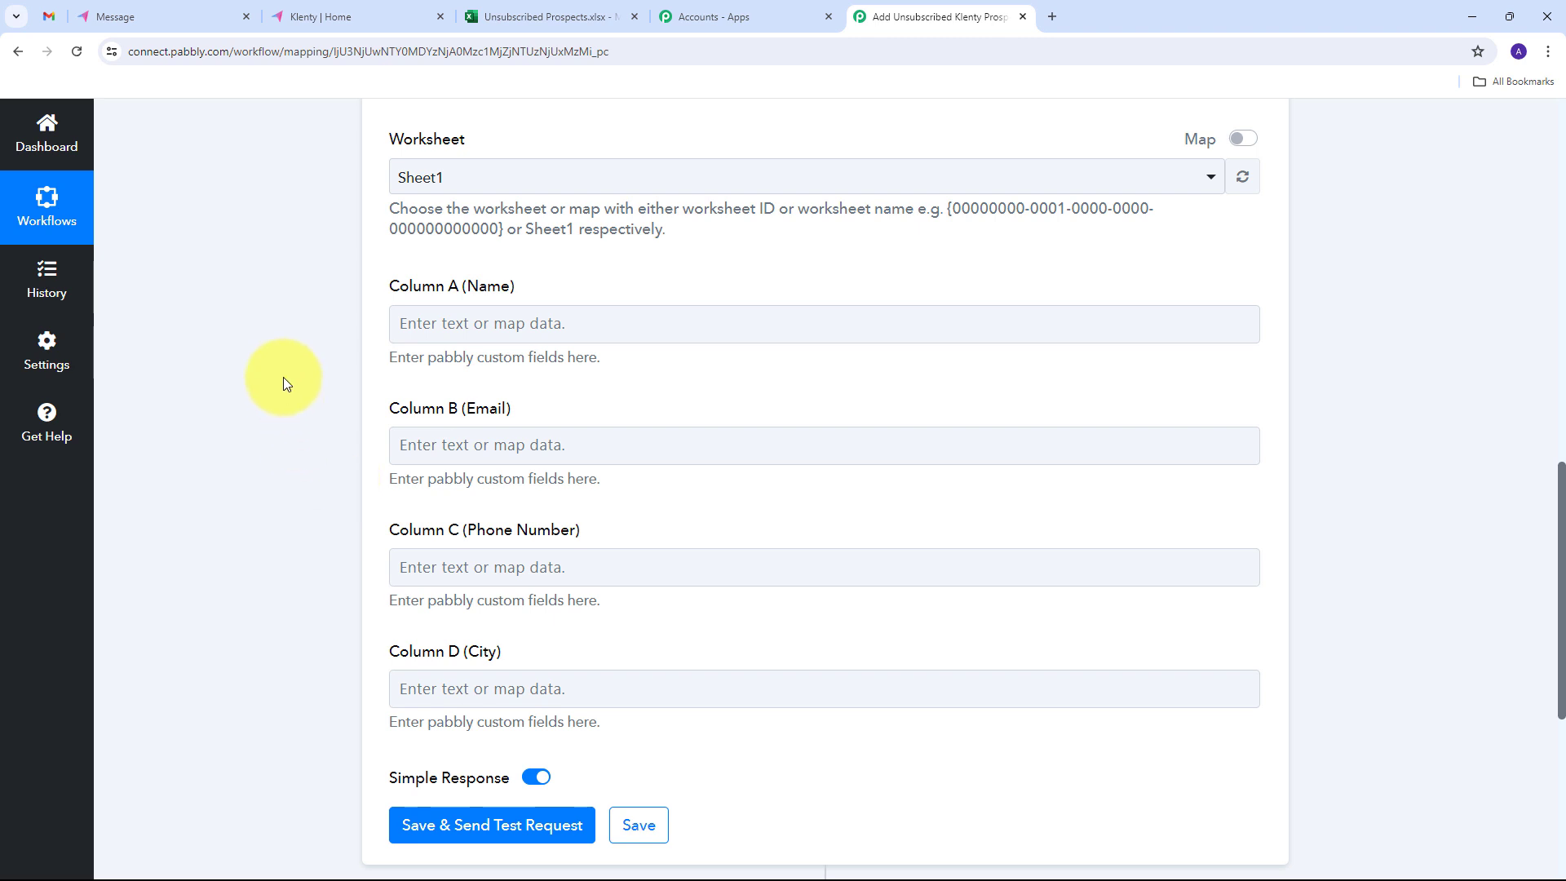
left_click(454, 323)
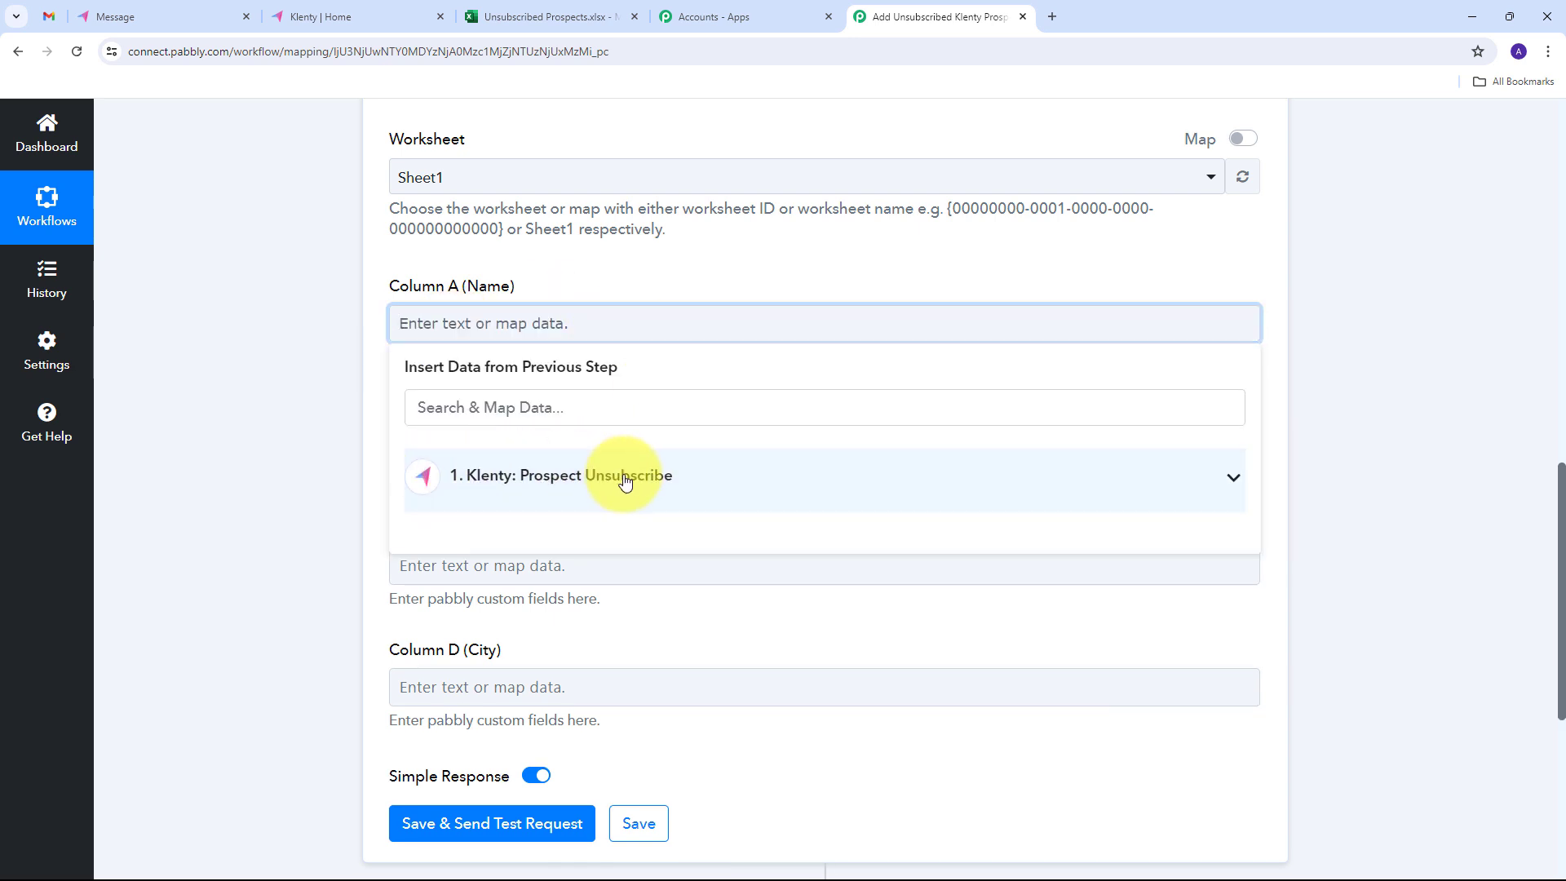
left_click(647, 481)
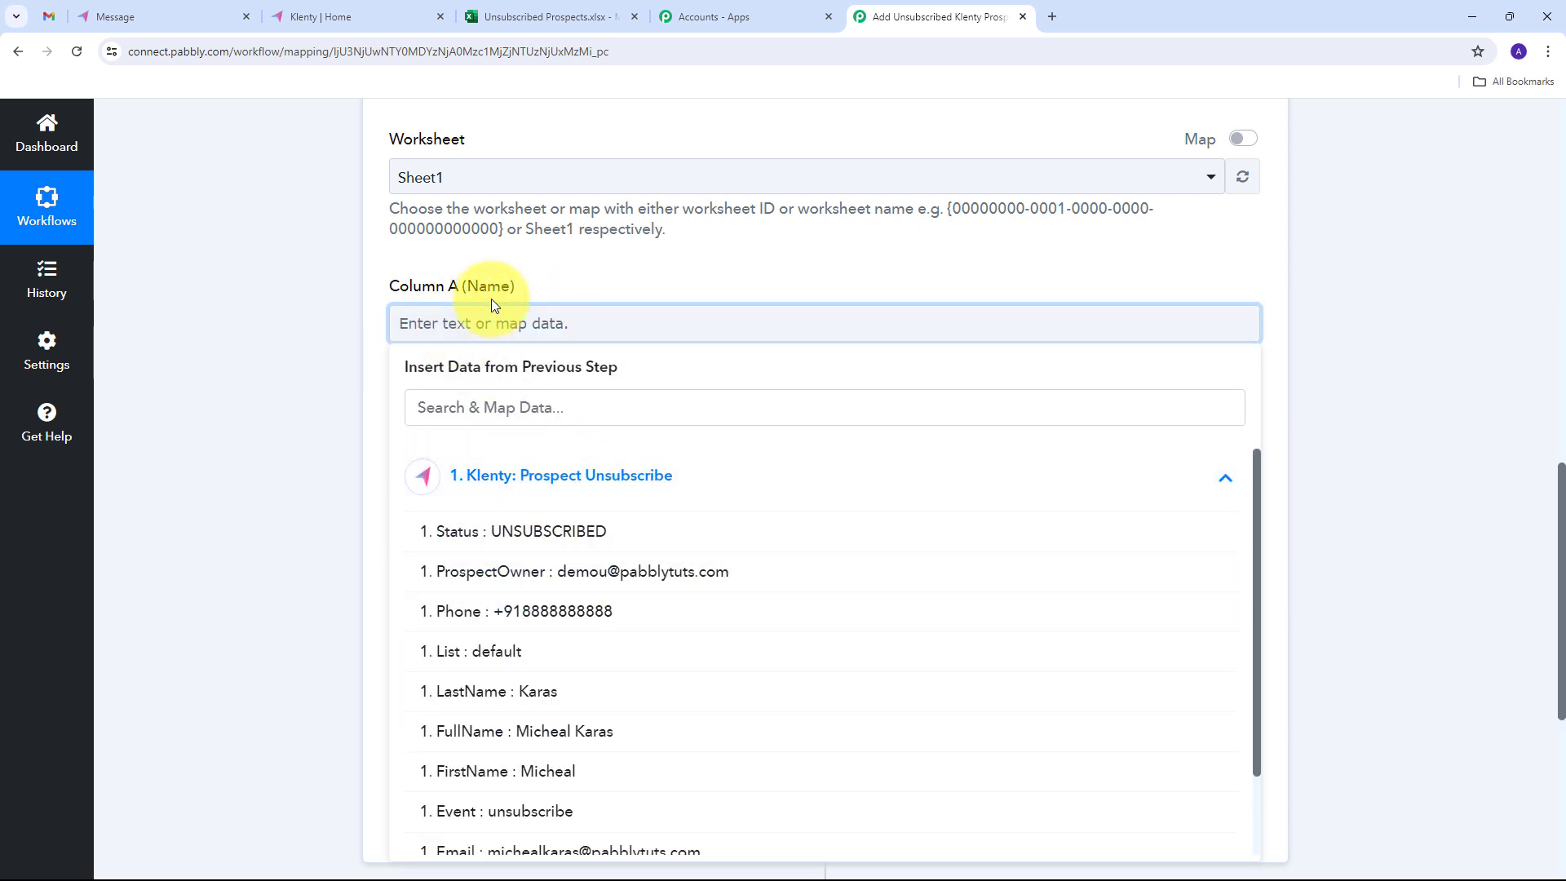
scroll(604, 587, "down", 1)
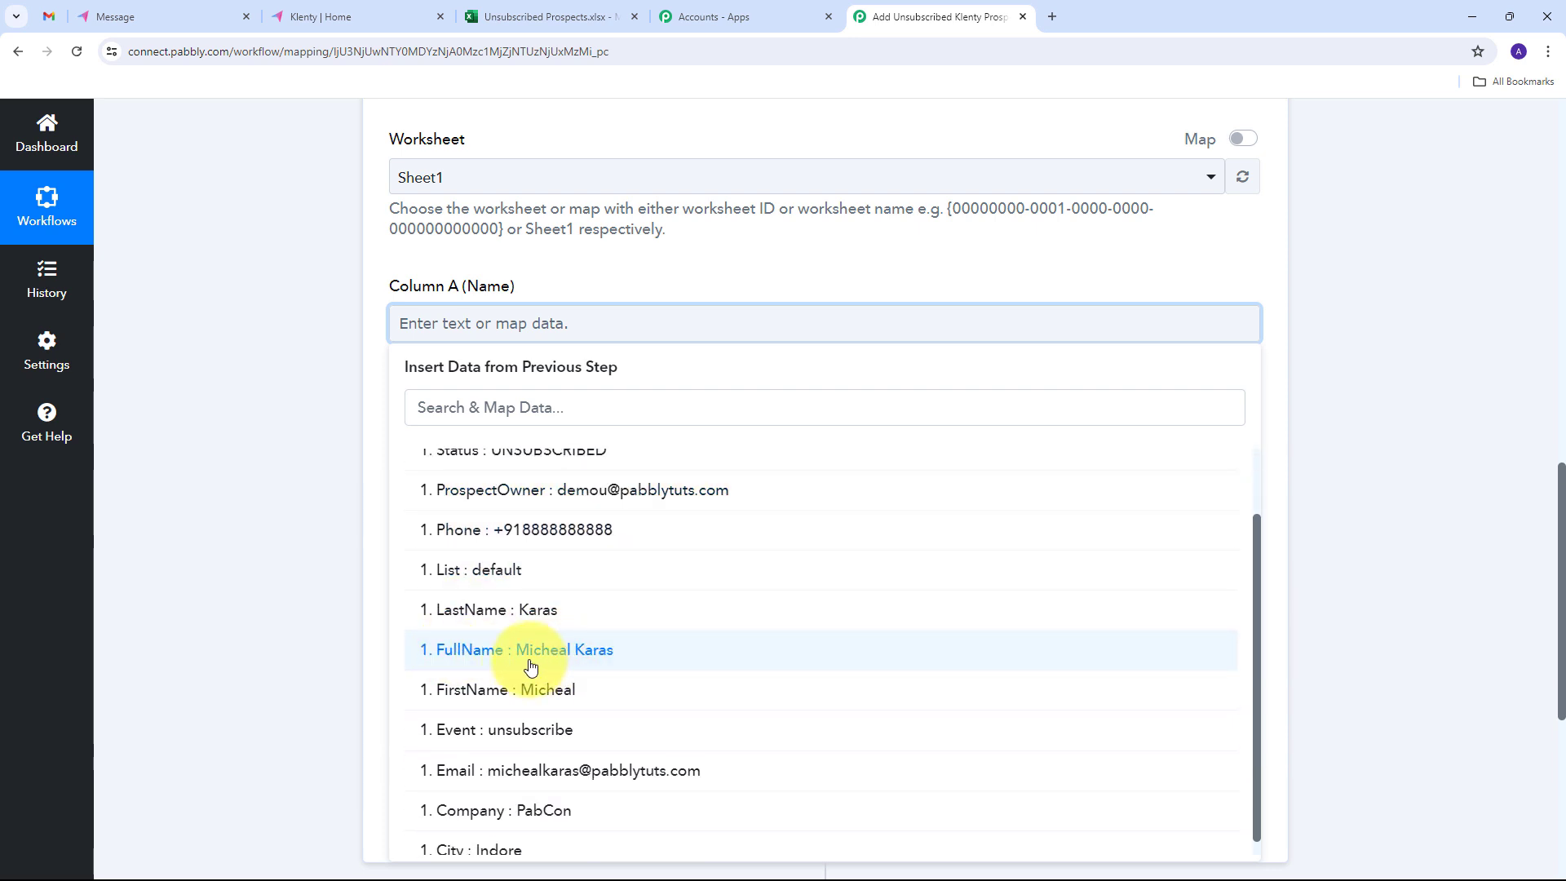
left_click(576, 659)
left_click(315, 419)
- Map Column B (Email) to the Email field from the Klenty trigger data
scroll(608, 395, "down", 2)
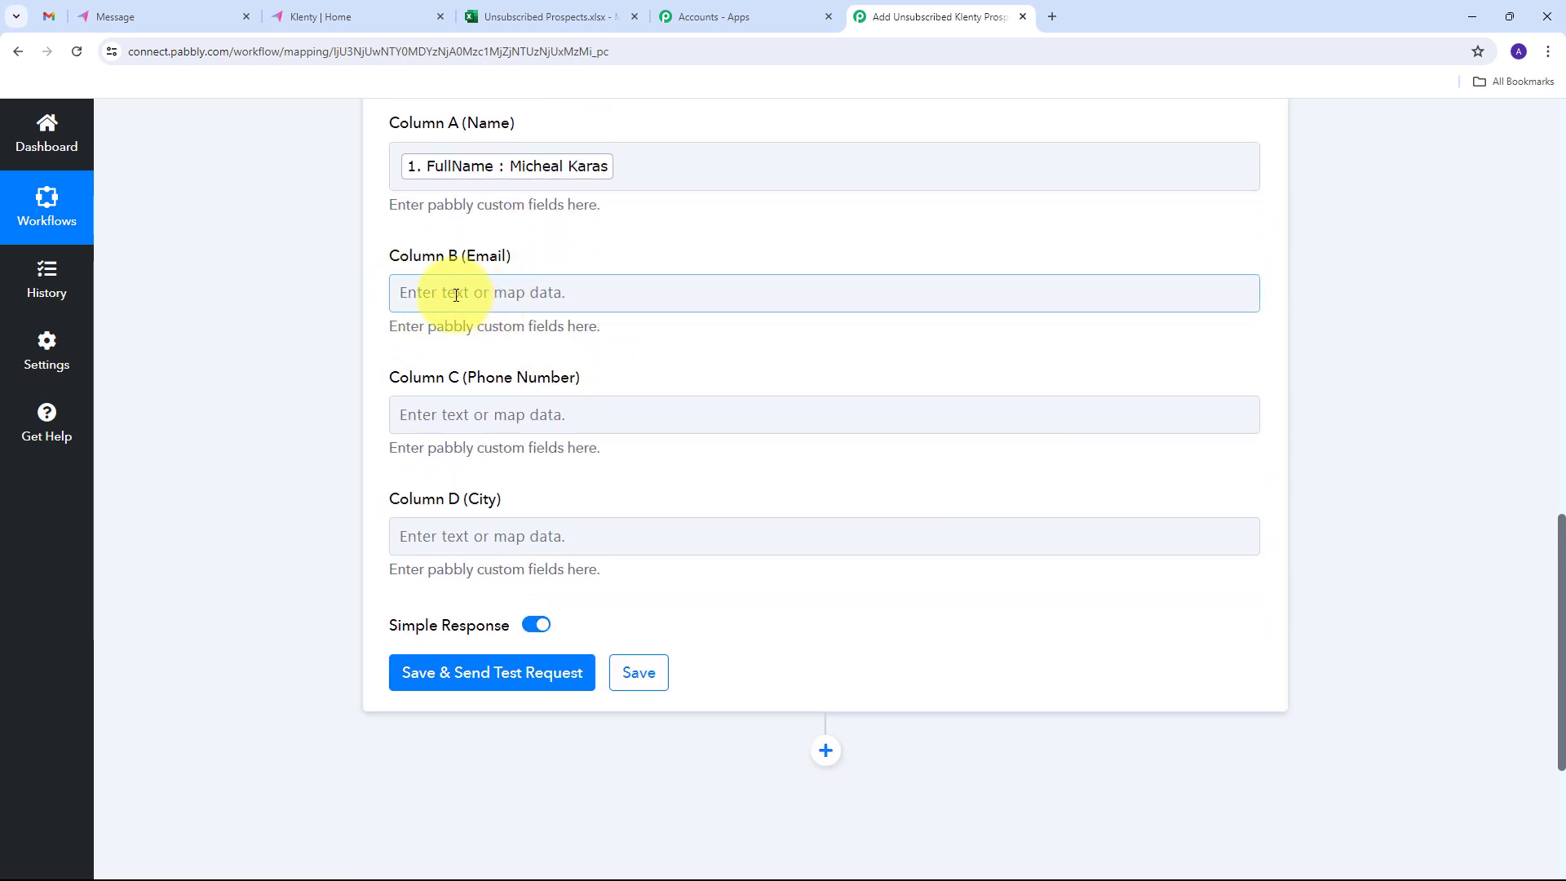
left_click(455, 294)
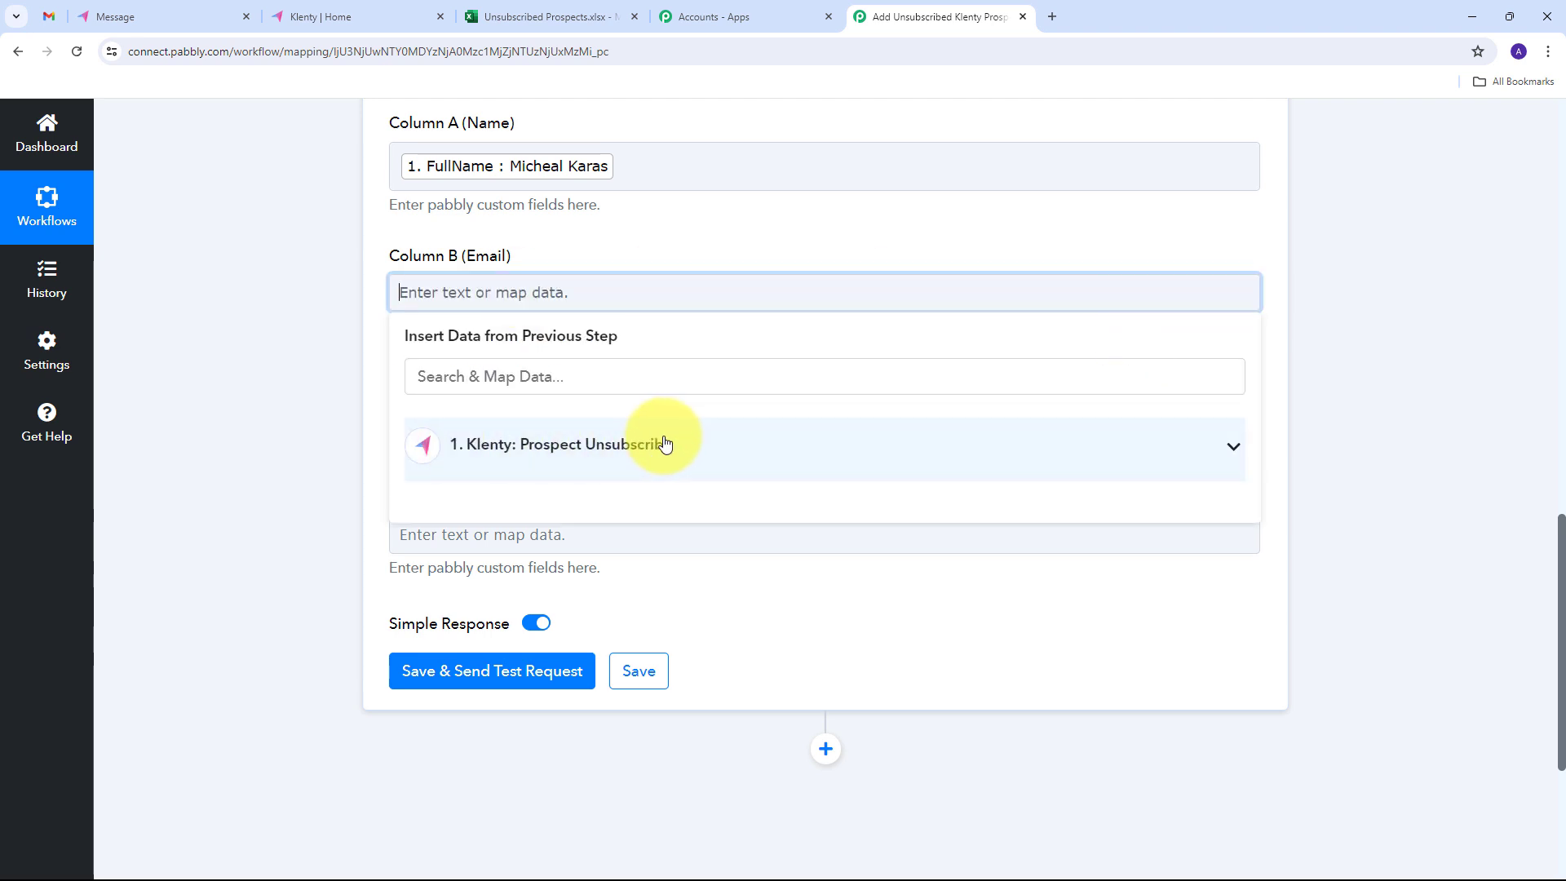
left_click(747, 447)
scroll(733, 522, "down", 2)
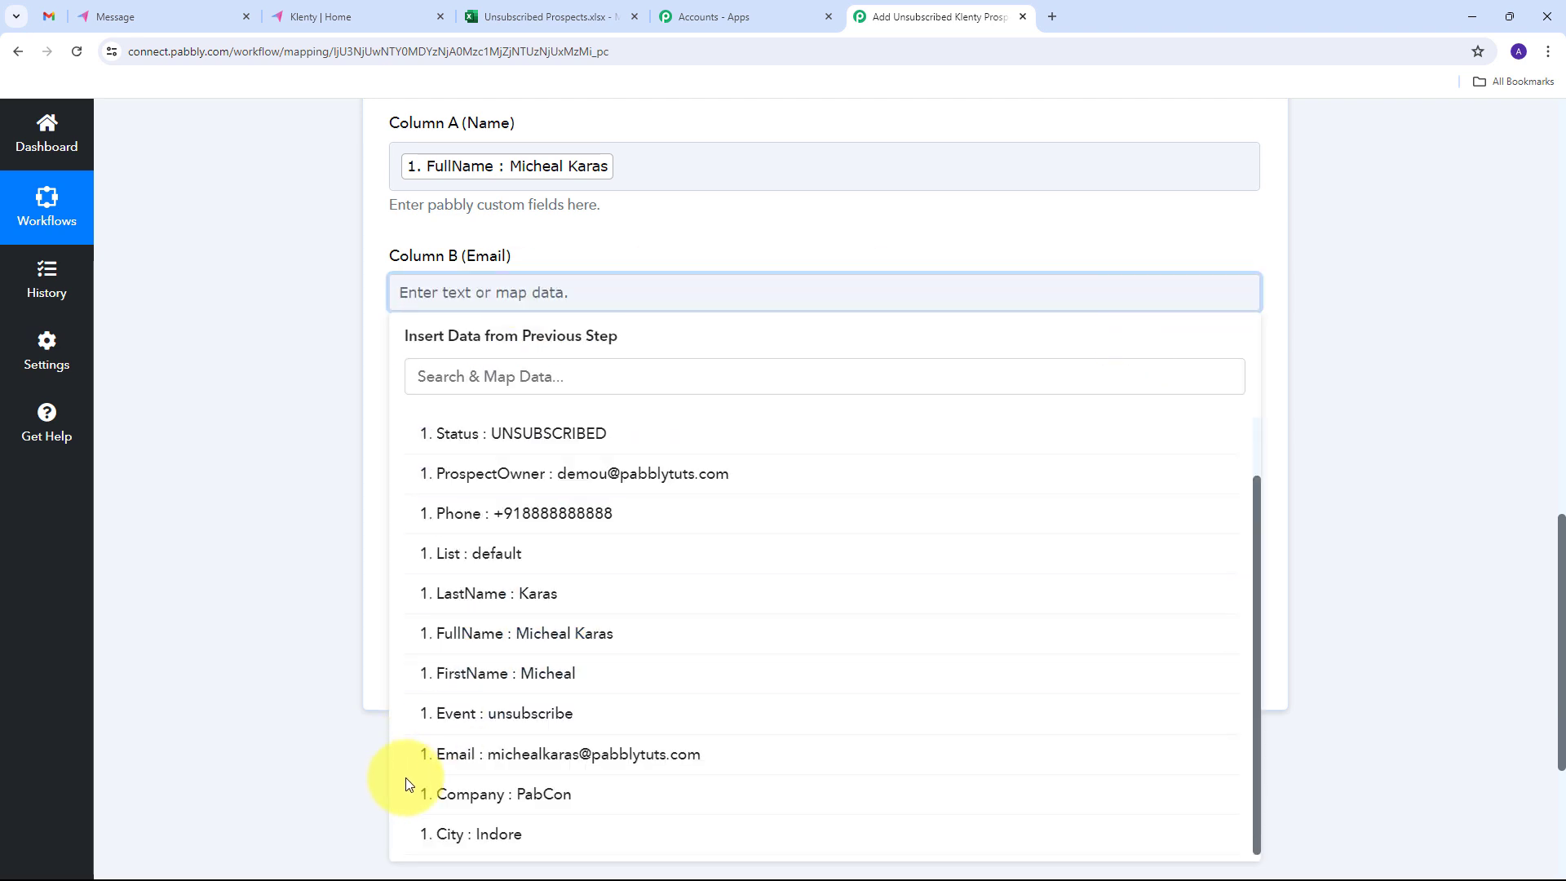
left_click(636, 758)
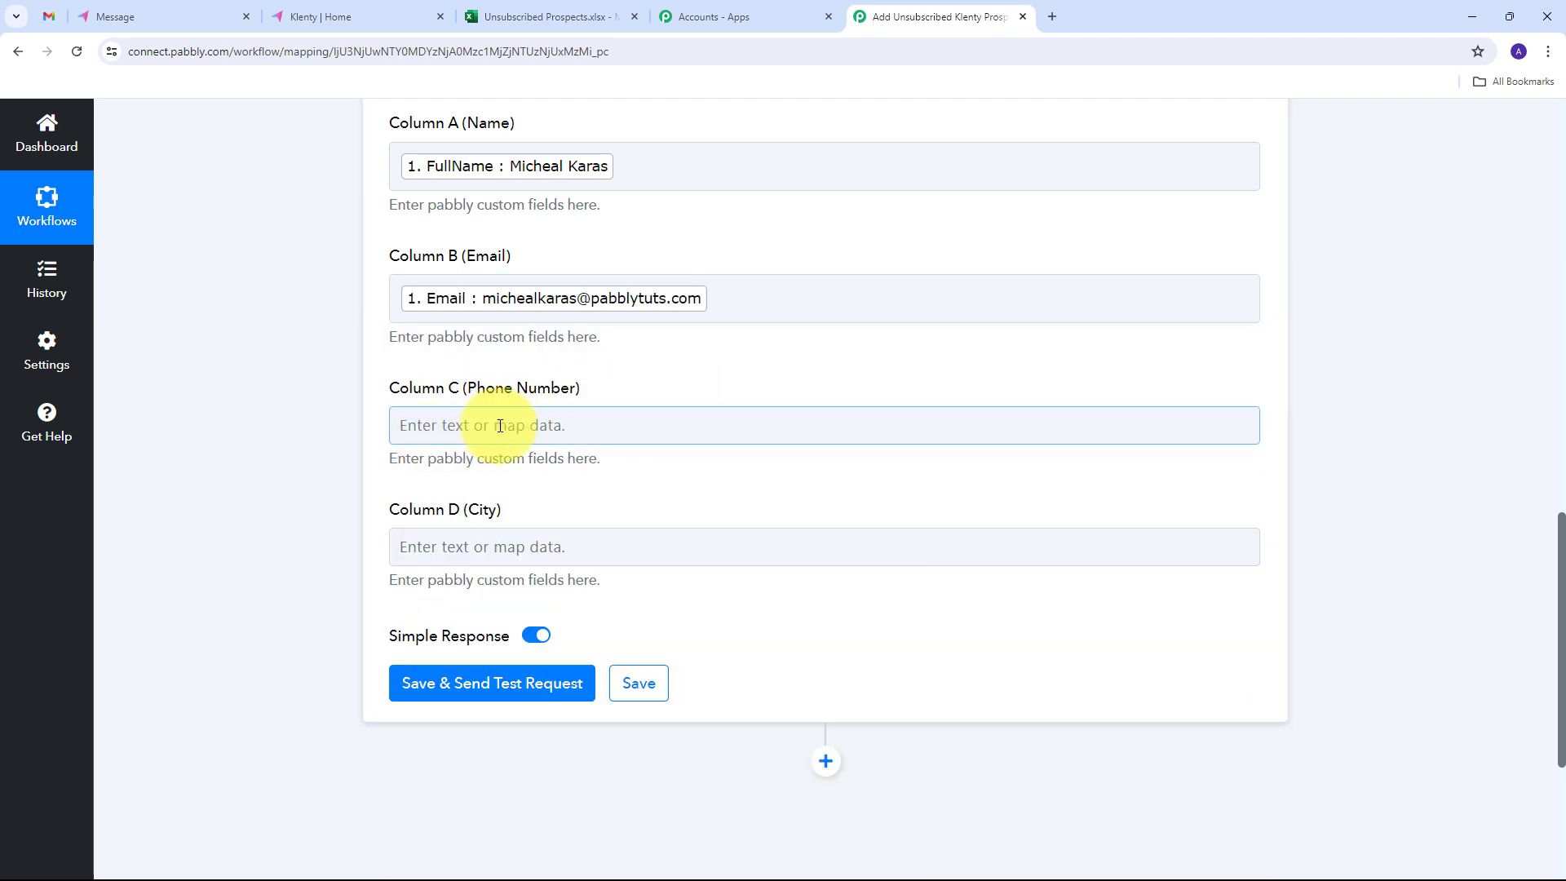
- Map Column C (Phone Number) to the Klenty Phone field and Column D (City) to the City field
left_click(498, 425)
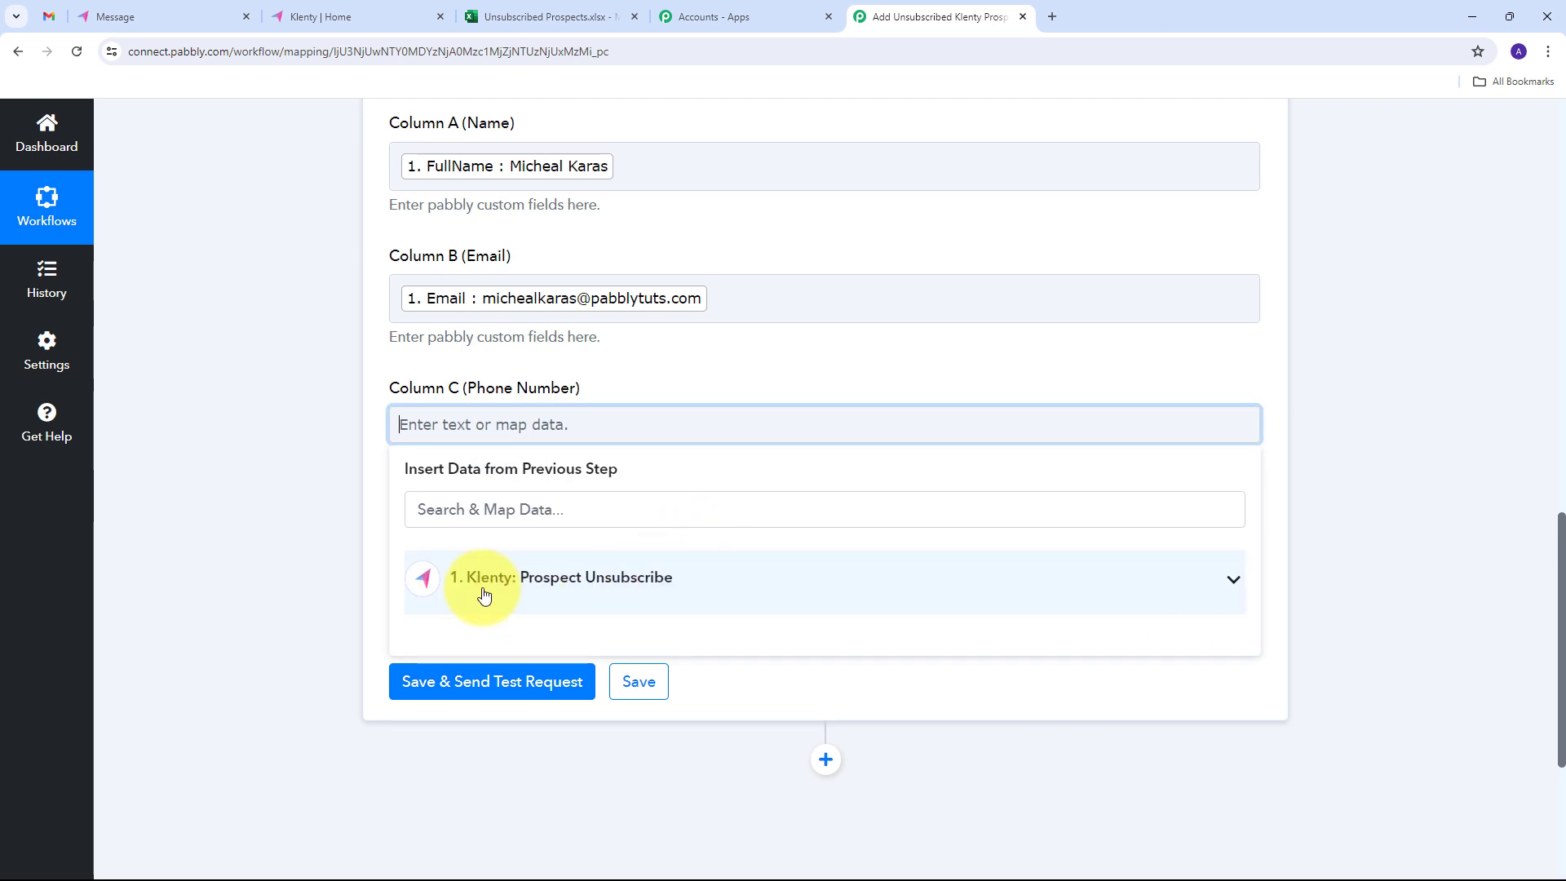
left_click(484, 596)
scroll(677, 636, "down", 3)
scroll(571, 645, "up", 2)
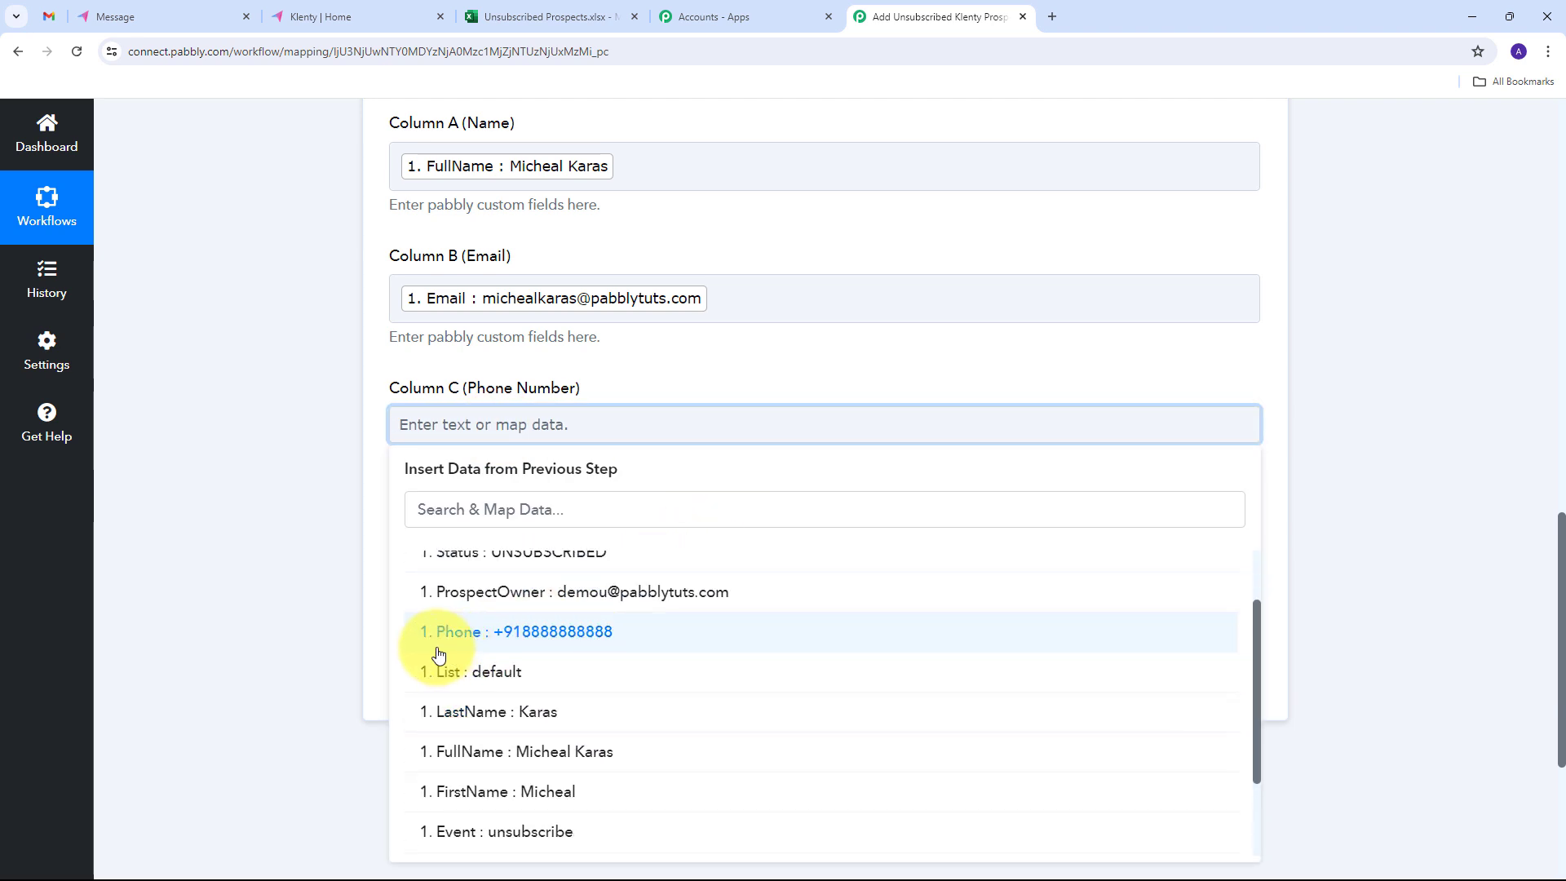
left_click(580, 644)
left_click(353, 517)
scroll(521, 485, "down", 1)
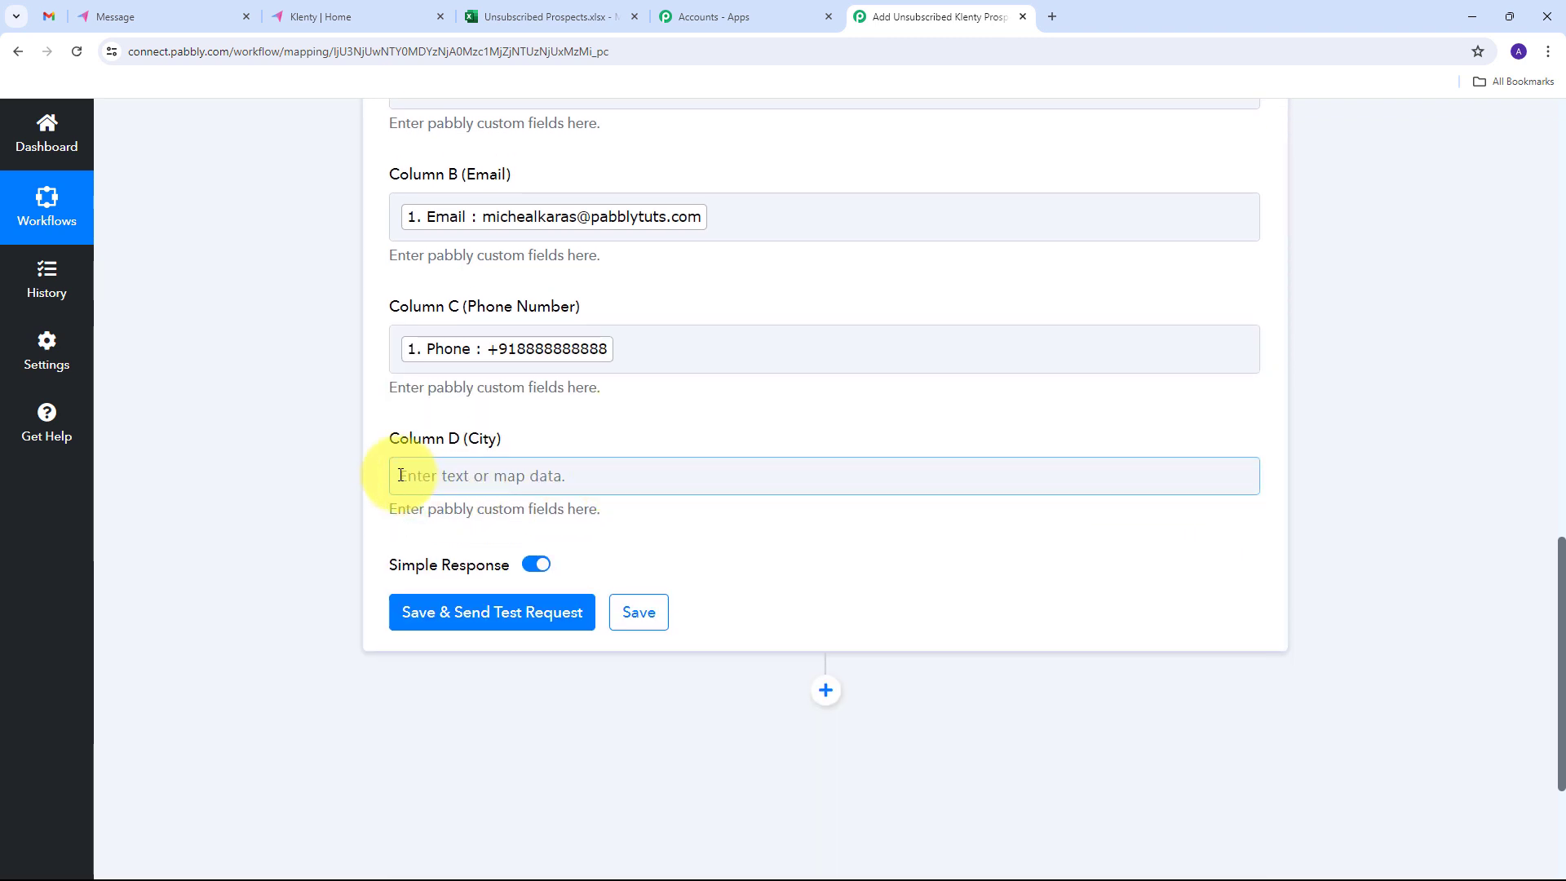
left_click(535, 481)
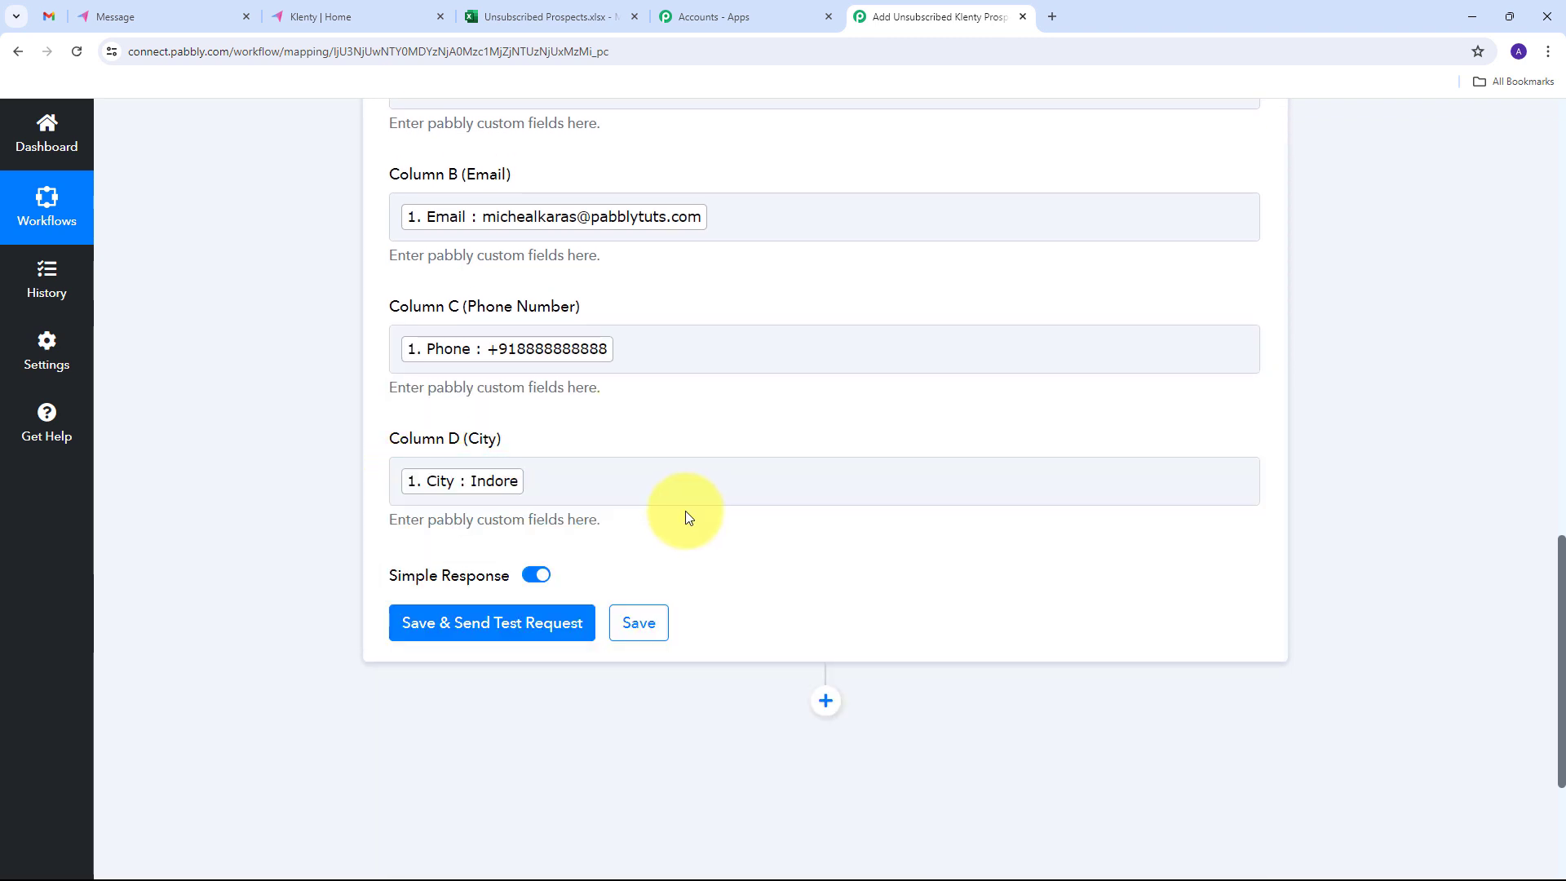
- Save and send a test request for the Excel action, then check the added row in the spreadsheet
scroll(685, 517, "up", 1)
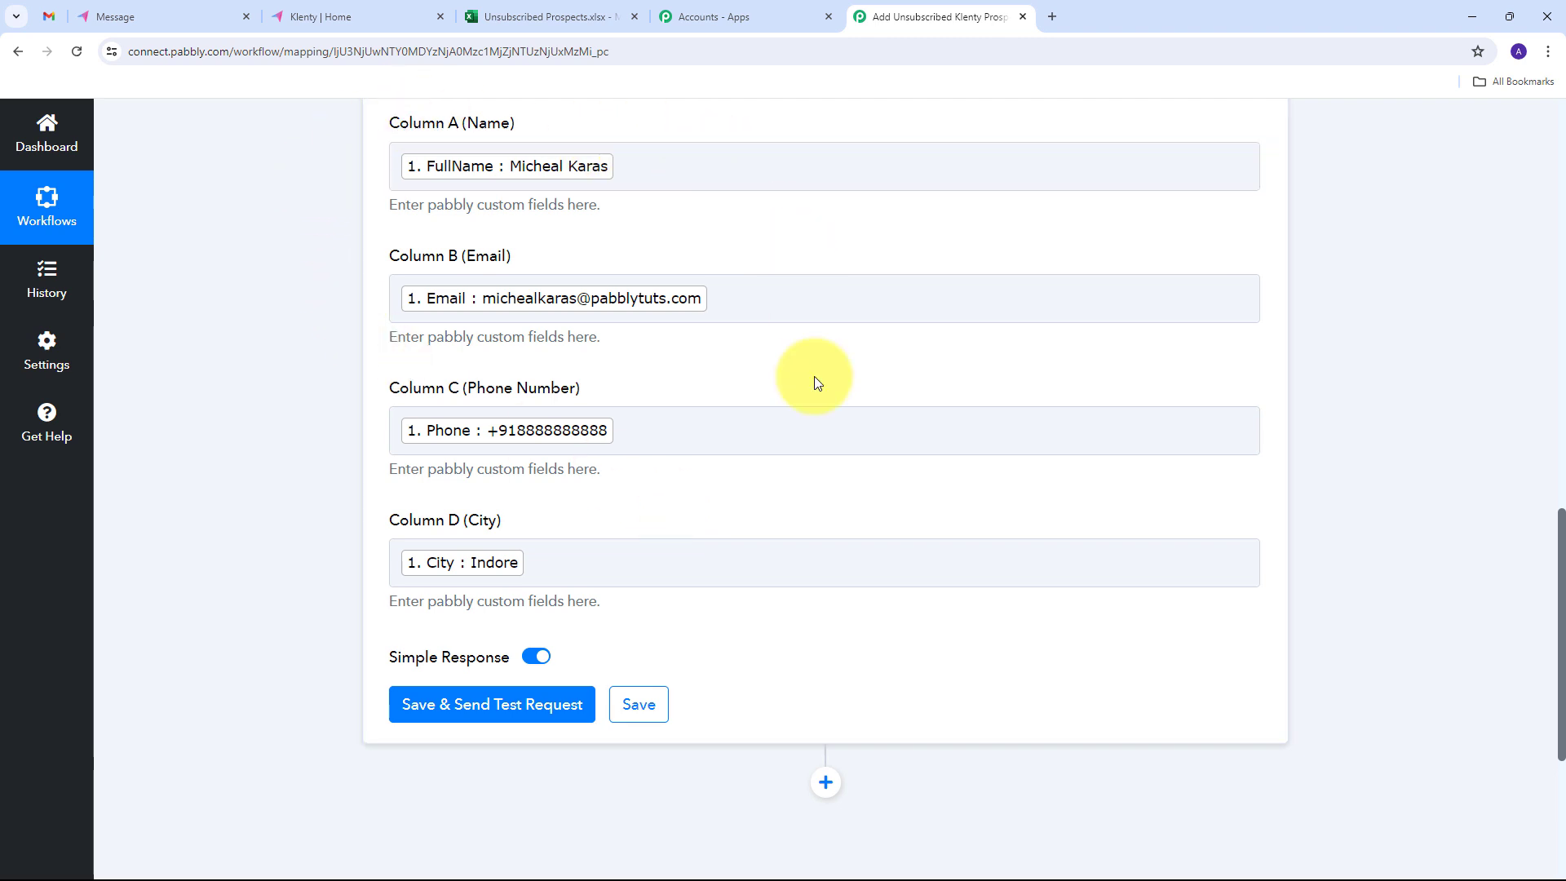
scroll(323, 486, "up", 1)
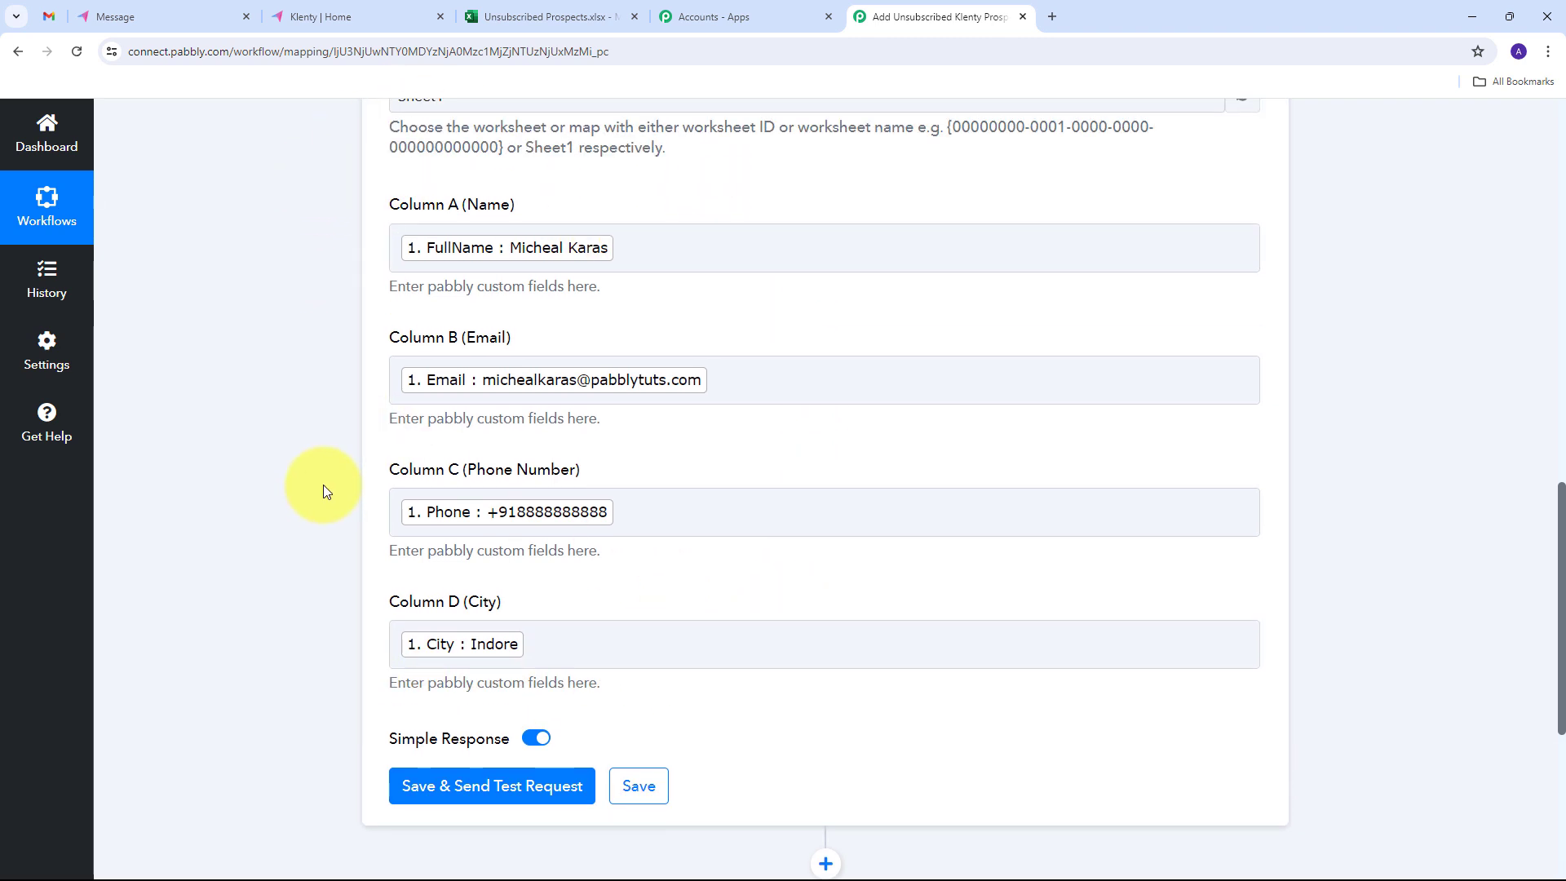
scroll(323, 485, "down", 1)
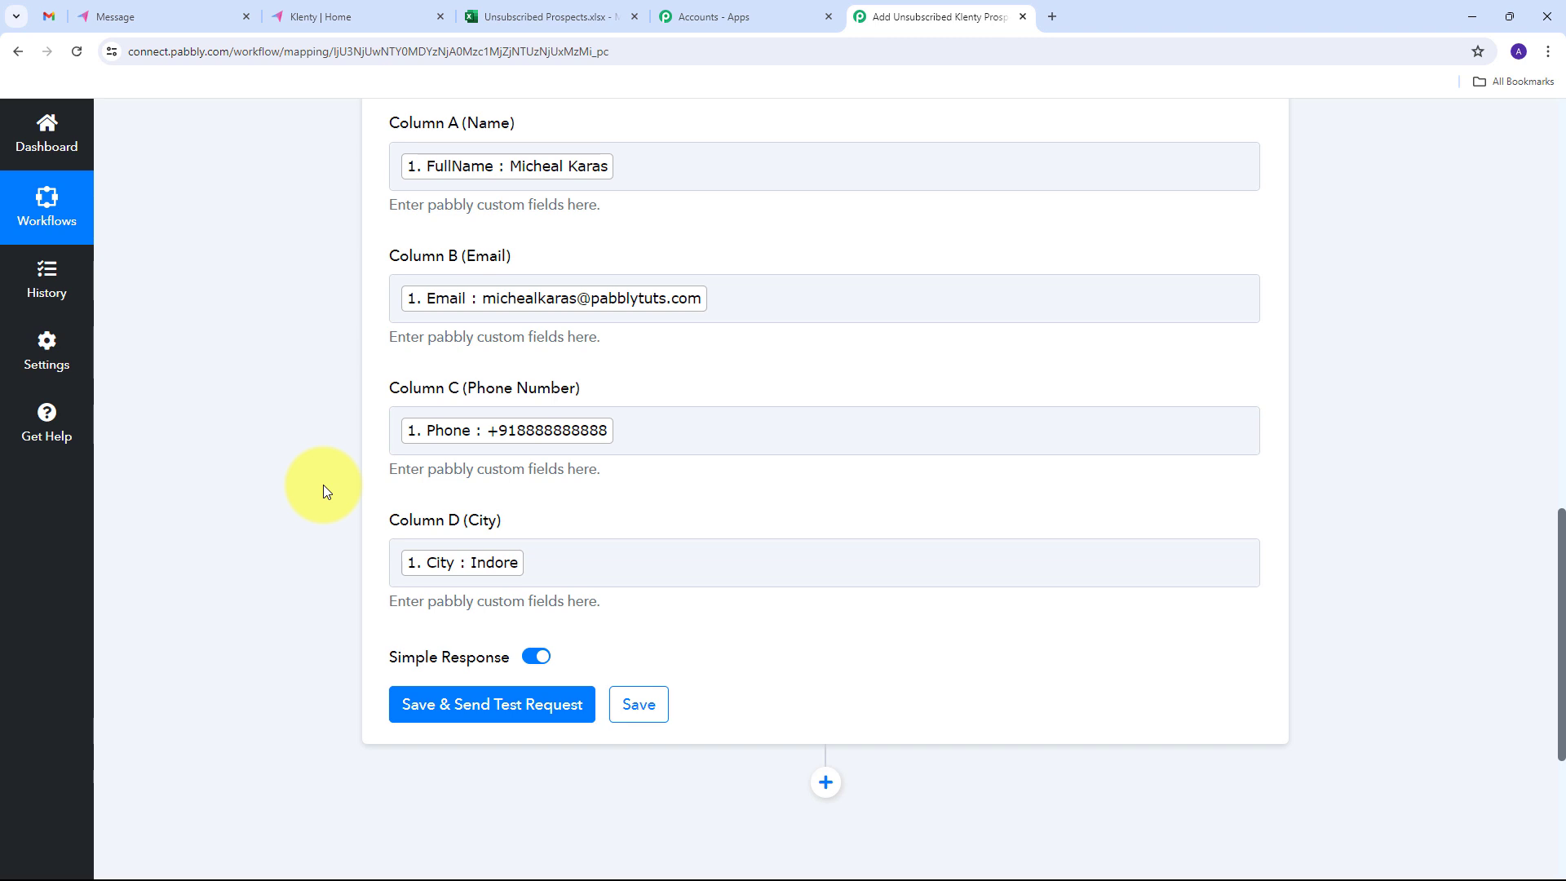
scroll(341, 333, "down", 2)
scroll(342, 331, "down", 3)
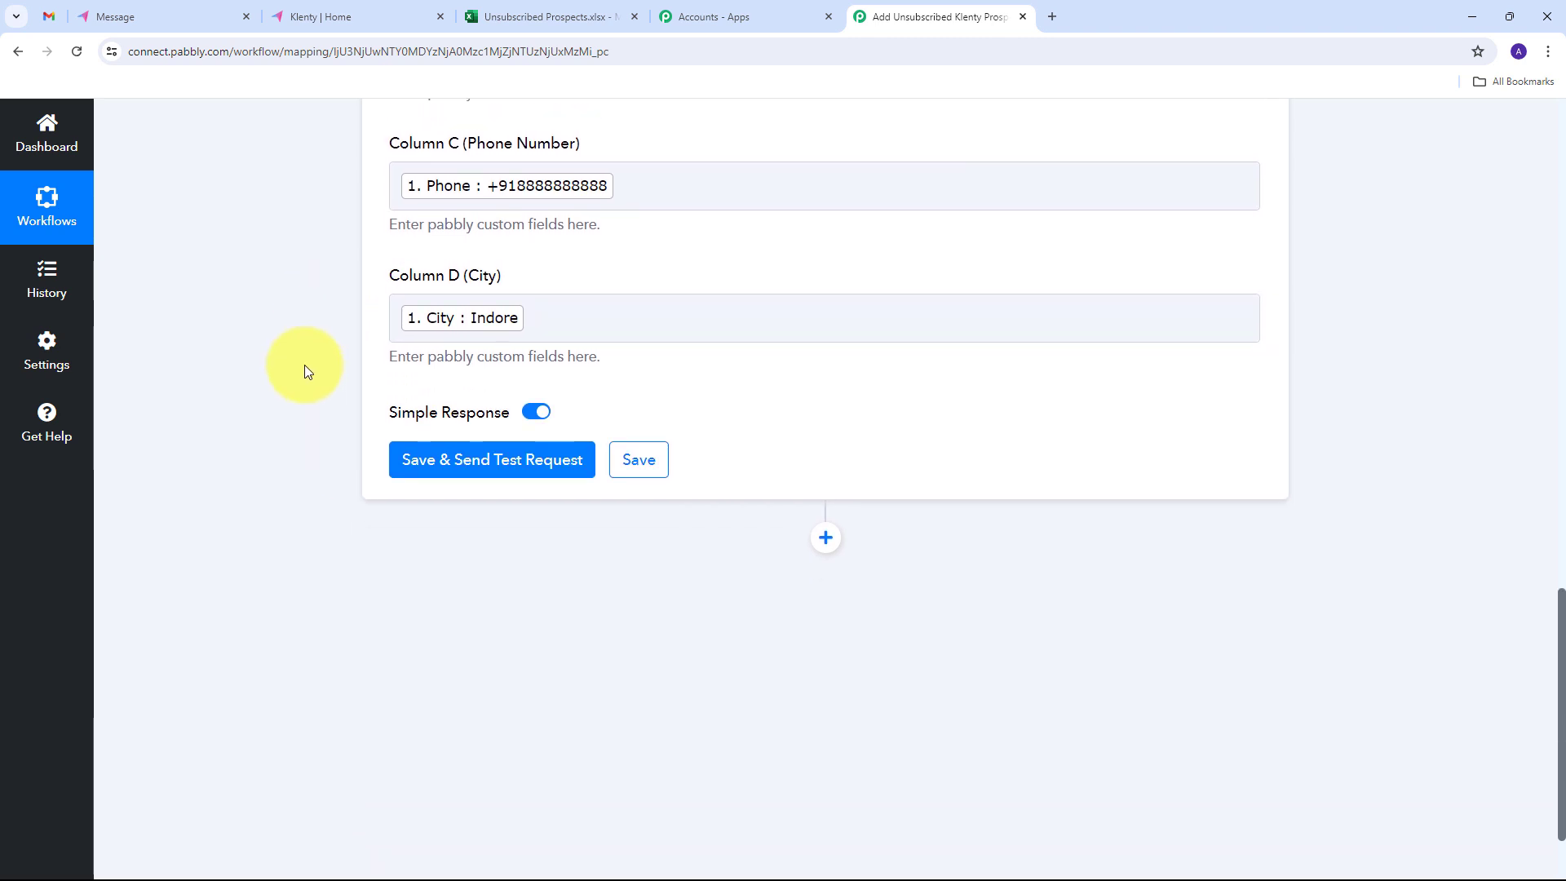
left_click(482, 474)
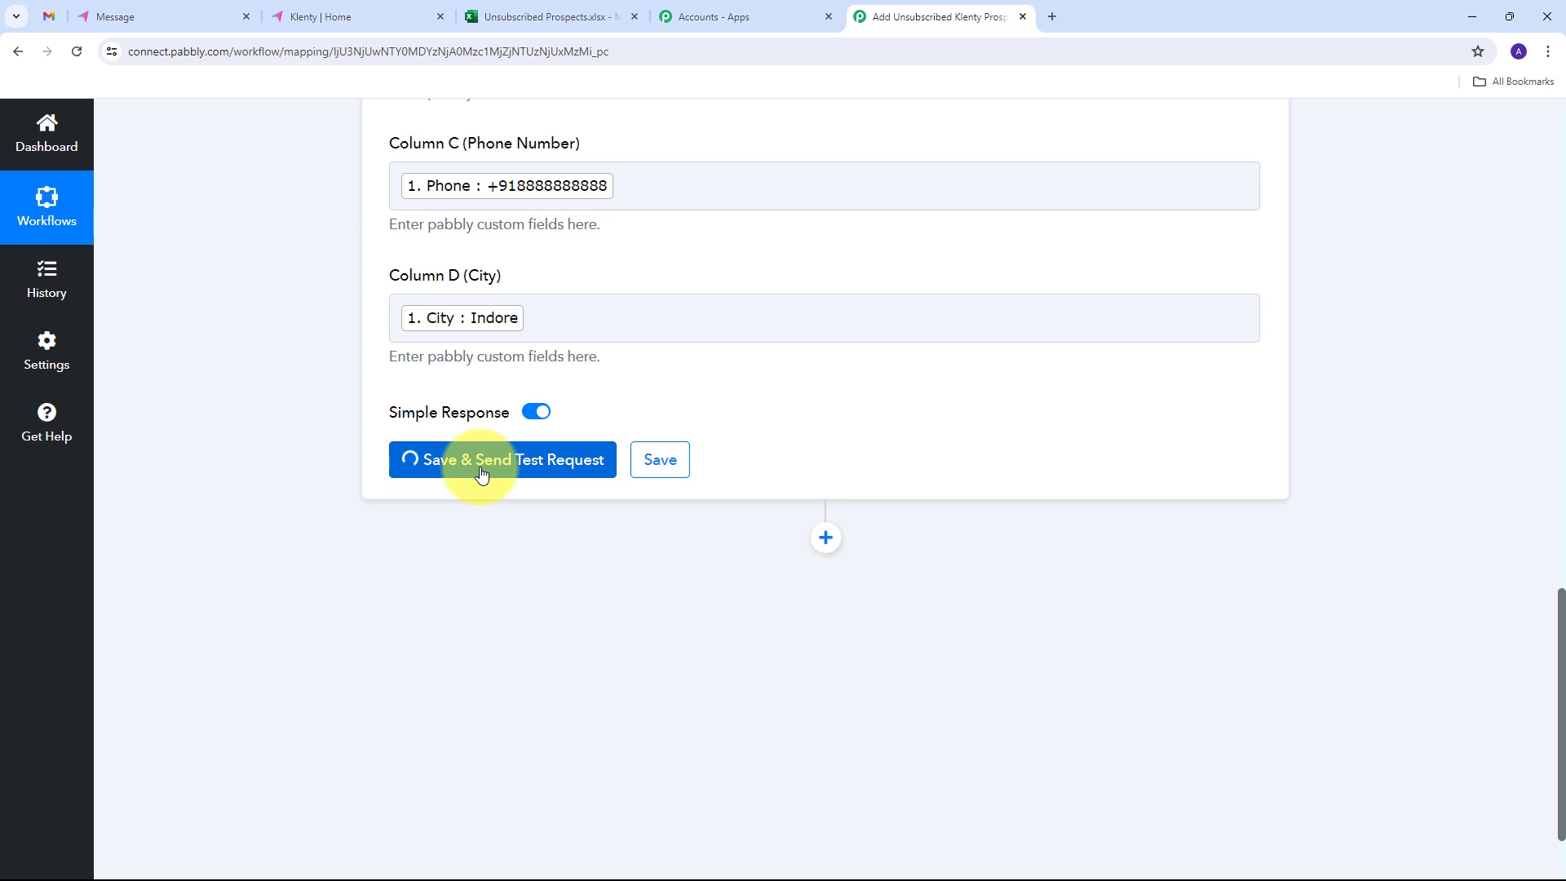
scroll(1377, 400, "down", 2)
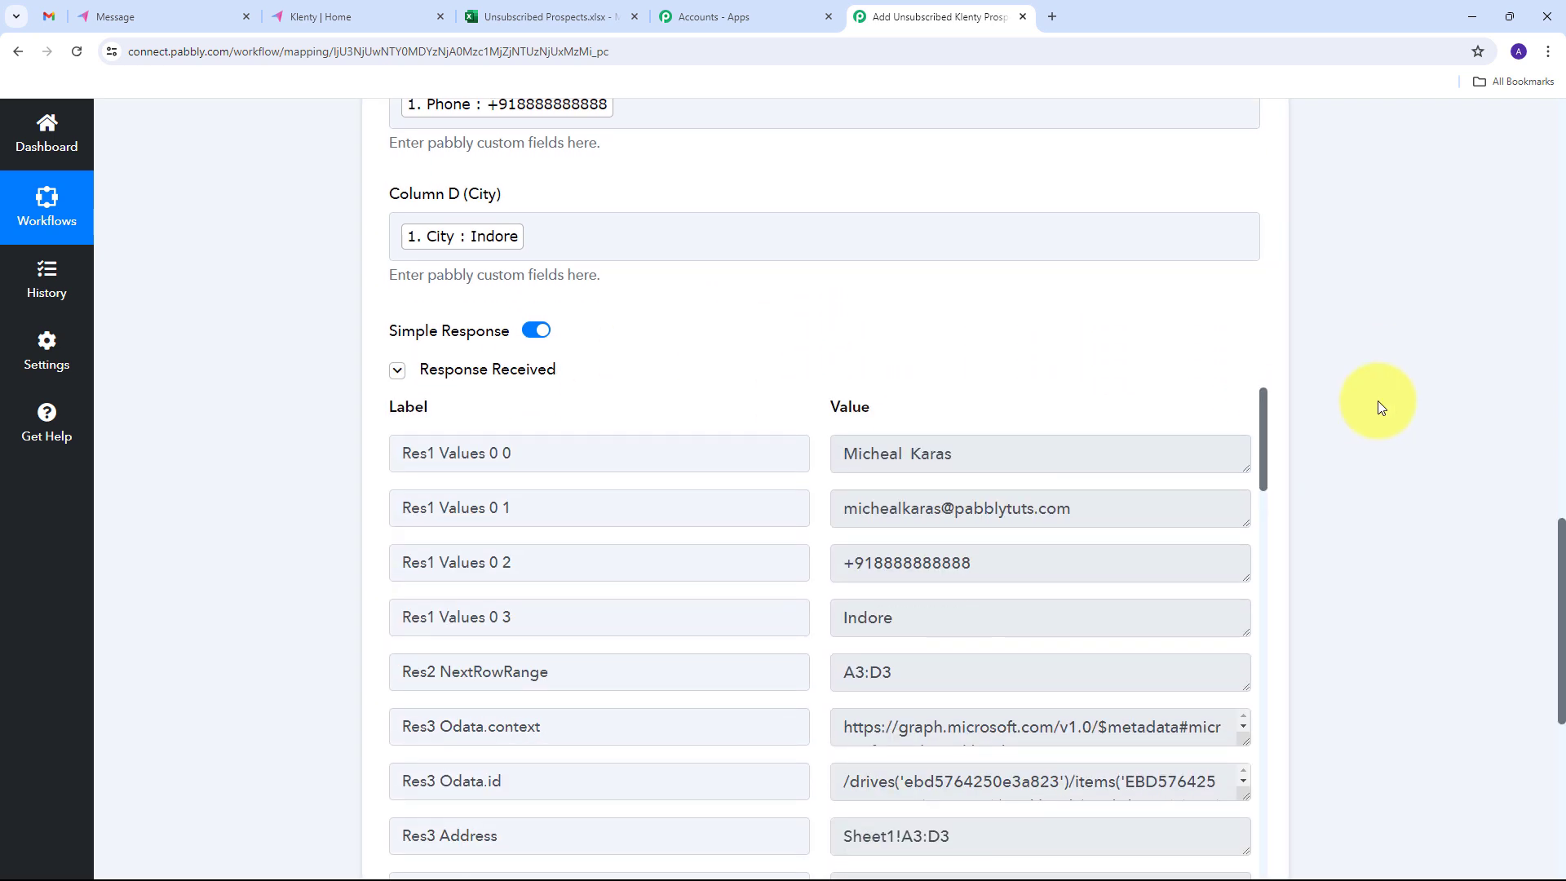
scroll(796, 439, "down", 2)
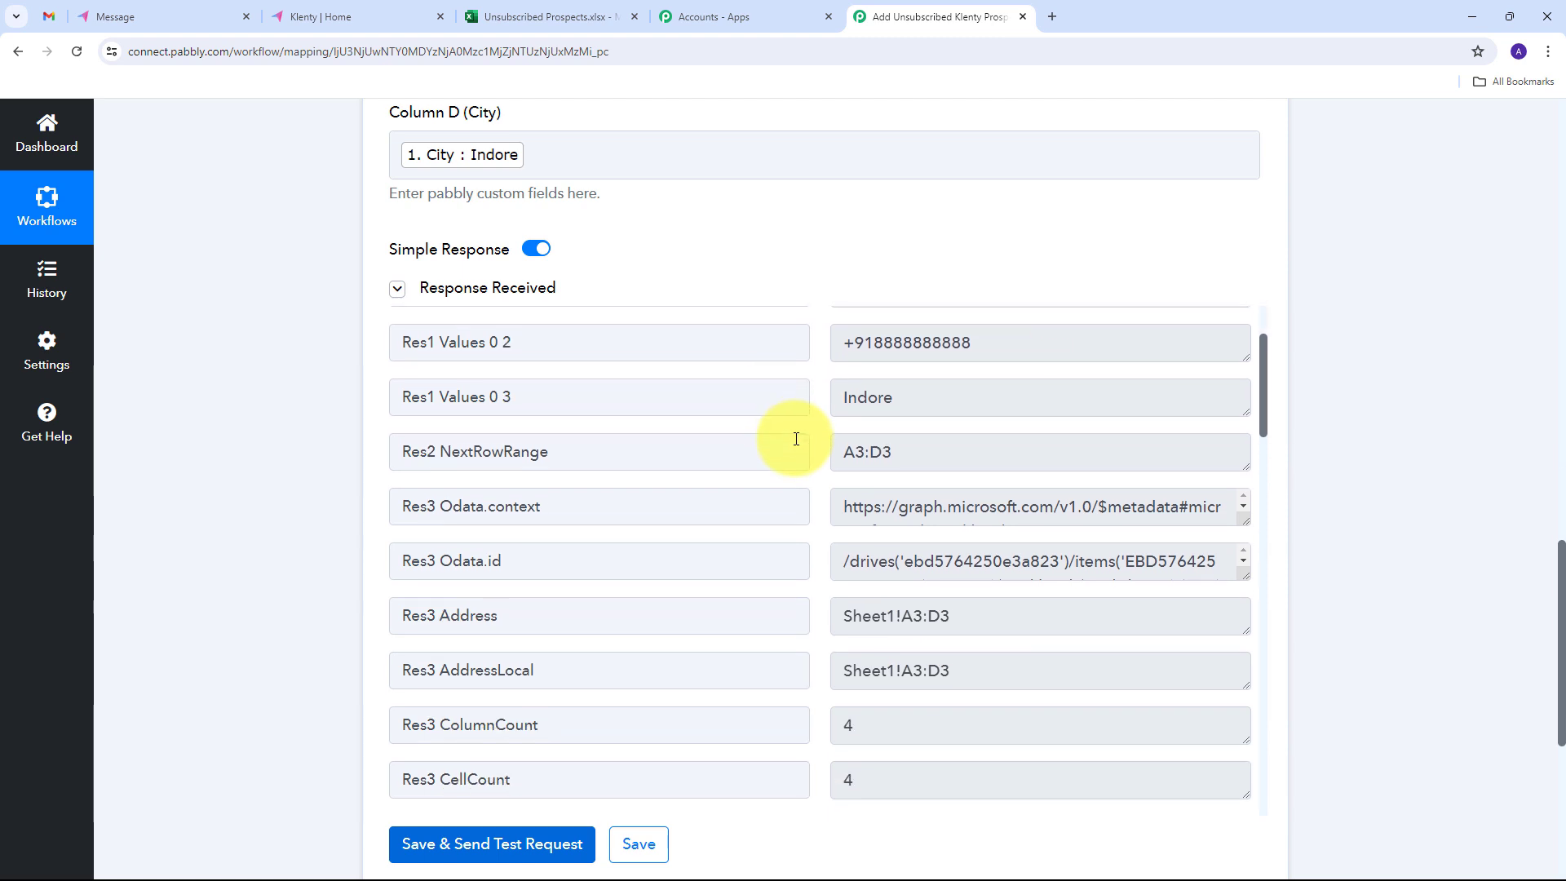
scroll(796, 439, "up", 2)
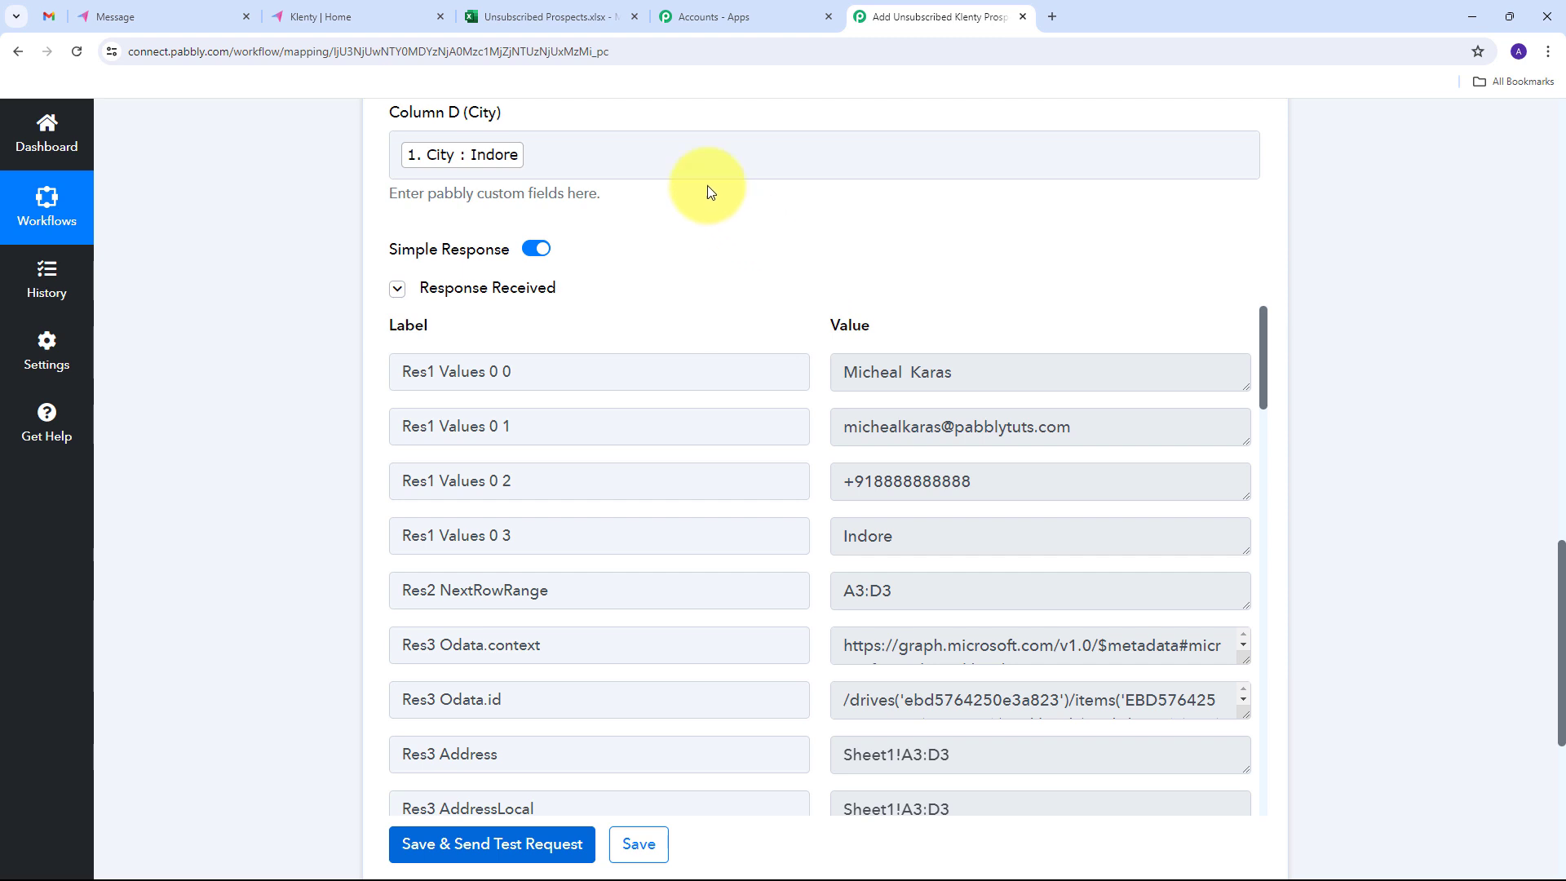
left_click(546, 16)
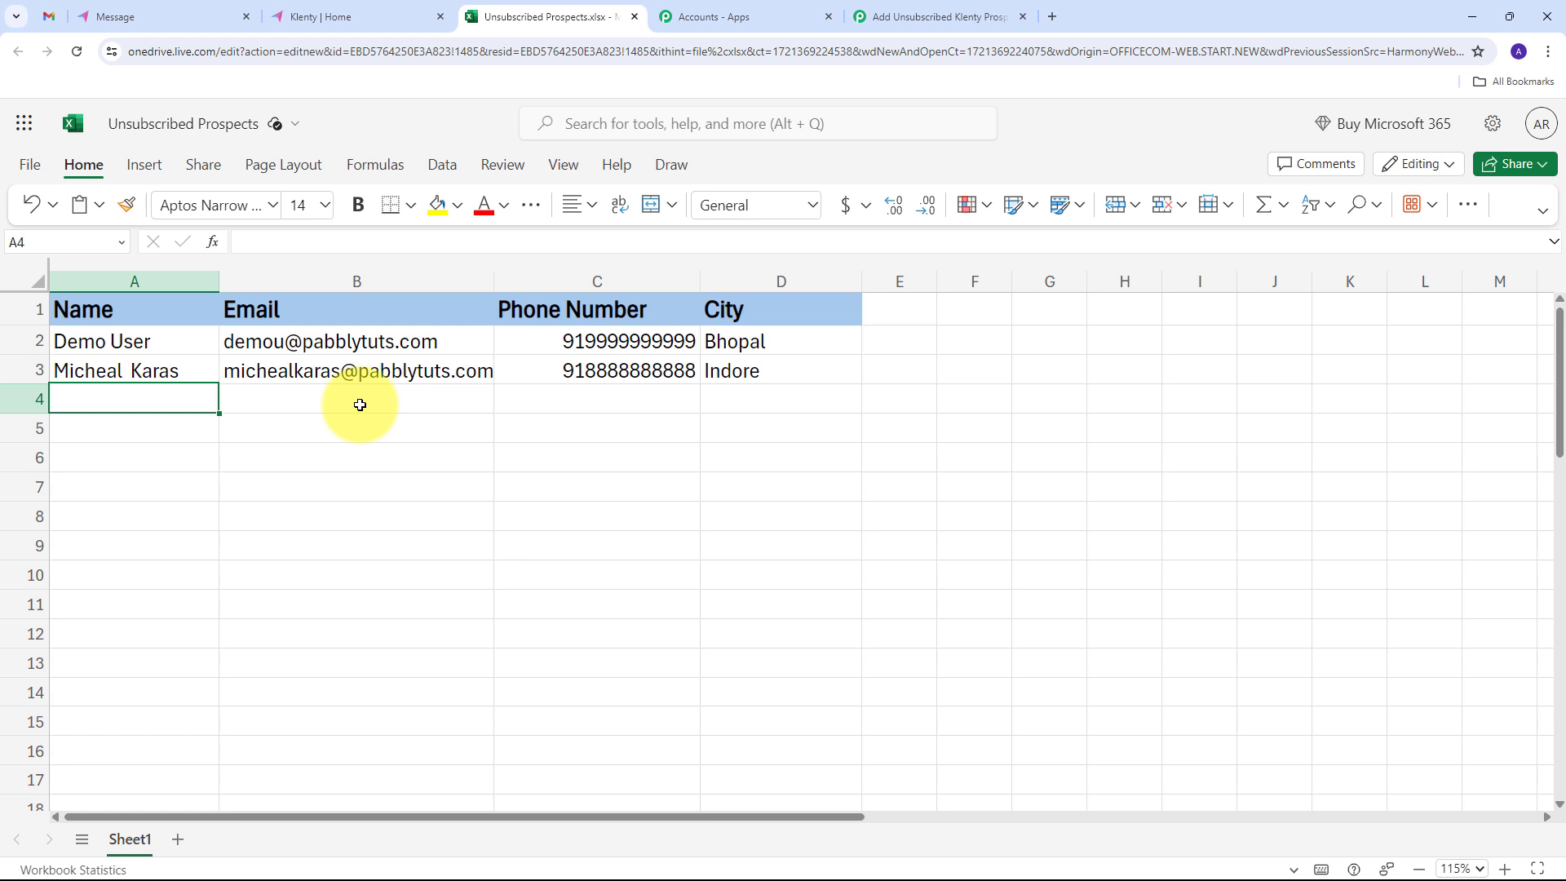
- Open the PabCon test email in Gmail and unsubscribe through its unsubscribe link, confirming the request
key("ctrl+1")
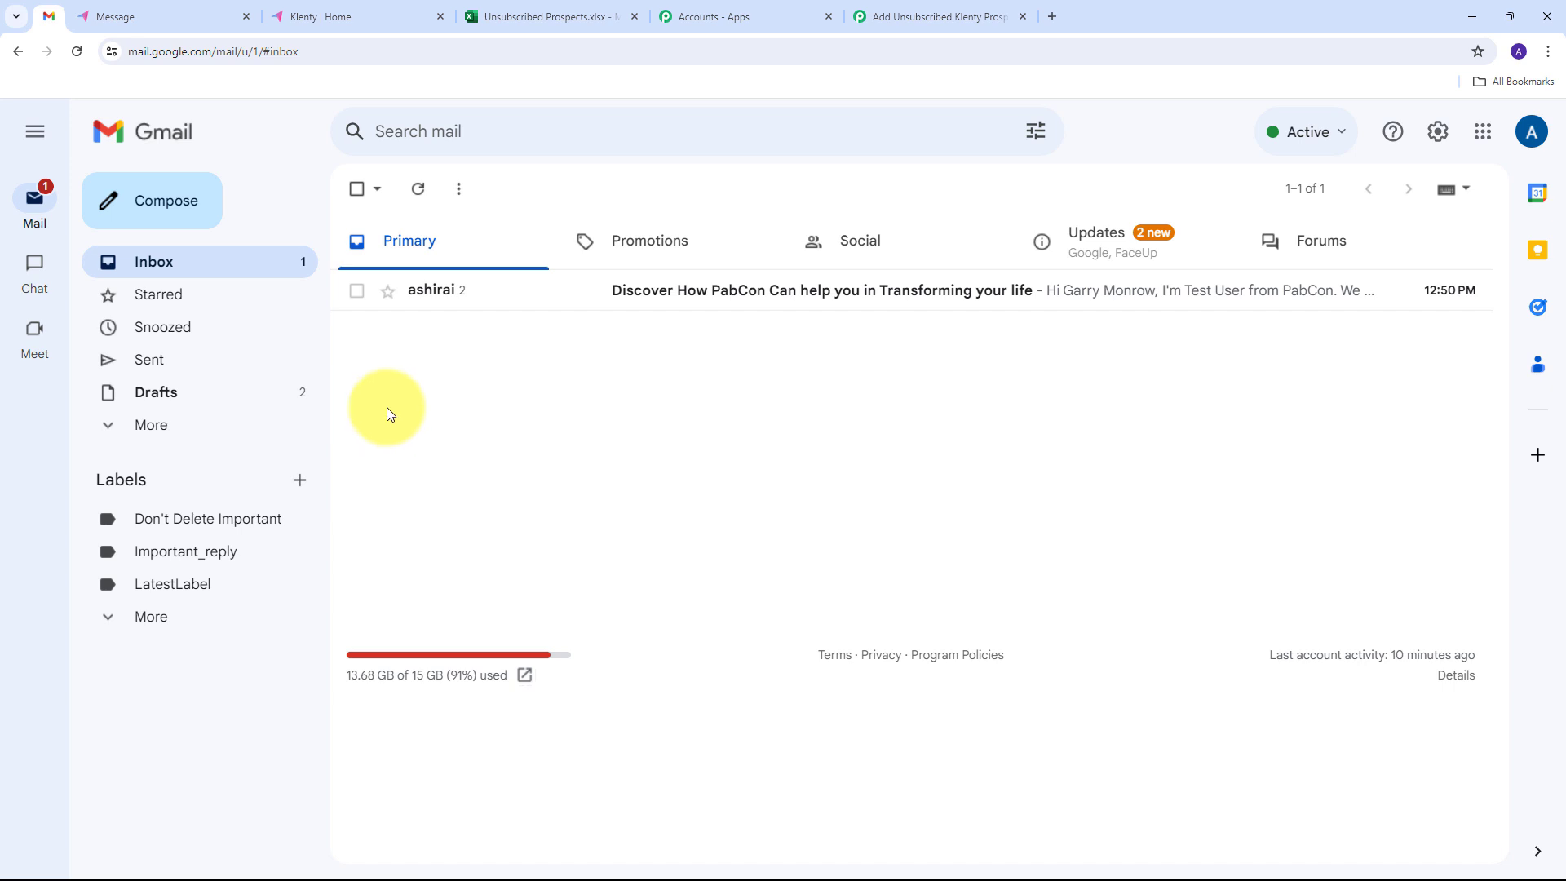
left_click(764, 307)
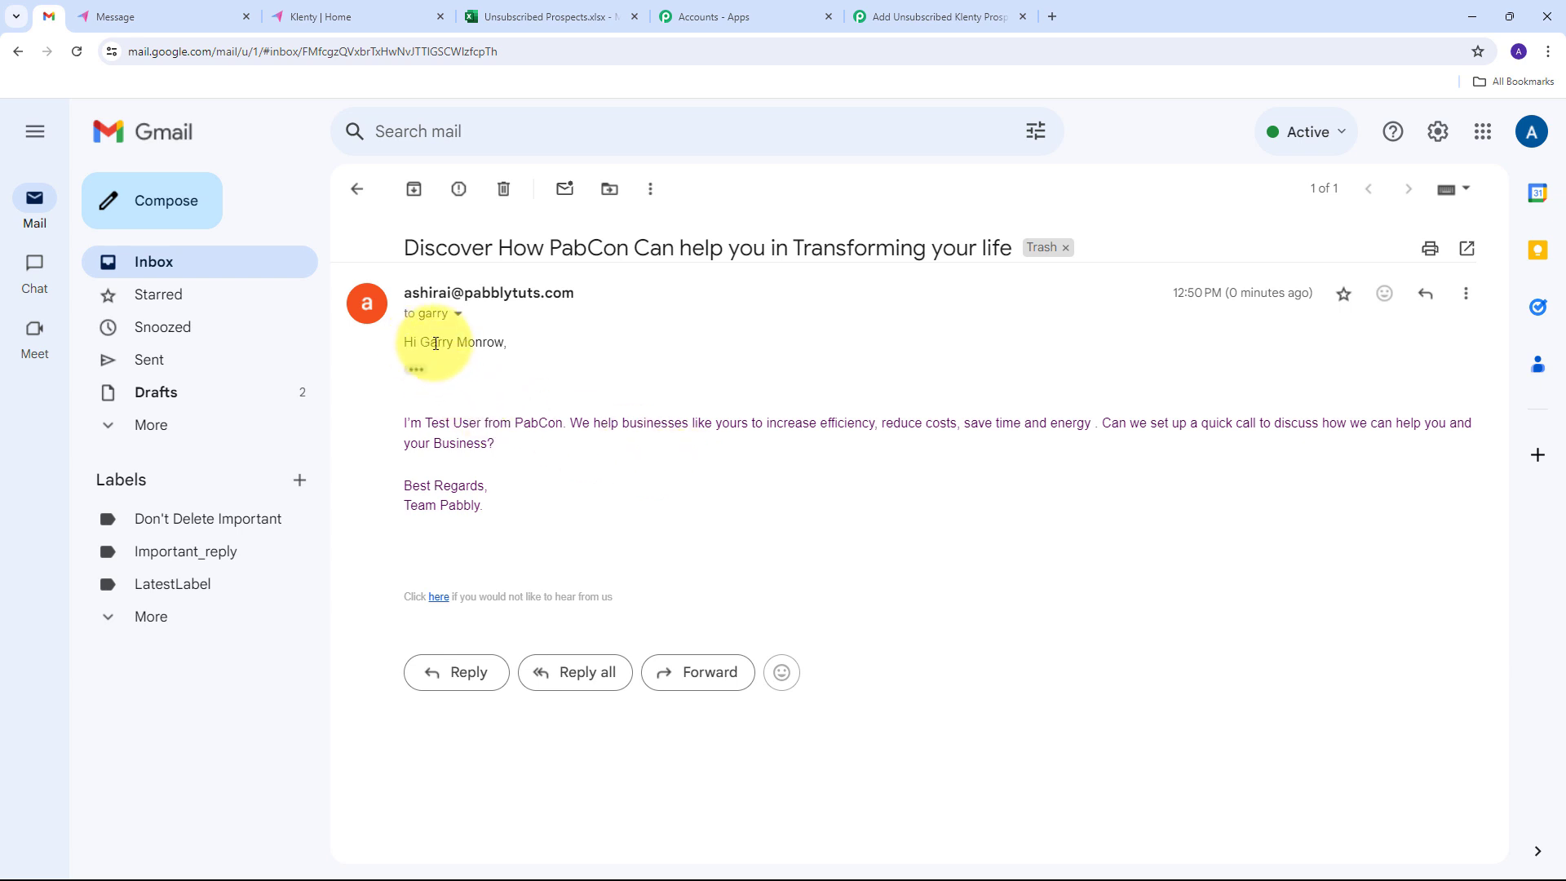
left_click_drag(420, 343, 506, 345)
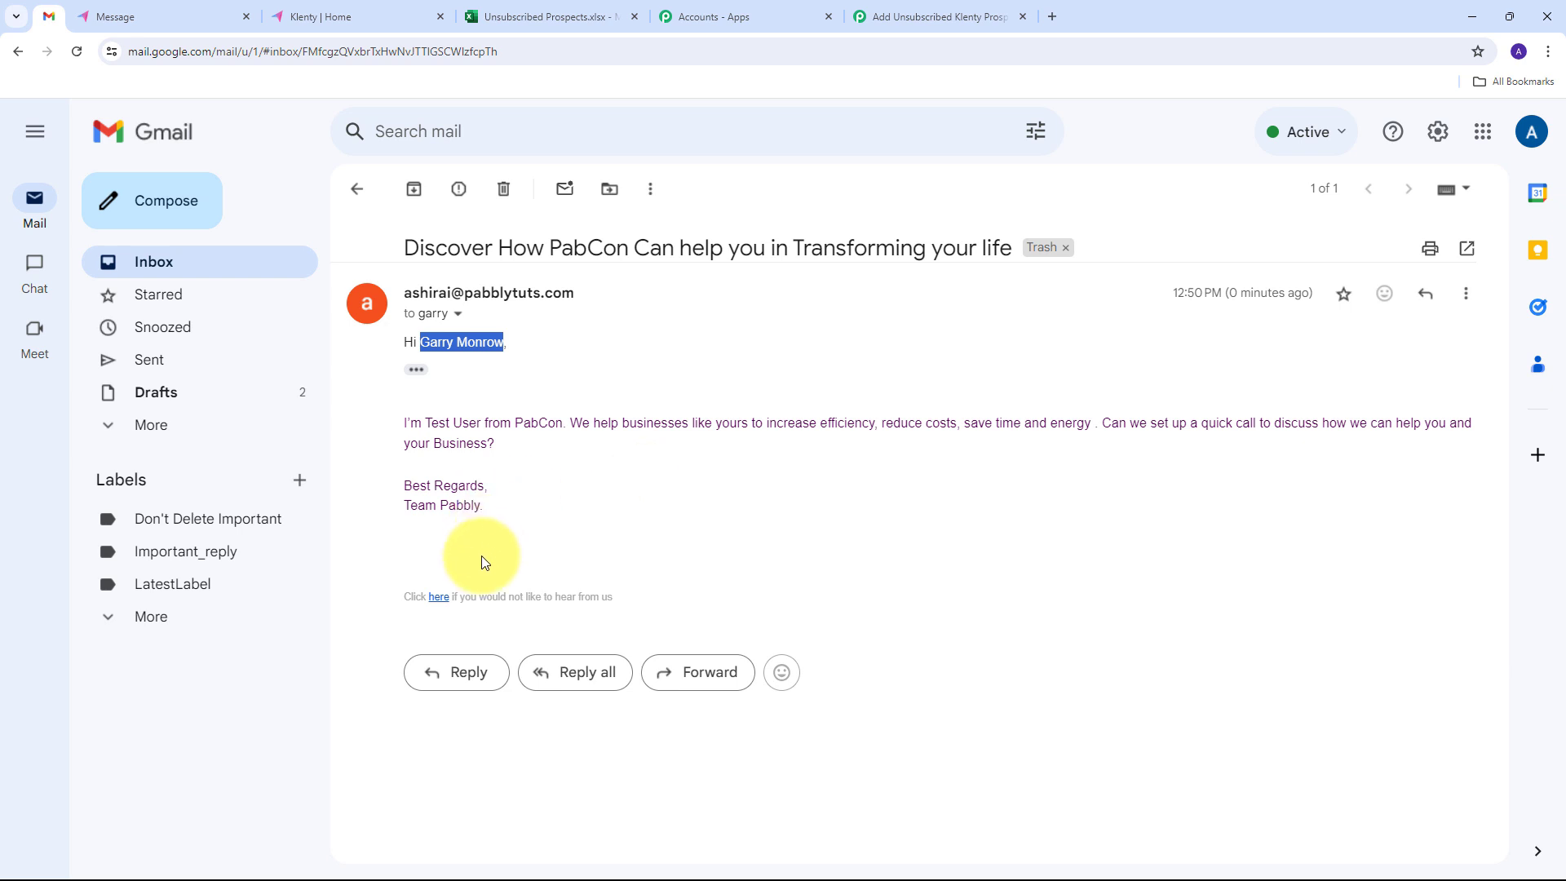
left_click(439, 598)
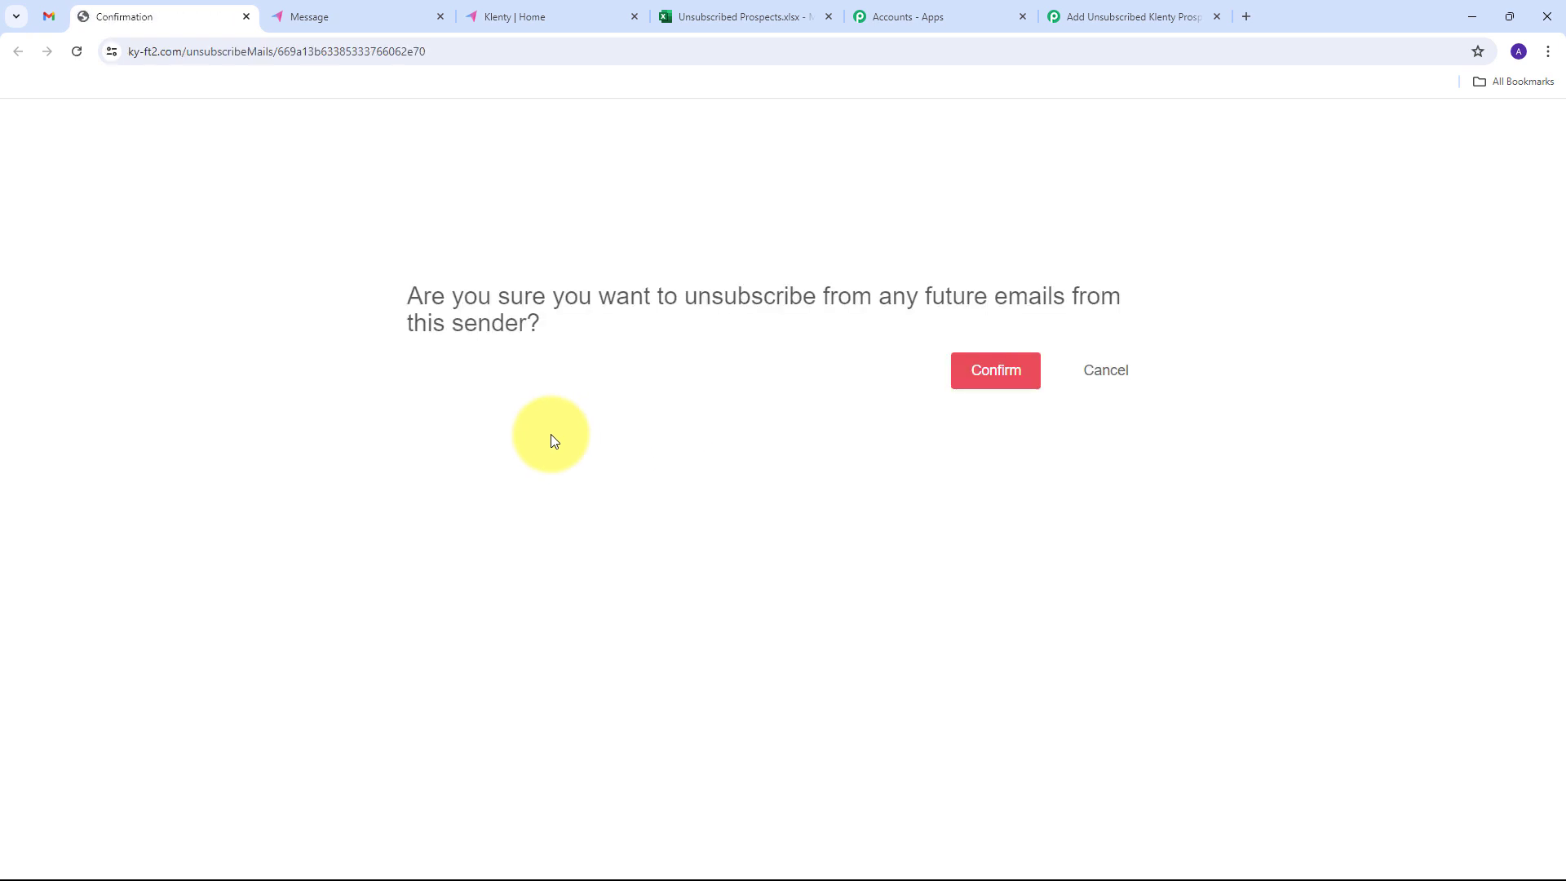
left_click(997, 371)
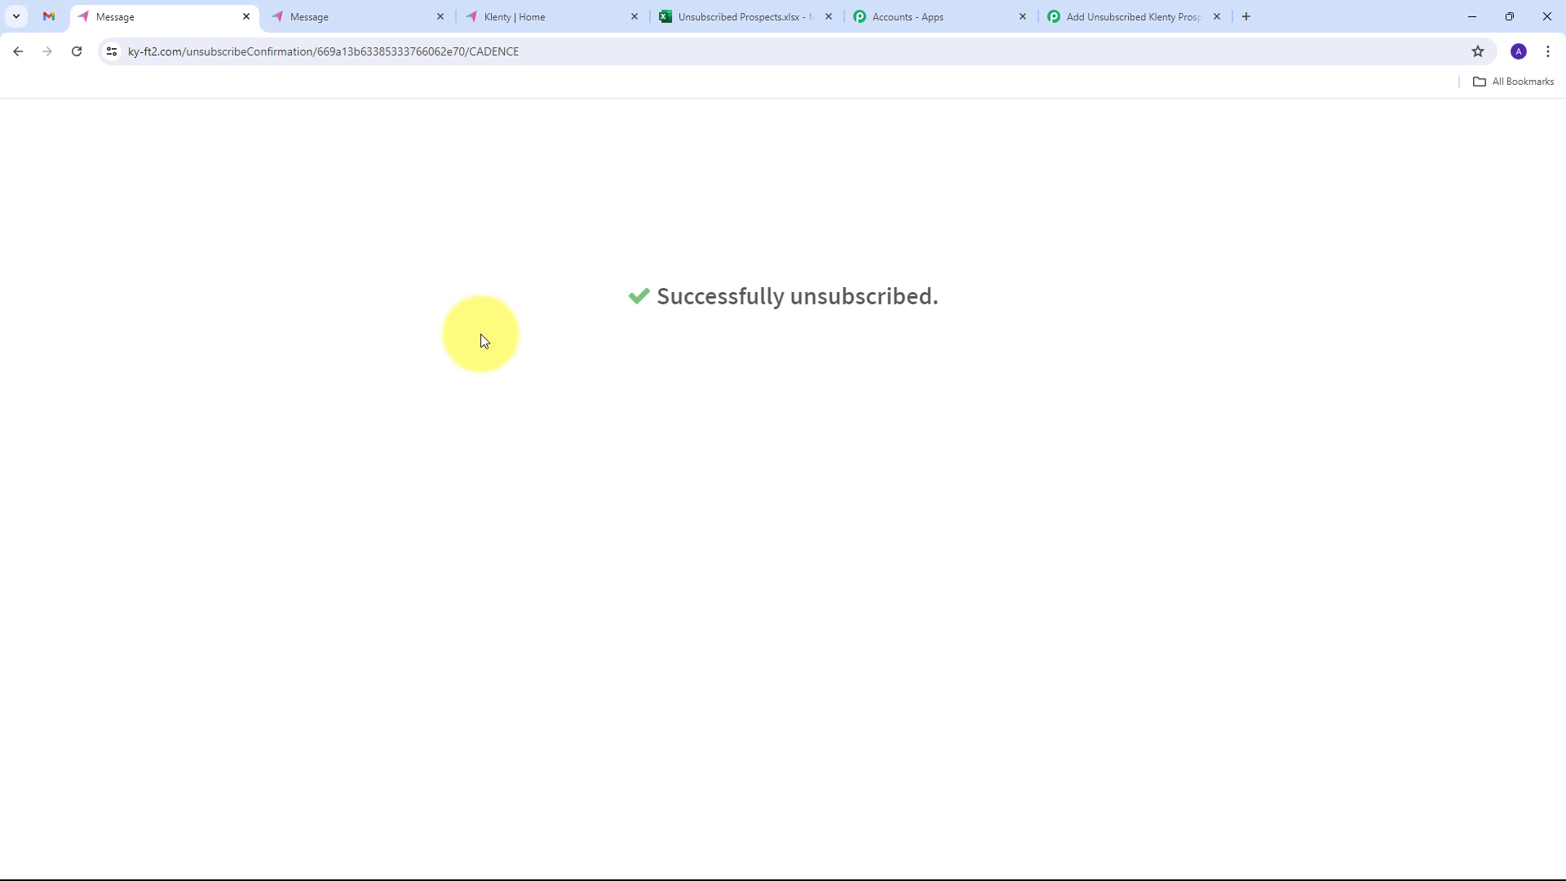
- Reload the spreadsheet to check the prospect row added automatically, then return to the workflow overview
left_click(762, 16)
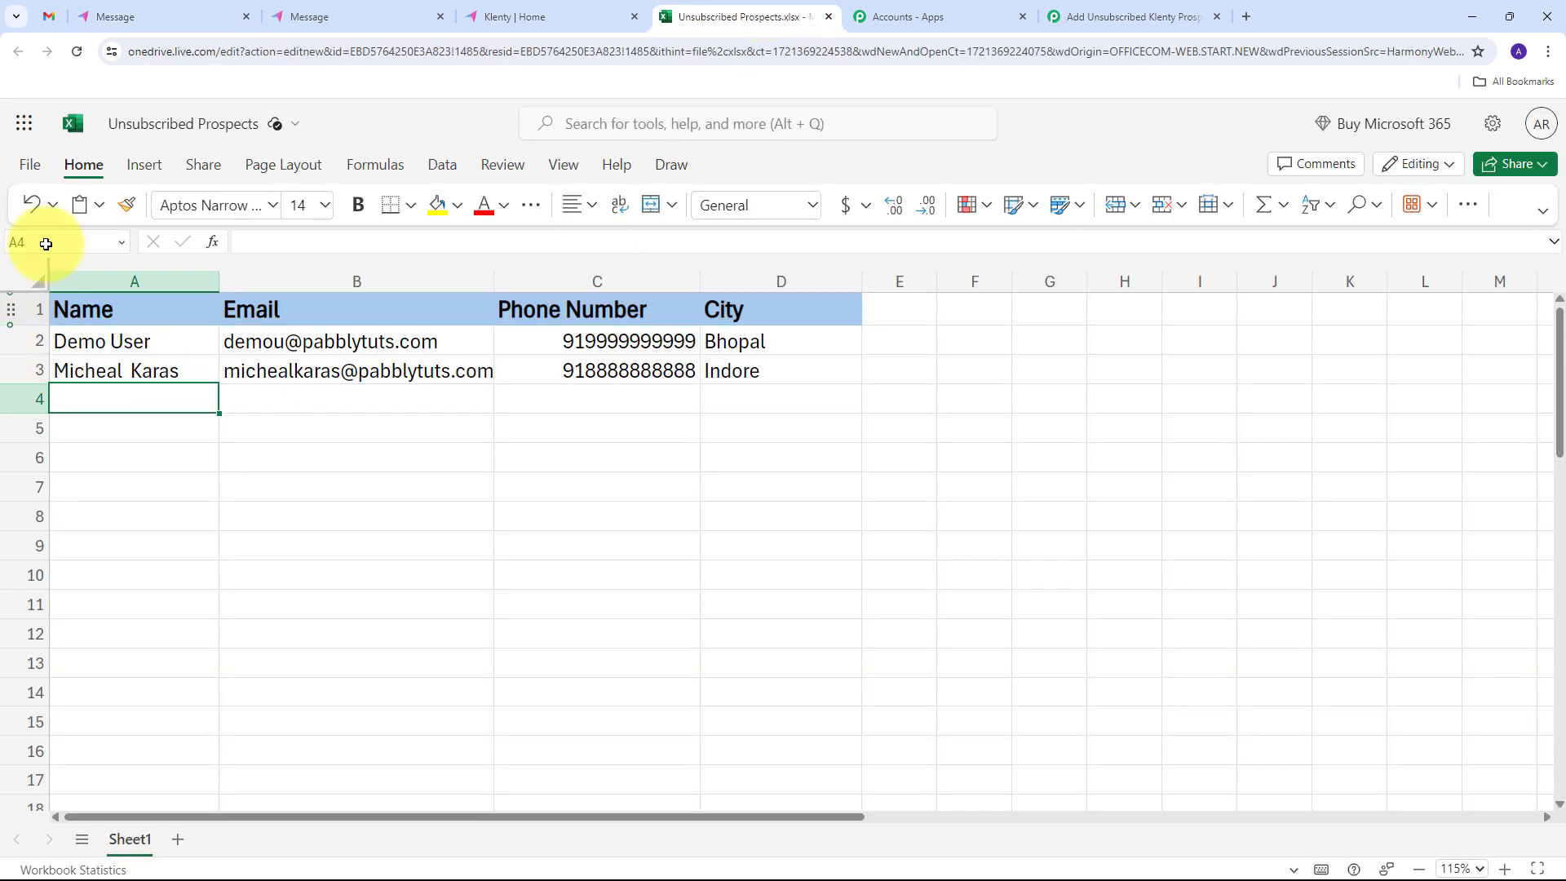
left_click(76, 54)
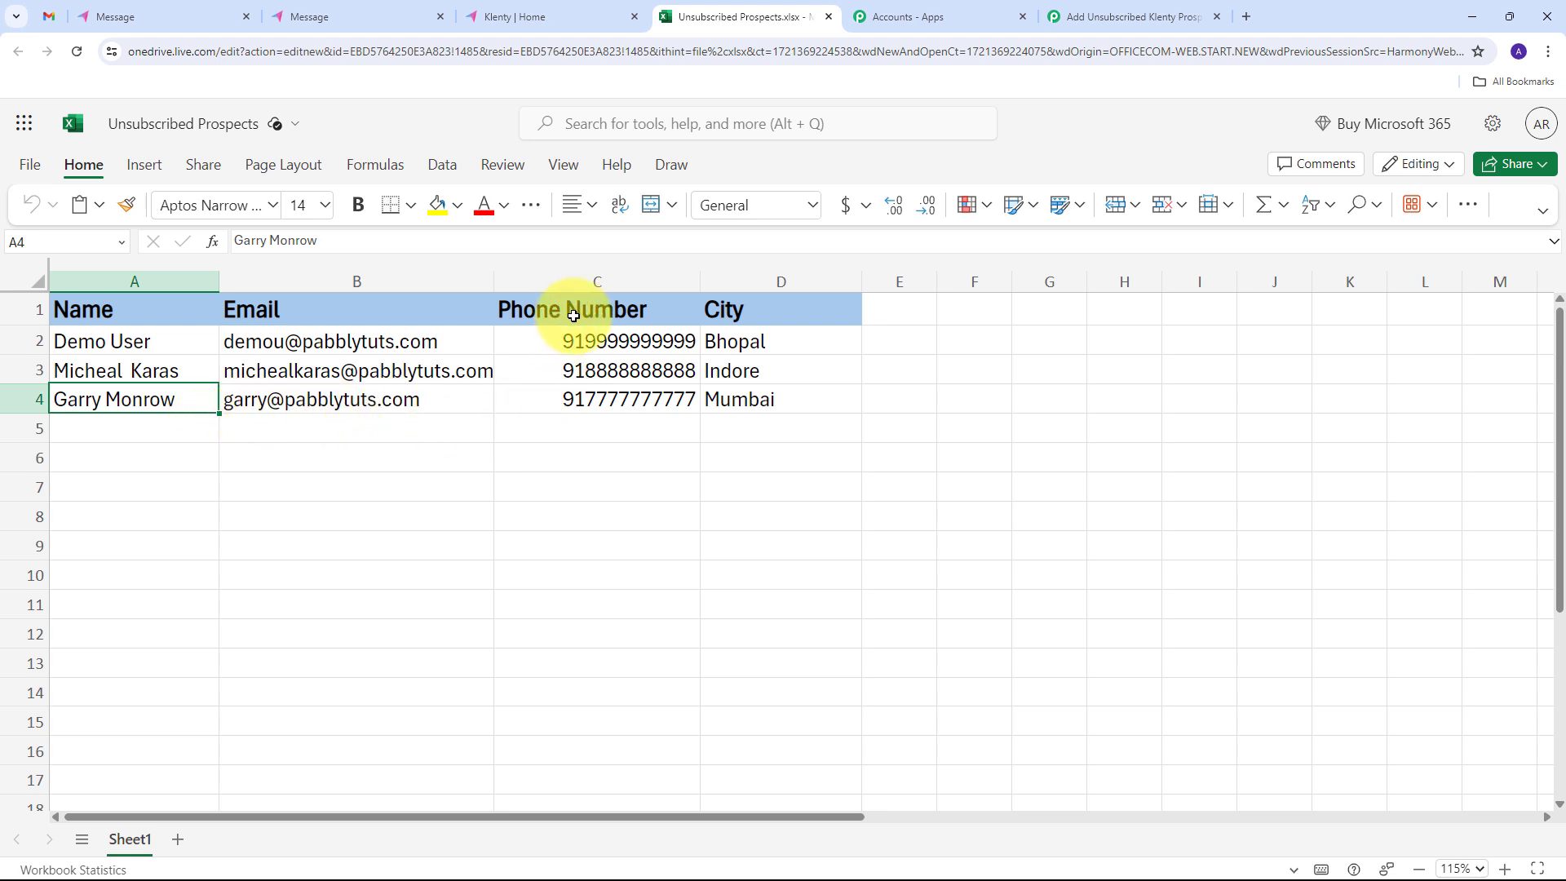
left_click(544, 399)
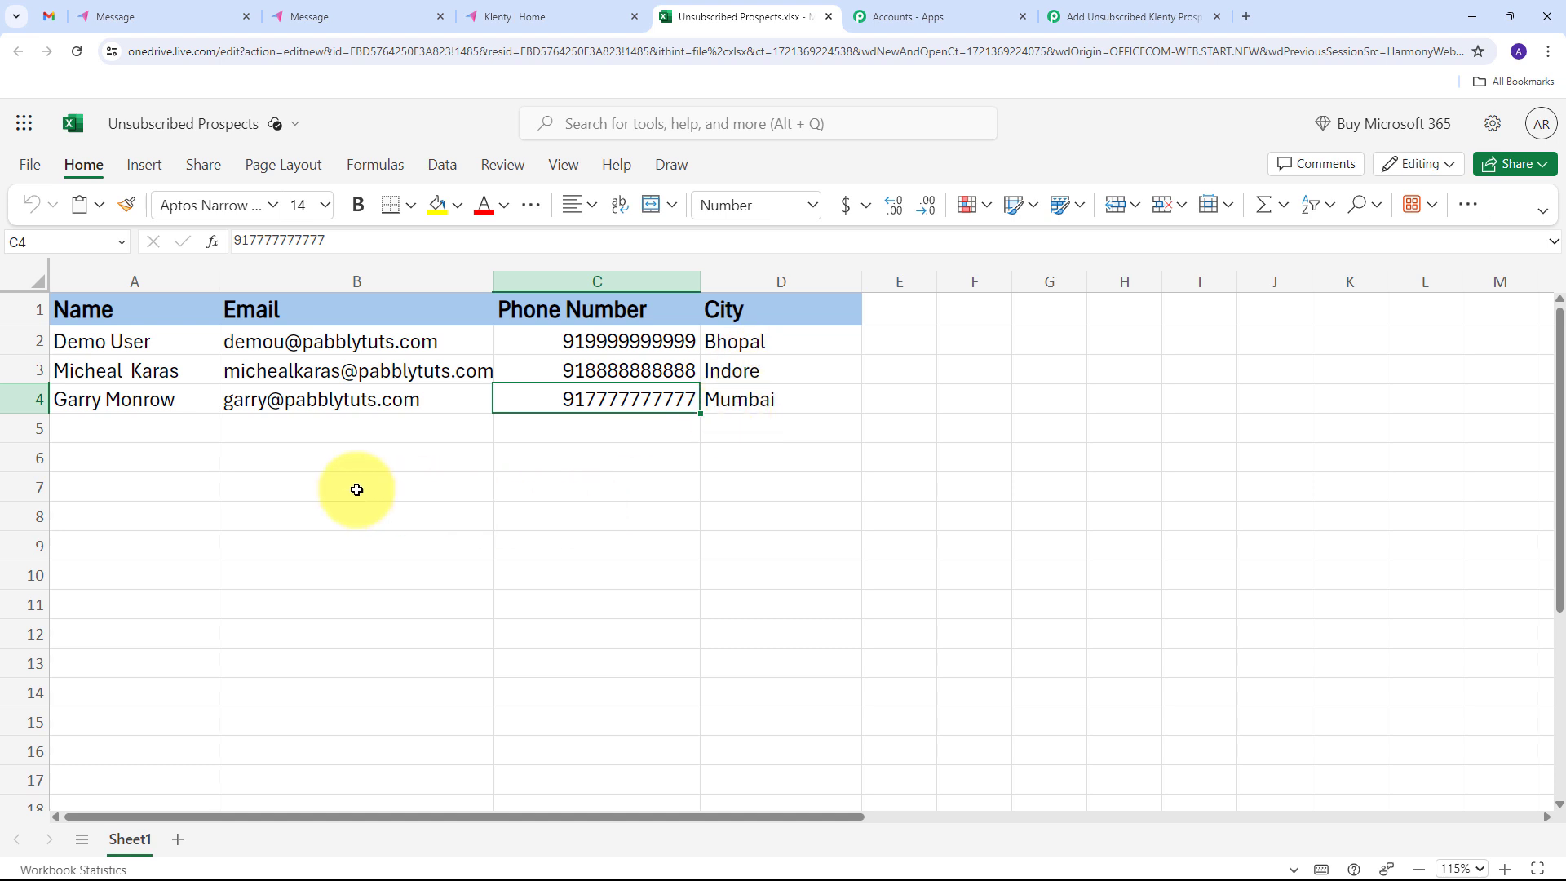
left_click(150, 443)
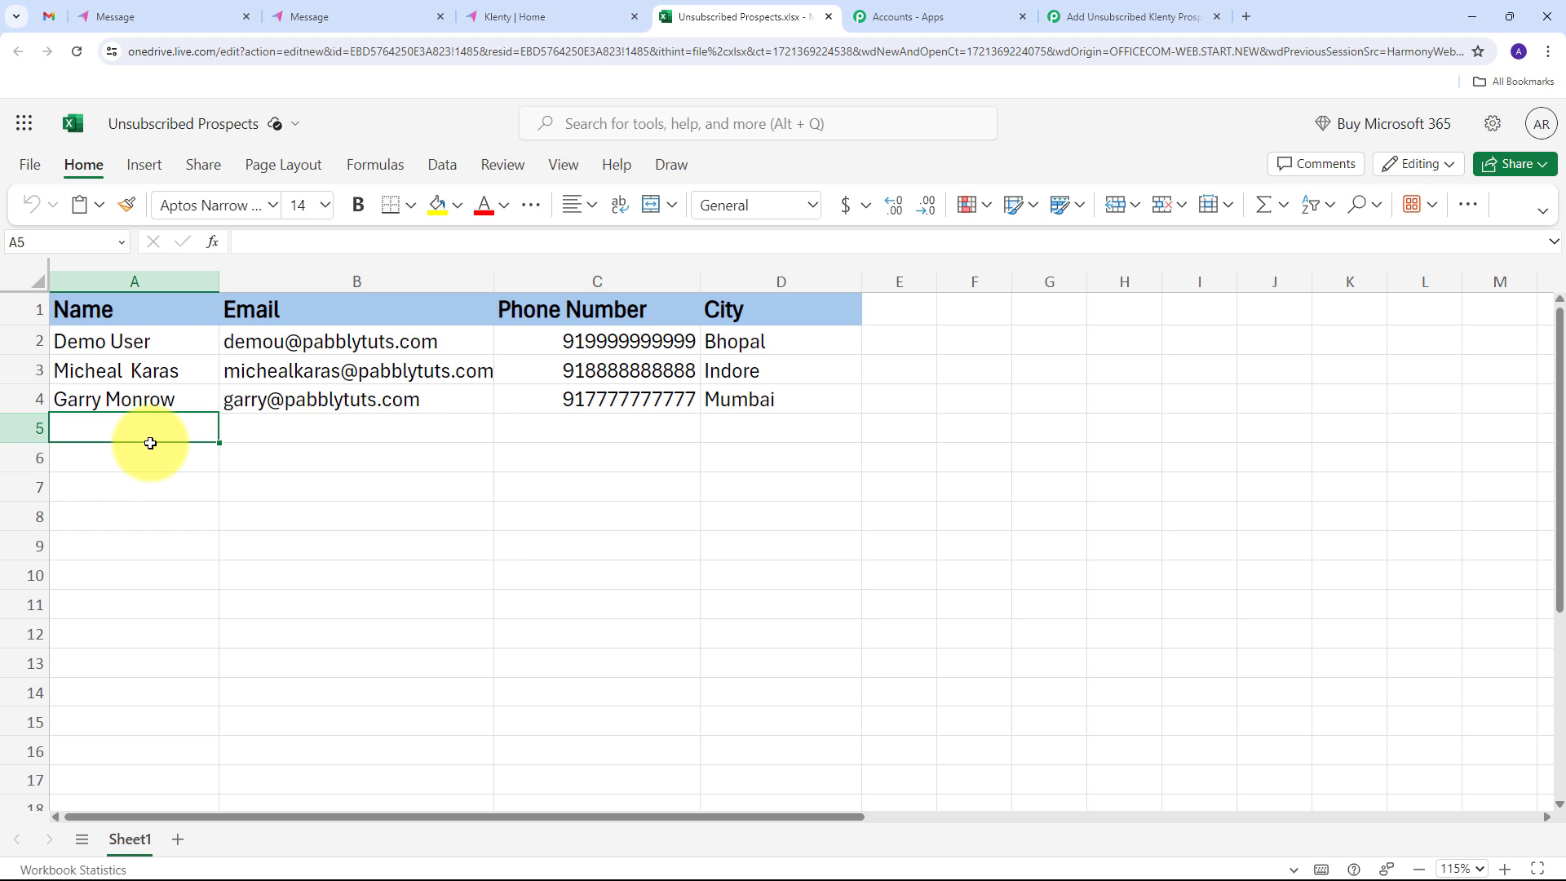
left_click(308, 16)
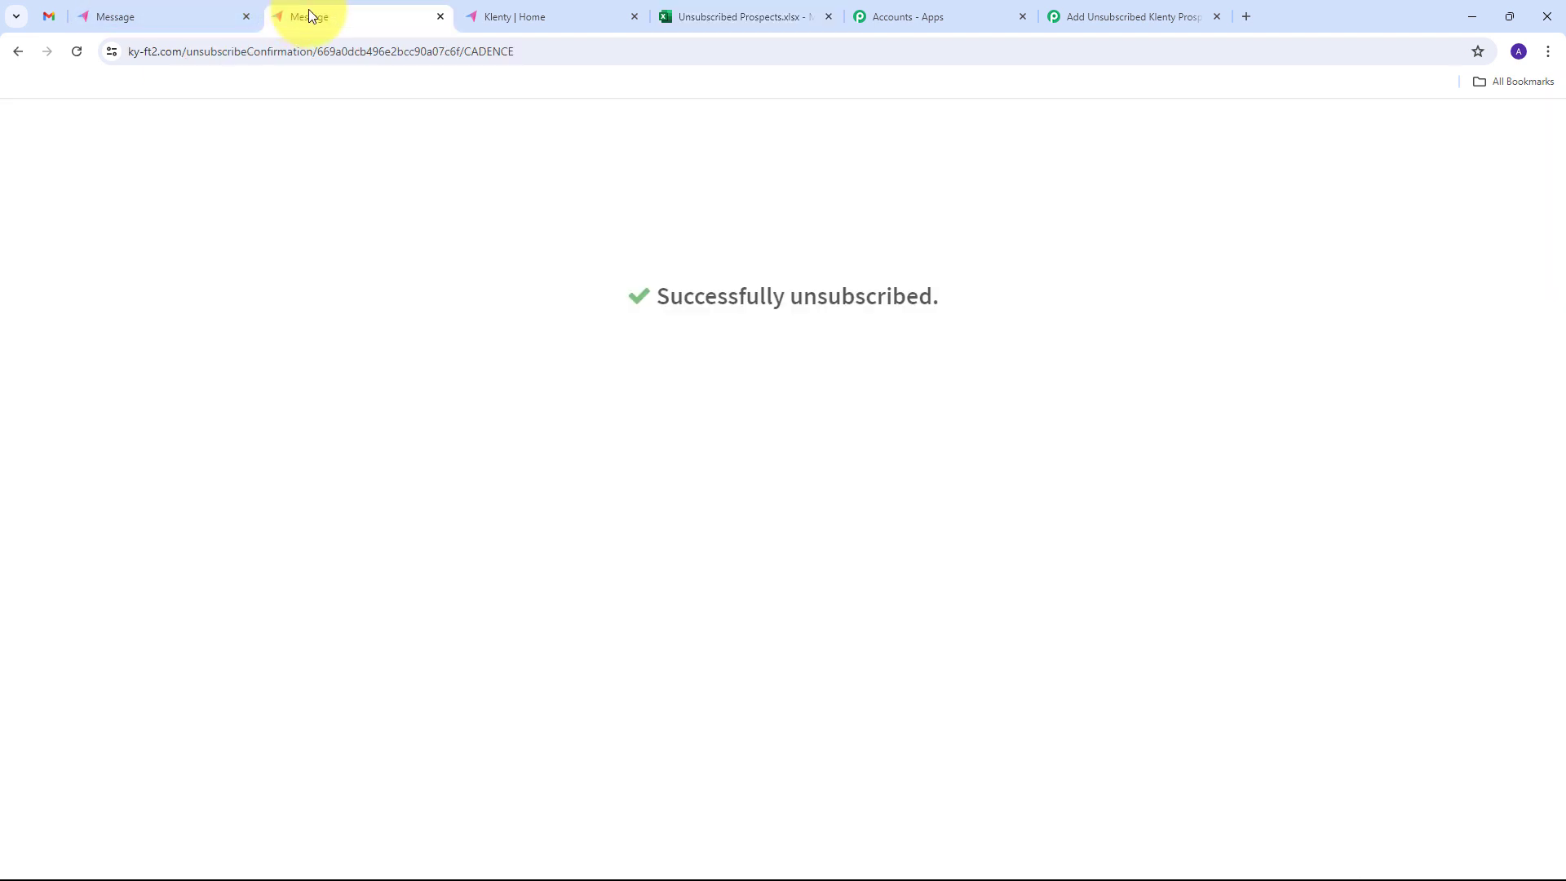
left_click(742, 16)
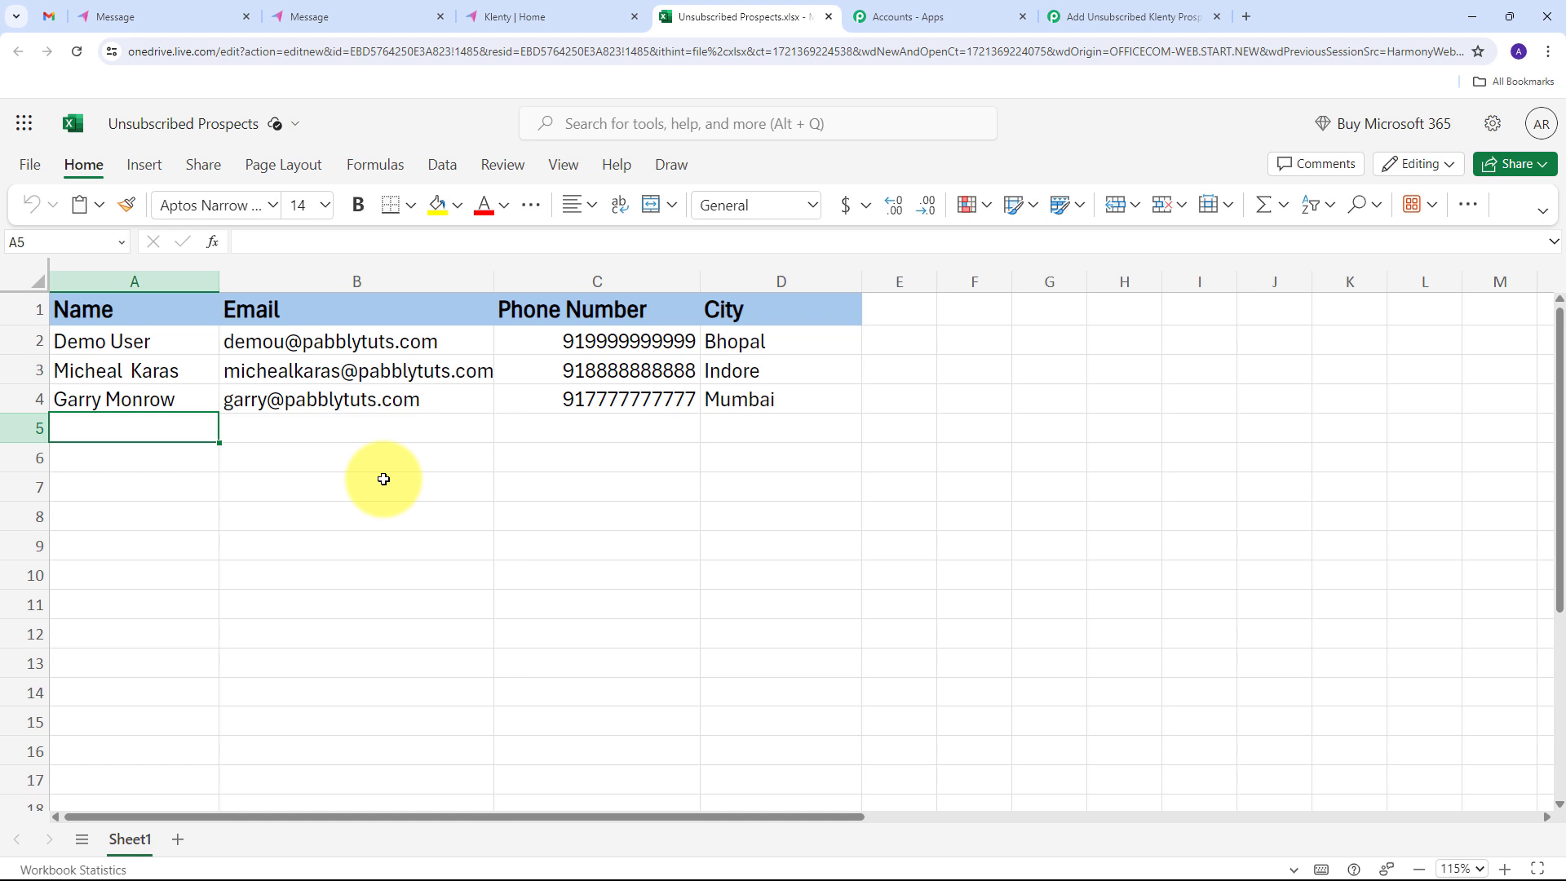
left_click(1117, 5)
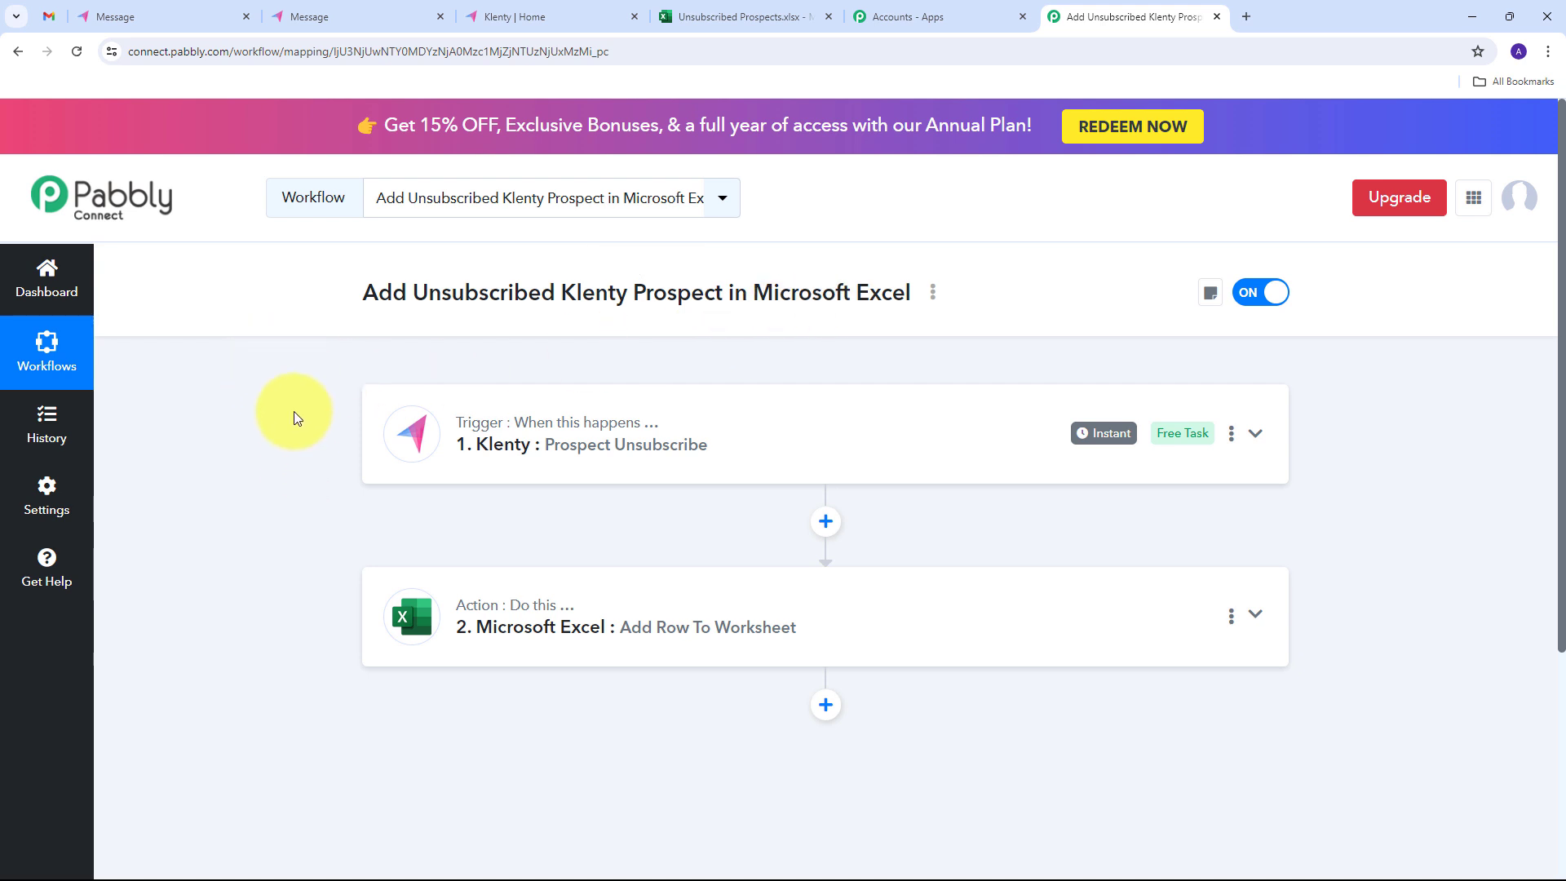
mouse_move(473, 432)
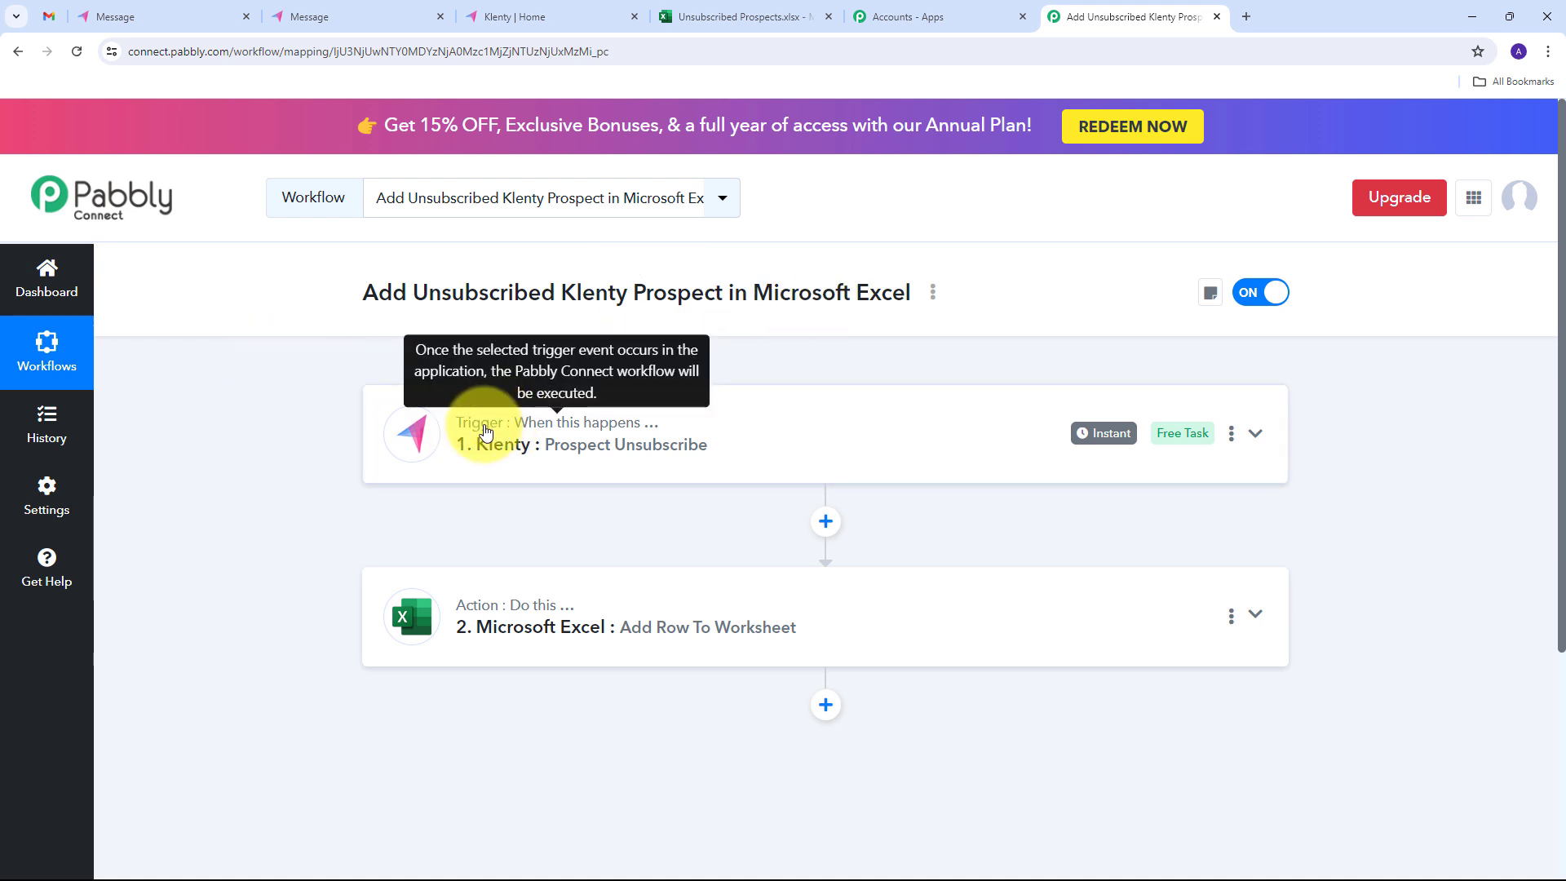